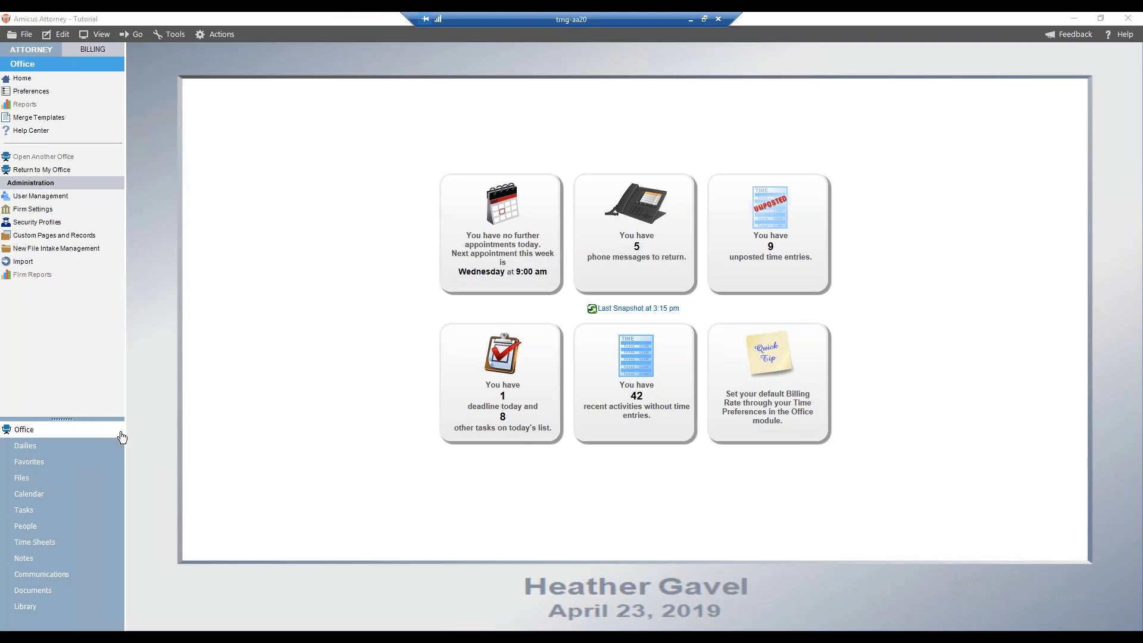
# Open the Files list and filter it to Civil Litigation files for the whole firm.
pyautogui.click(22, 480)
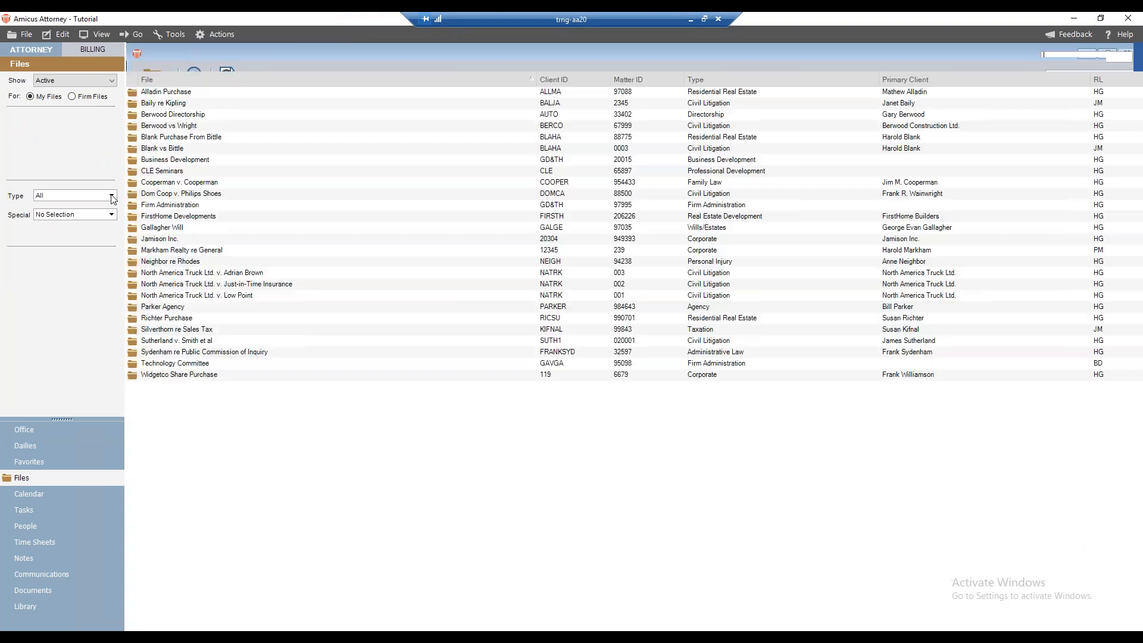
pyautogui.click(112, 196)
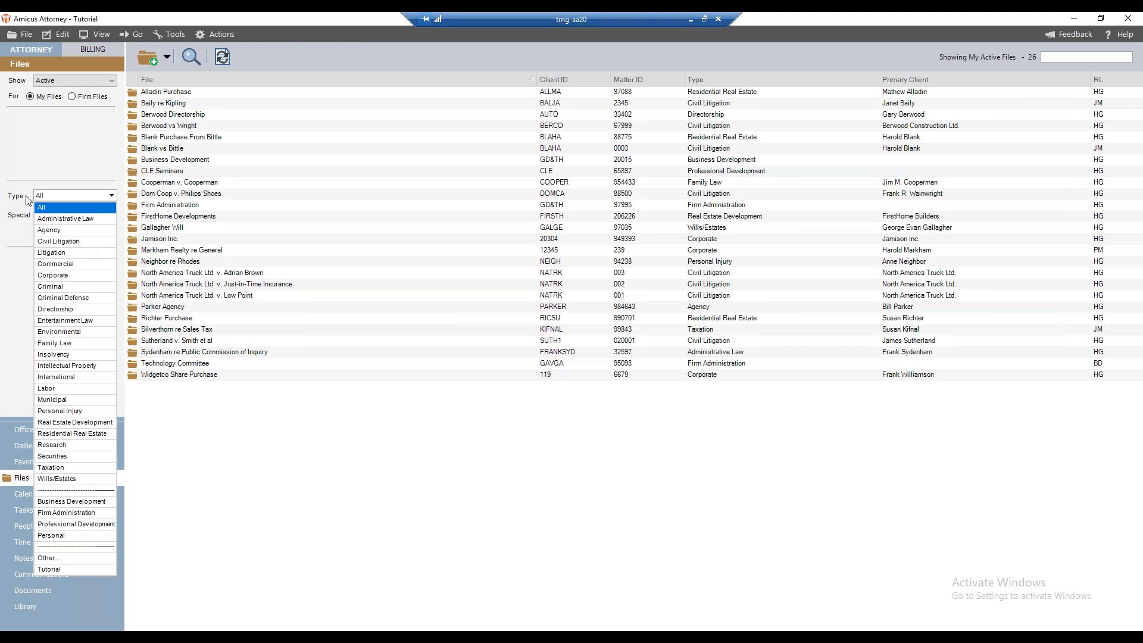
pyautogui.click(68, 241)
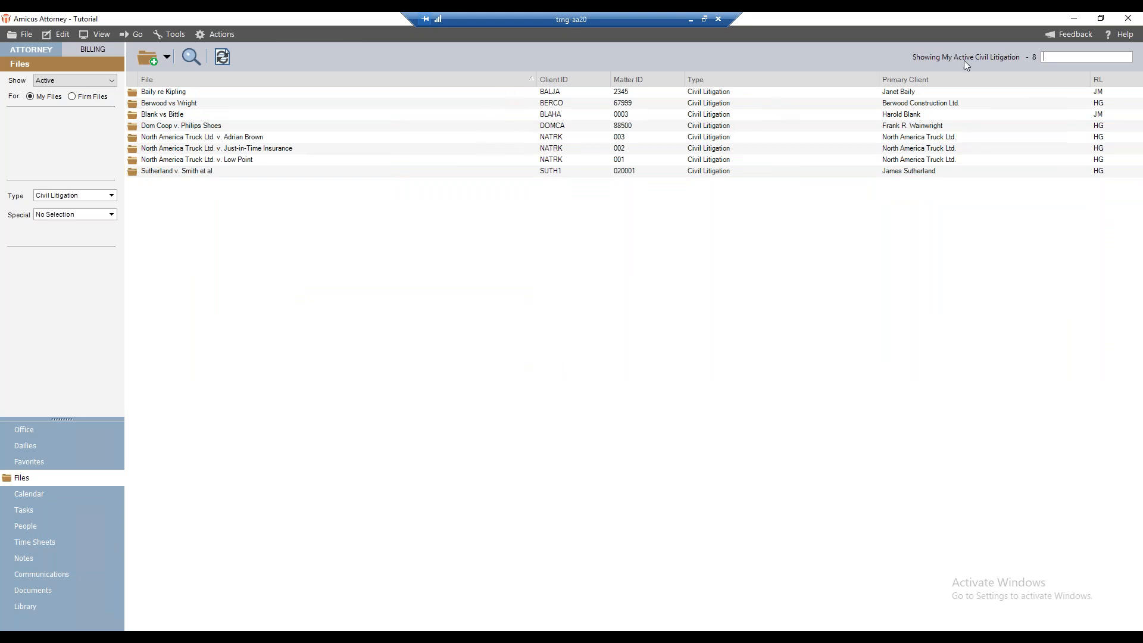
pyautogui.click(73, 97)
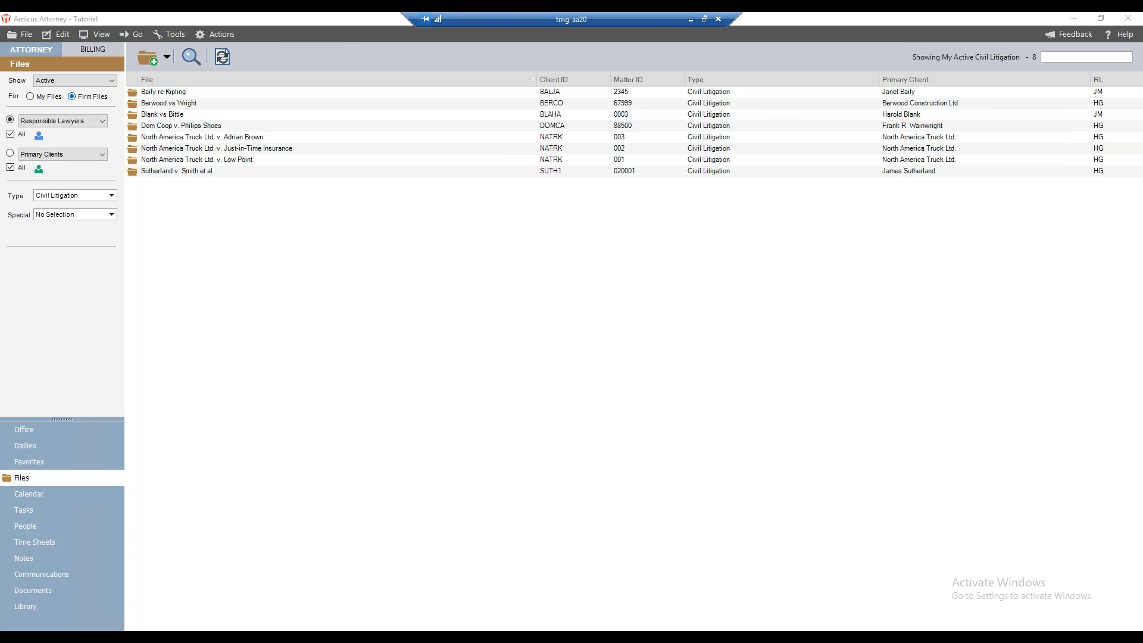
# Set the file status filter to All and back to Active, and view the Special filter choices.
pyautogui.click(110, 87)
pyautogui.click(79, 97)
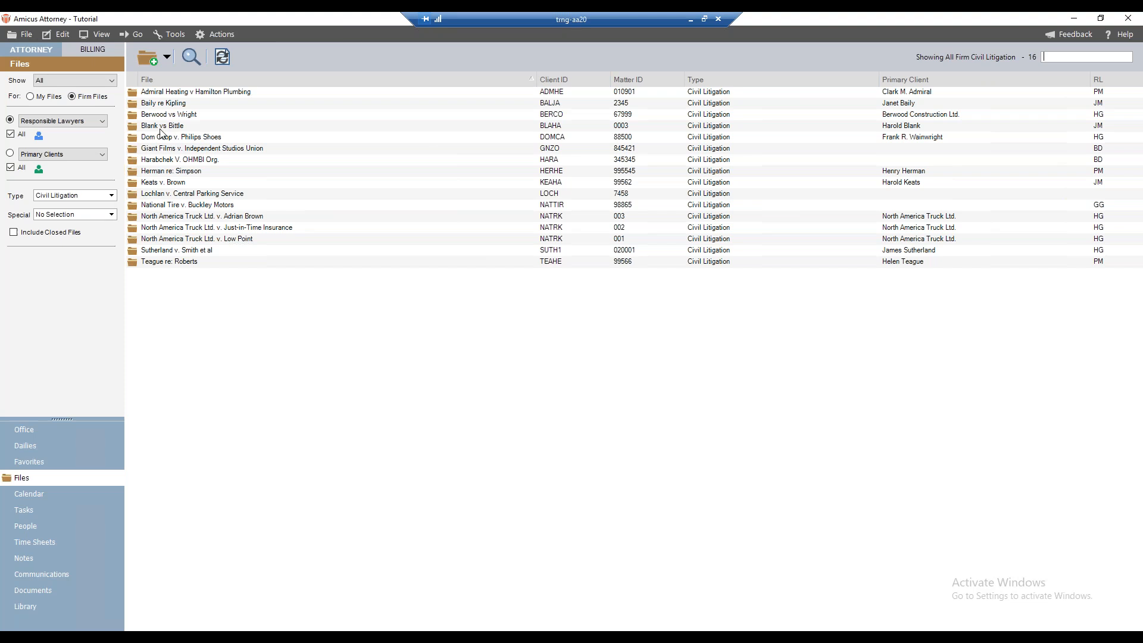
pyautogui.click(111, 81)
pyautogui.click(89, 102)
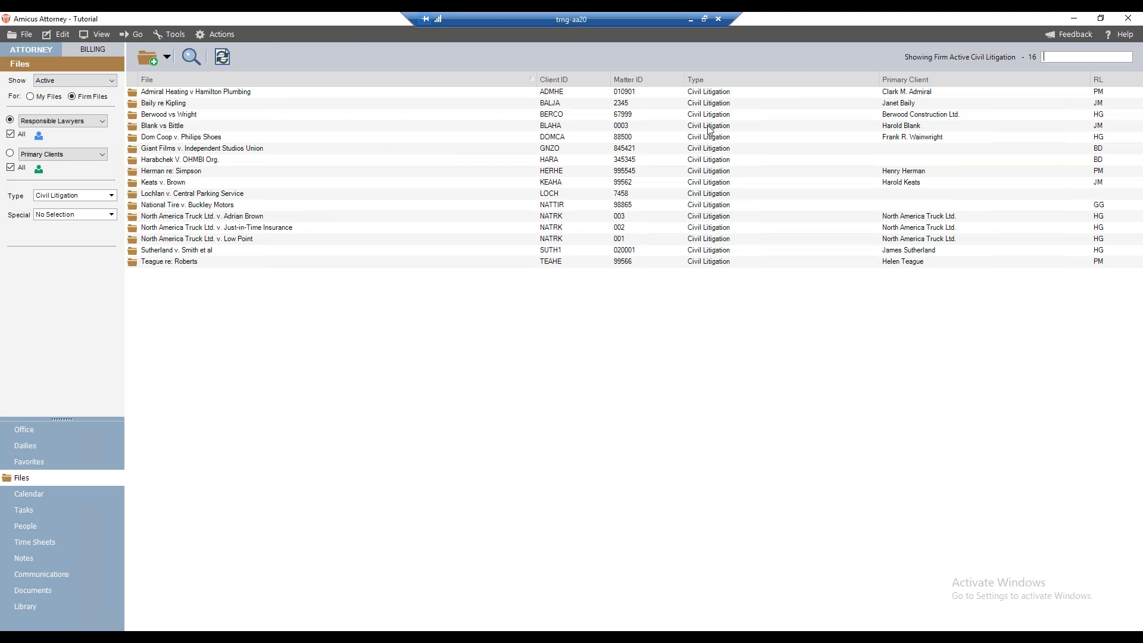
pyautogui.click(110, 216)
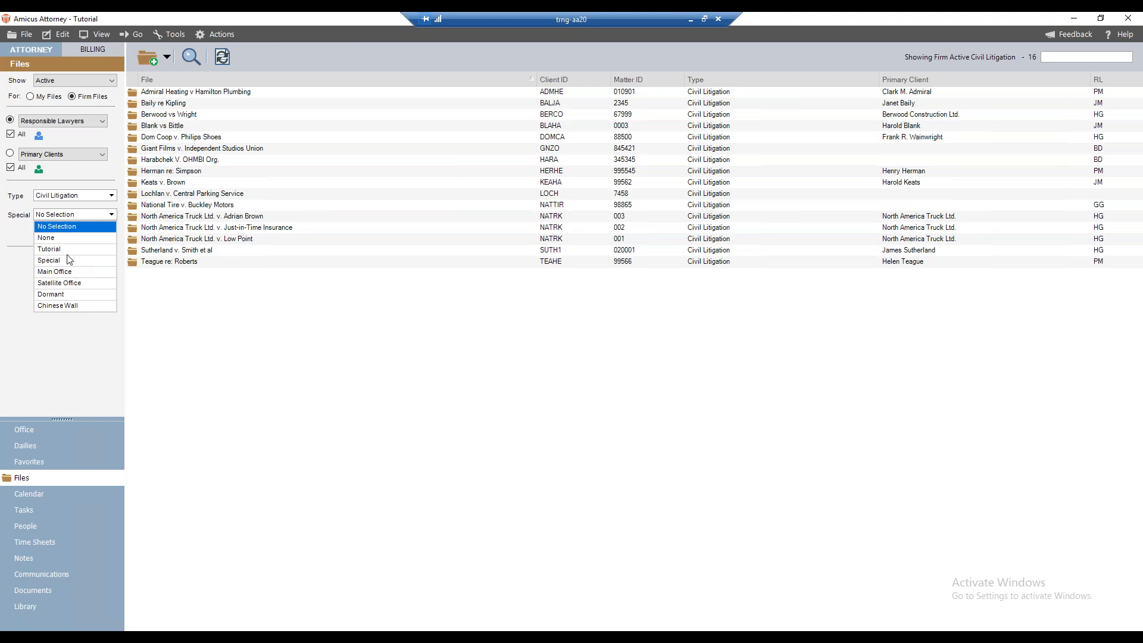
pyautogui.click(200, 305)
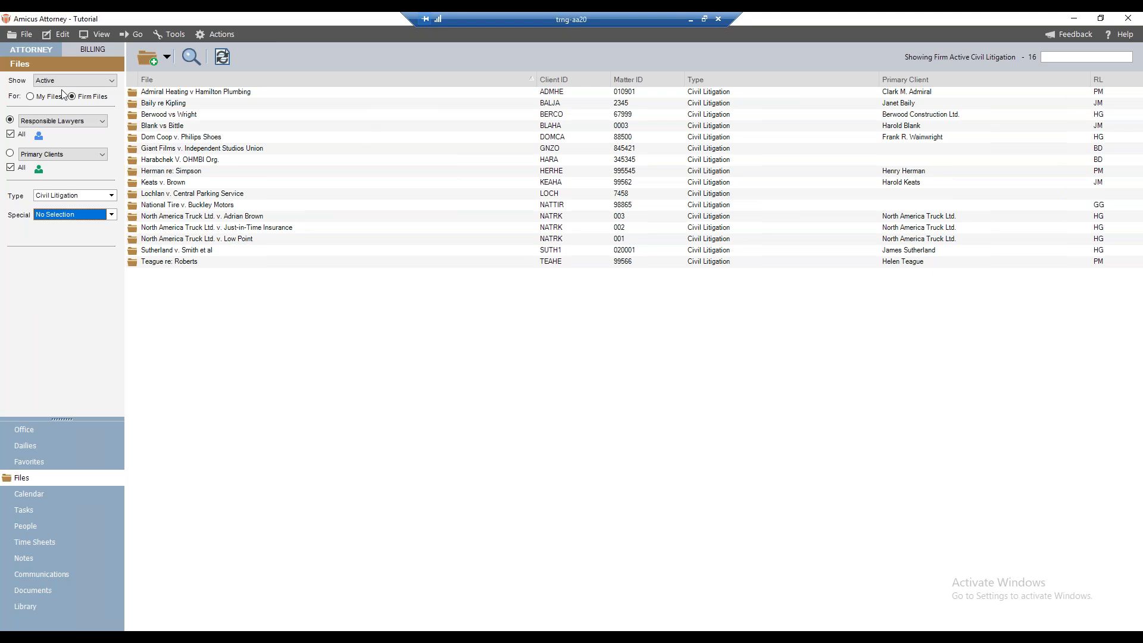
# Open the People list and show firm contacts limited to selected groups.
pyautogui.click(33, 526)
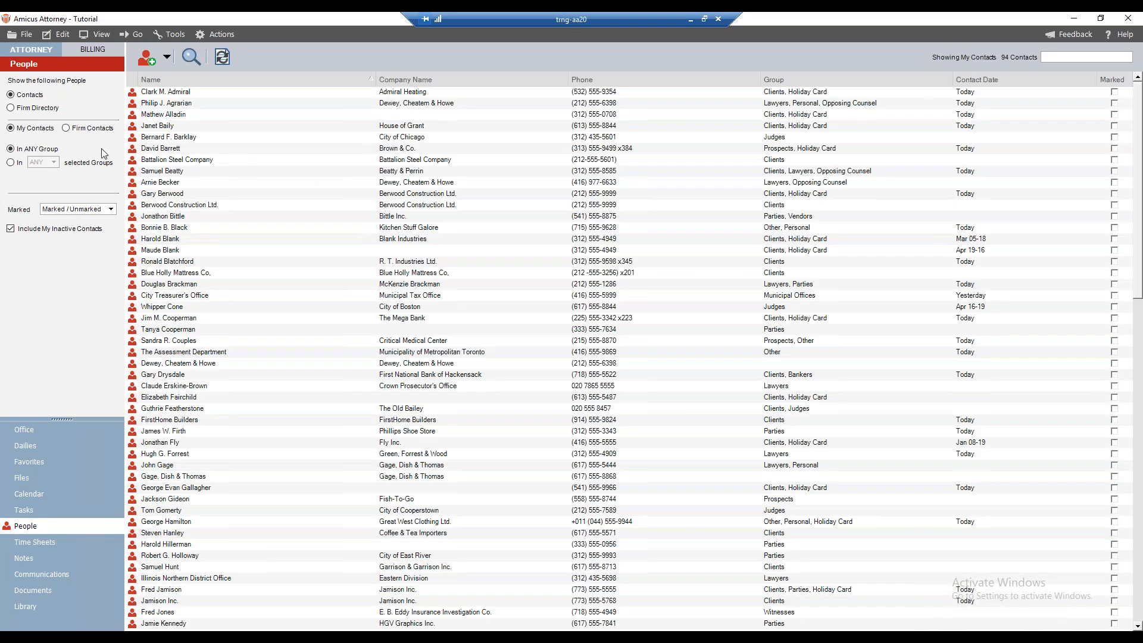
pyautogui.click(77, 131)
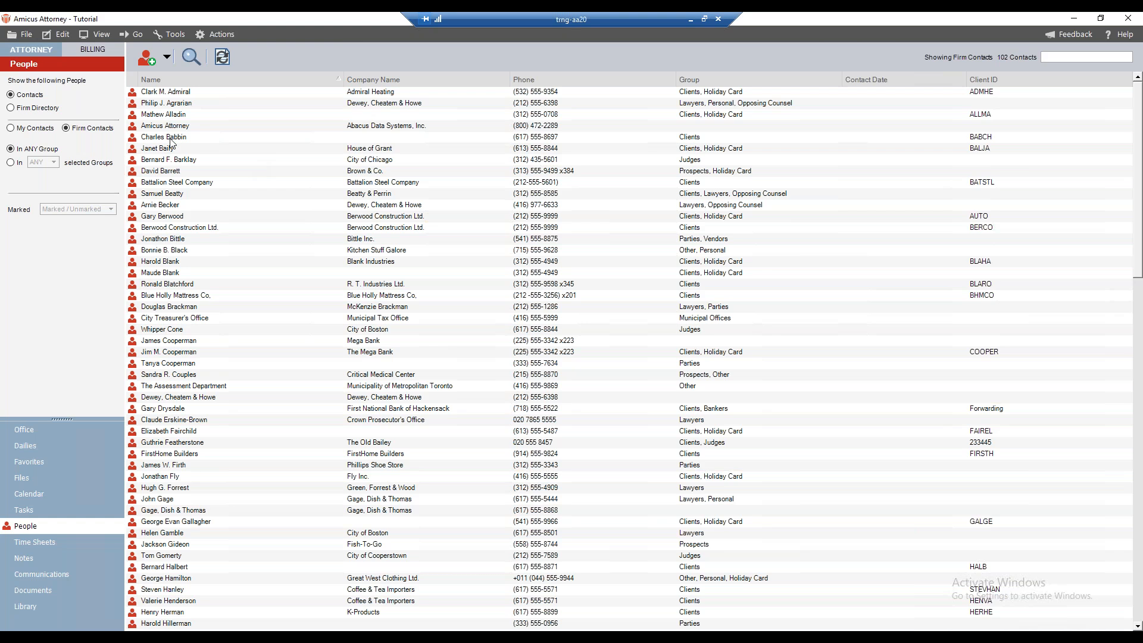
pyautogui.click(11, 162)
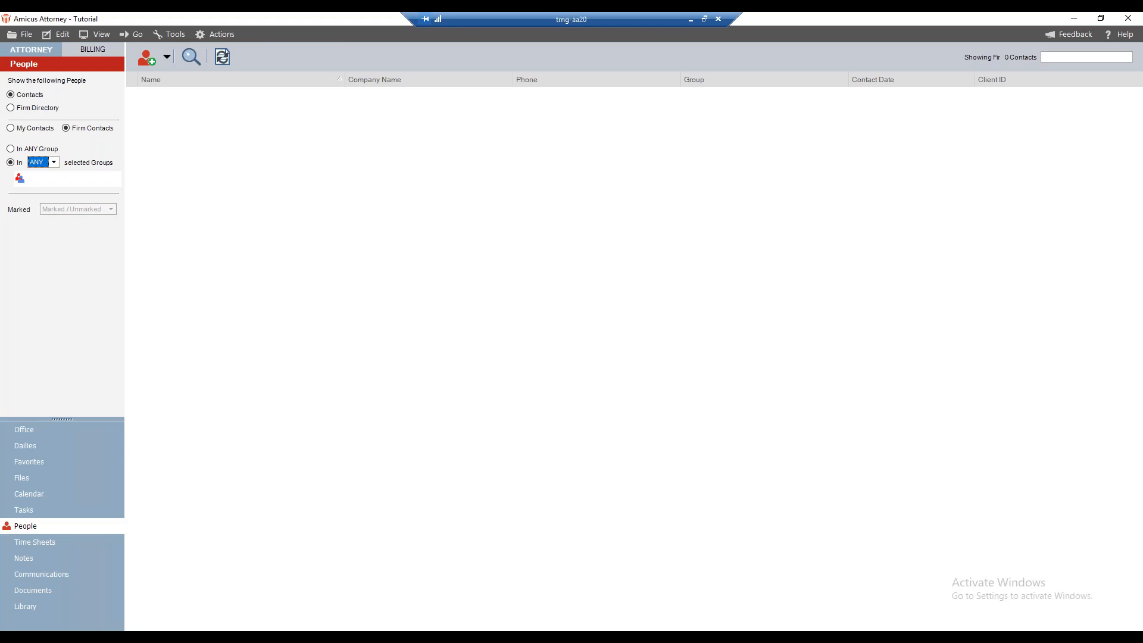
# Choose Clients as the selected group so only firm contacts in that group are listed.
pyautogui.click(53, 161)
pyautogui.click(44, 179)
pyautogui.click(21, 180)
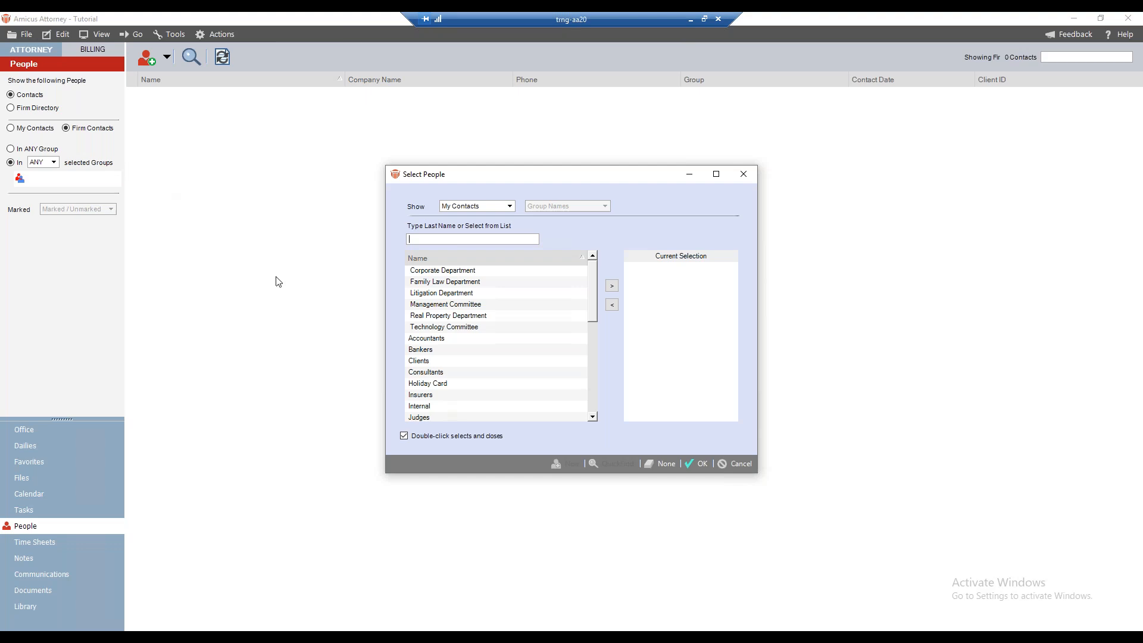
pyautogui.click(424, 362)
pyautogui.click(613, 288)
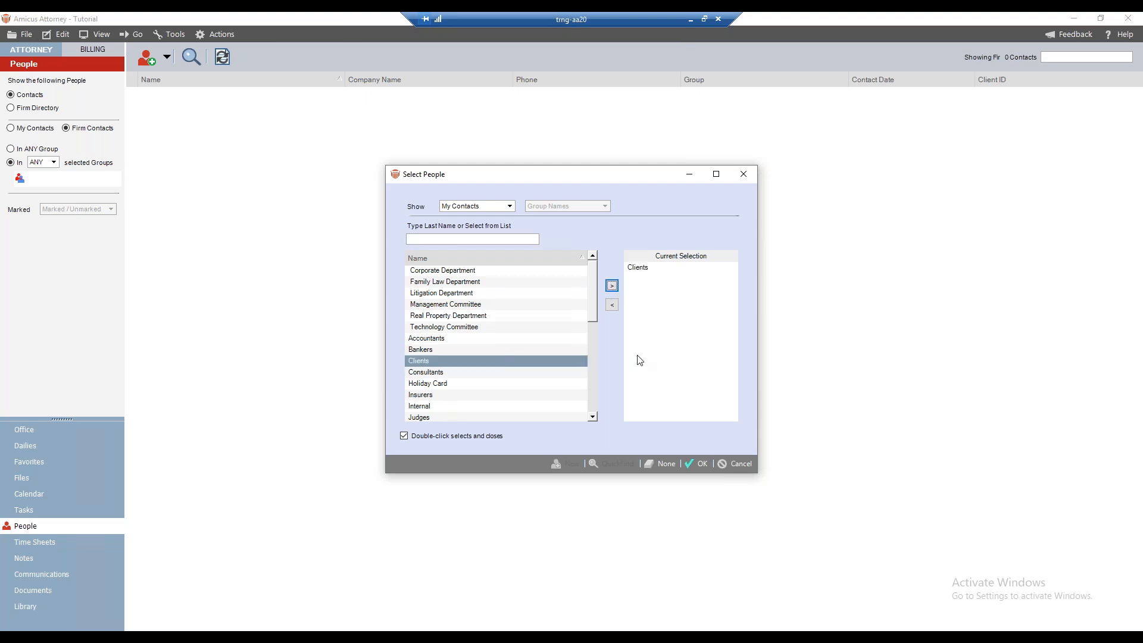
pyautogui.click(698, 464)
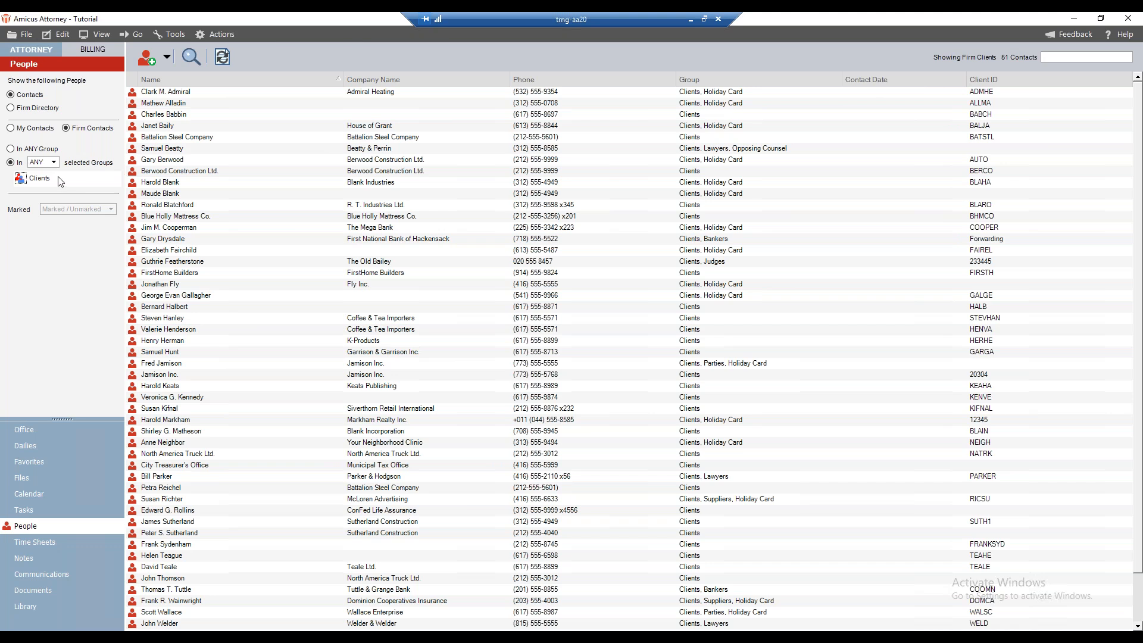
# Replace the Clients group in the firm contacts filter with the Consultants group.
pyautogui.click(21, 180)
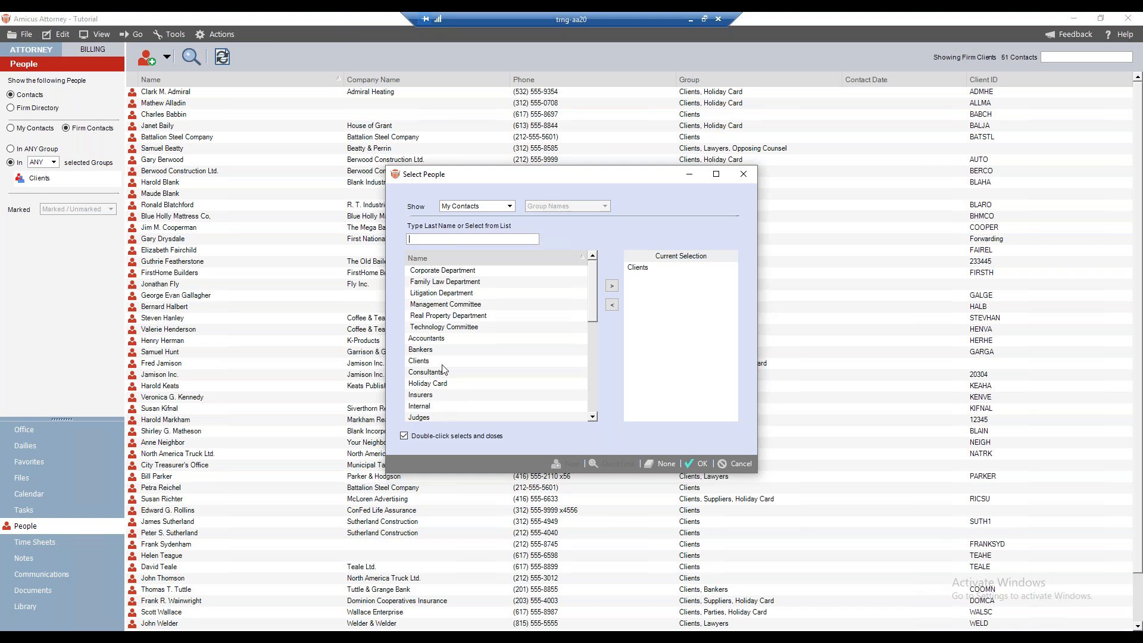
pyautogui.click(642, 273)
pyautogui.click(612, 305)
pyautogui.click(433, 386)
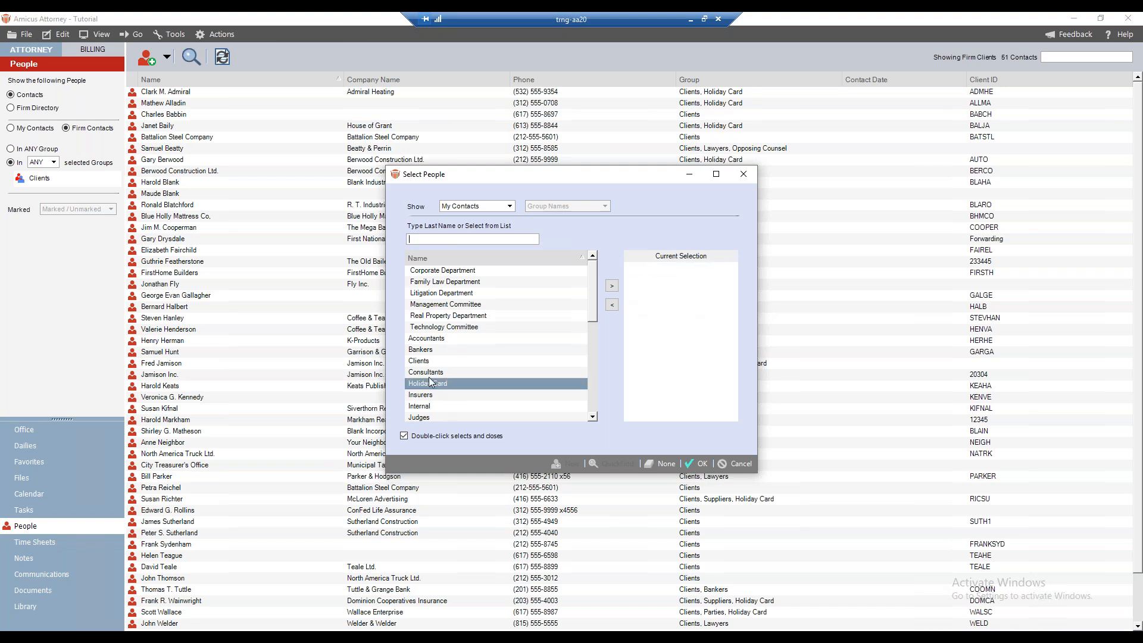
pyautogui.click(430, 373)
pyautogui.click(613, 287)
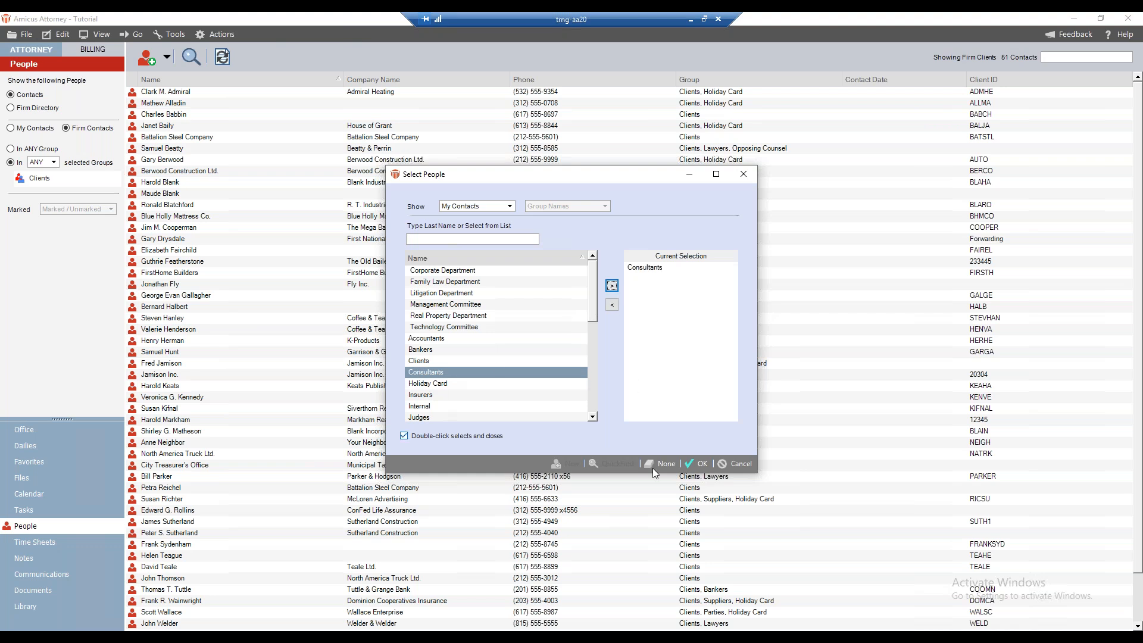
pyautogui.click(696, 463)
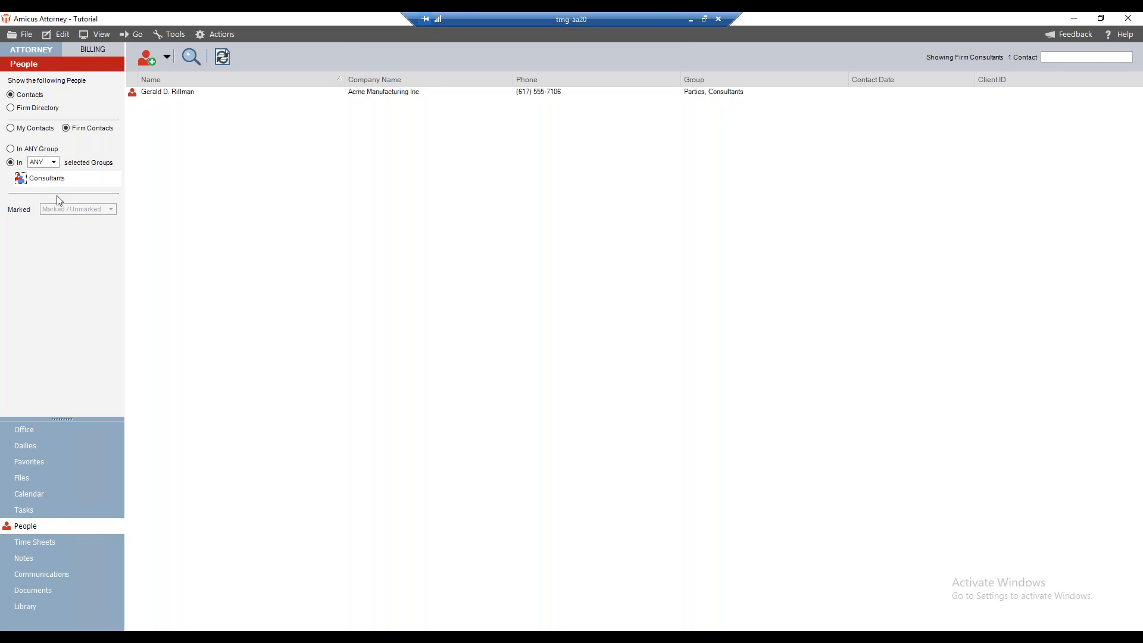
# Switch to the Billing side's Files list and include only files with AR & WIP balances.
pyautogui.click(90, 49)
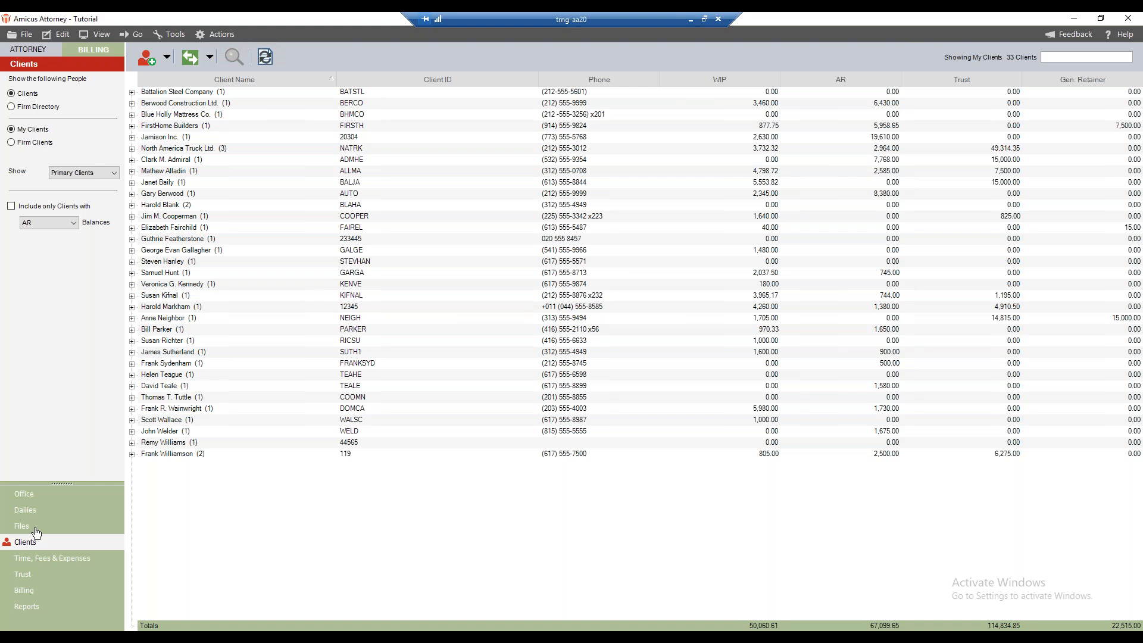
pyautogui.click(31, 528)
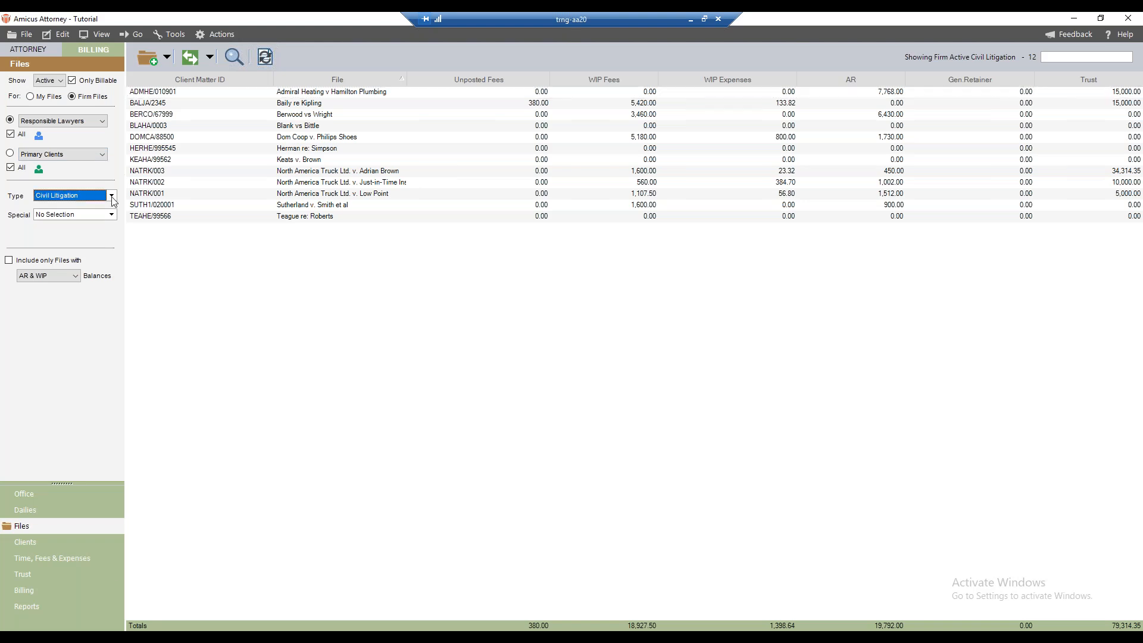
pyautogui.click(109, 216)
pyautogui.click(107, 218)
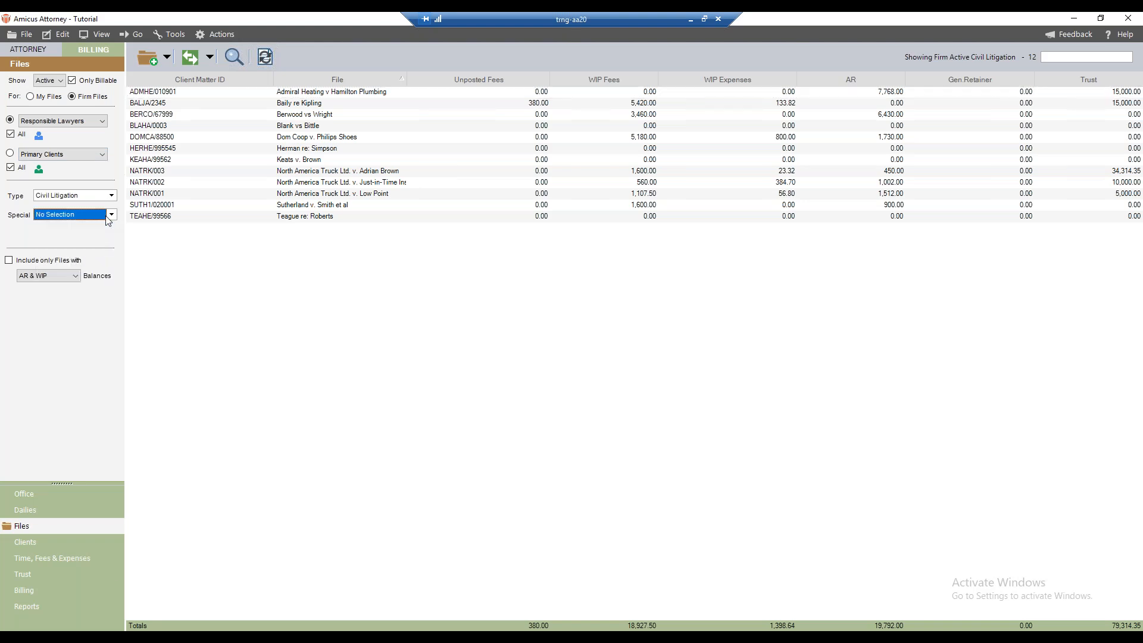
pyautogui.click(9, 262)
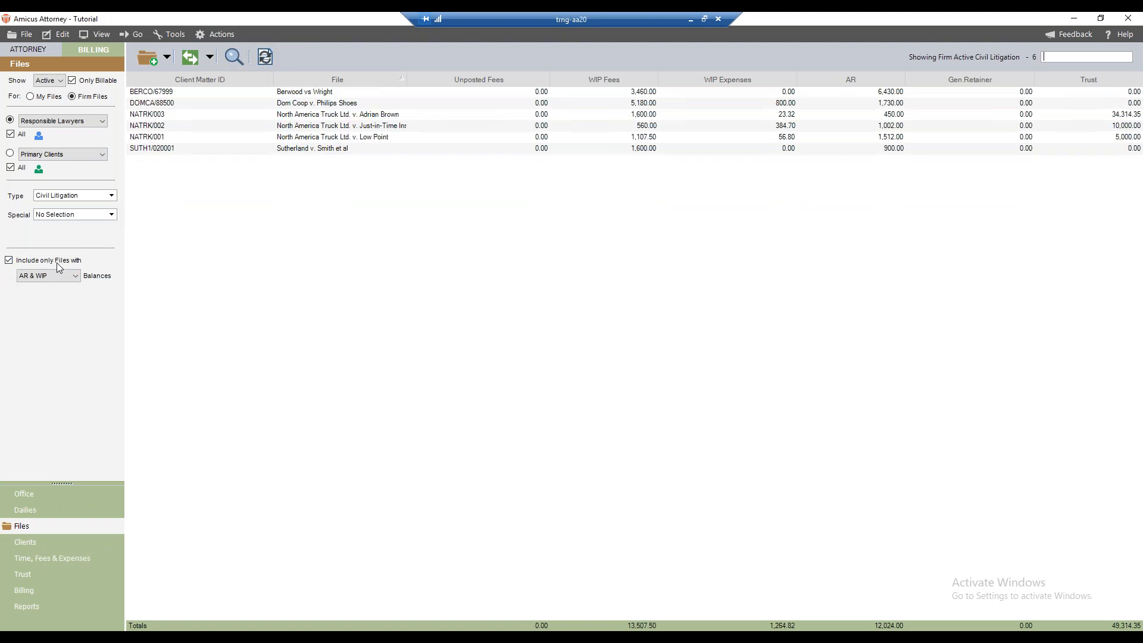
# Try the file balance filter with AR, WIP, and AR or WIP, and go back to WIP.
pyautogui.click(77, 278)
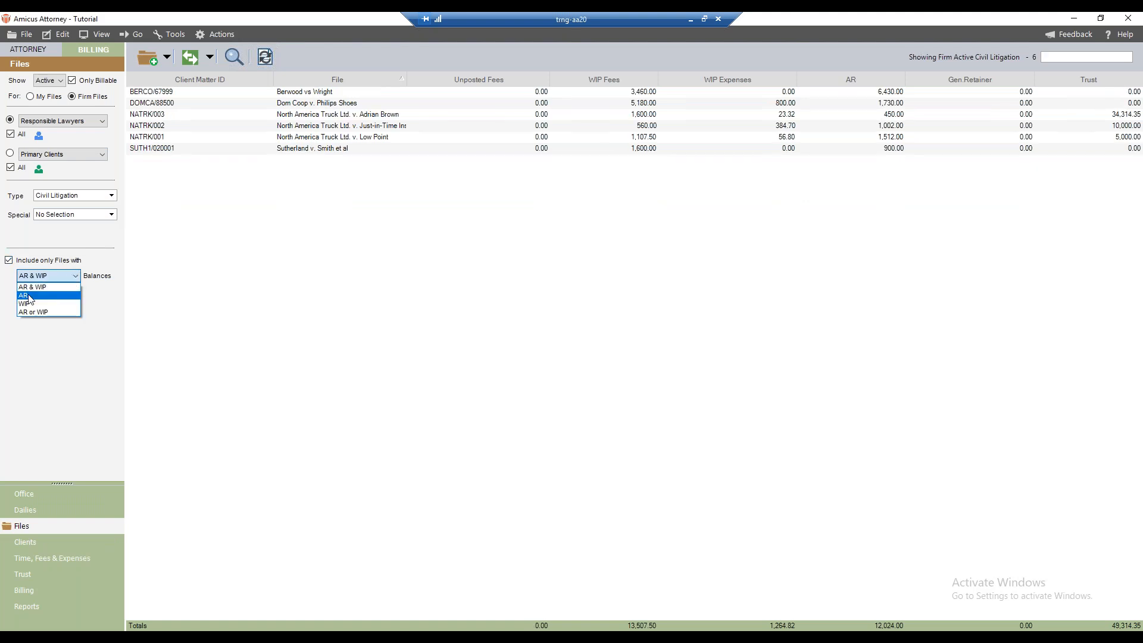
pyautogui.click(29, 297)
pyautogui.click(70, 276)
pyautogui.click(33, 305)
pyautogui.click(48, 276)
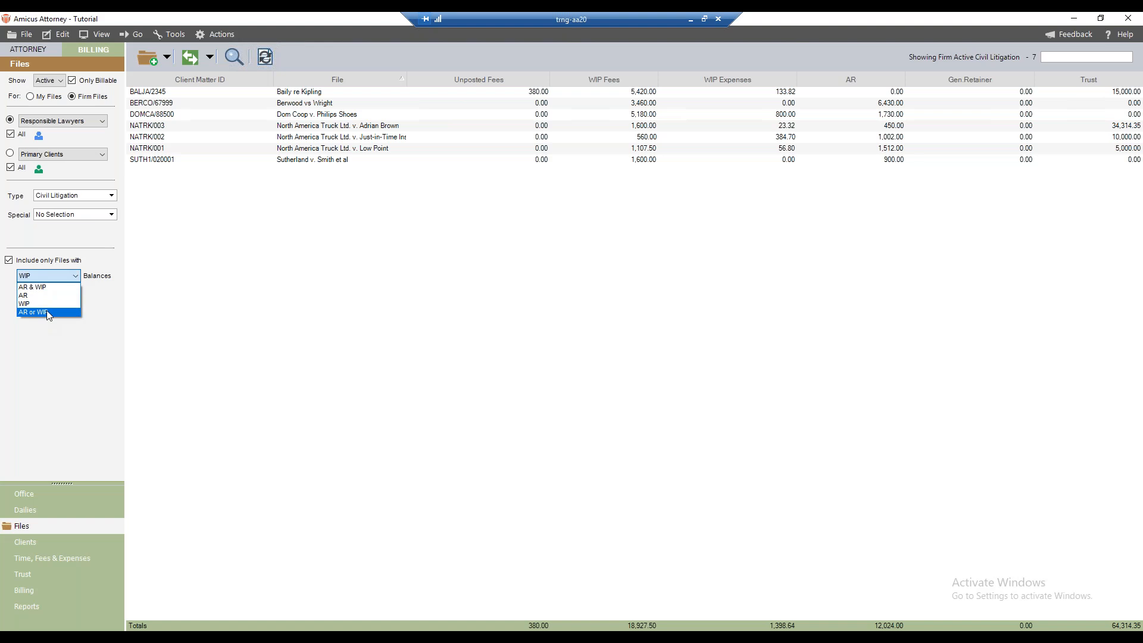
pyautogui.click(49, 313)
pyautogui.click(48, 275)
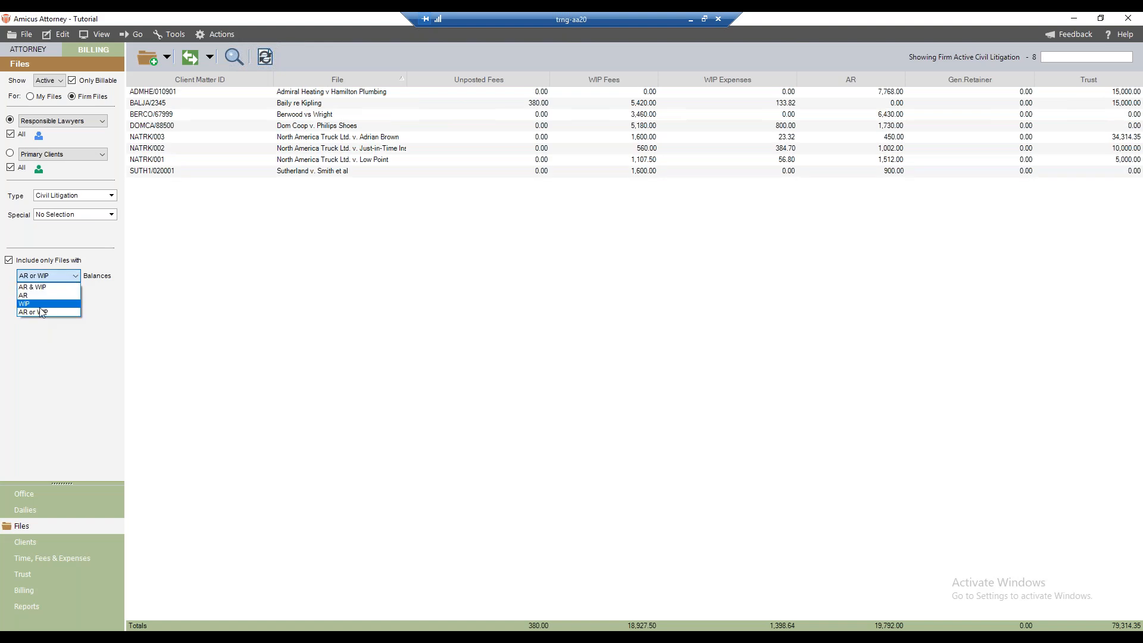
pyautogui.click(36, 304)
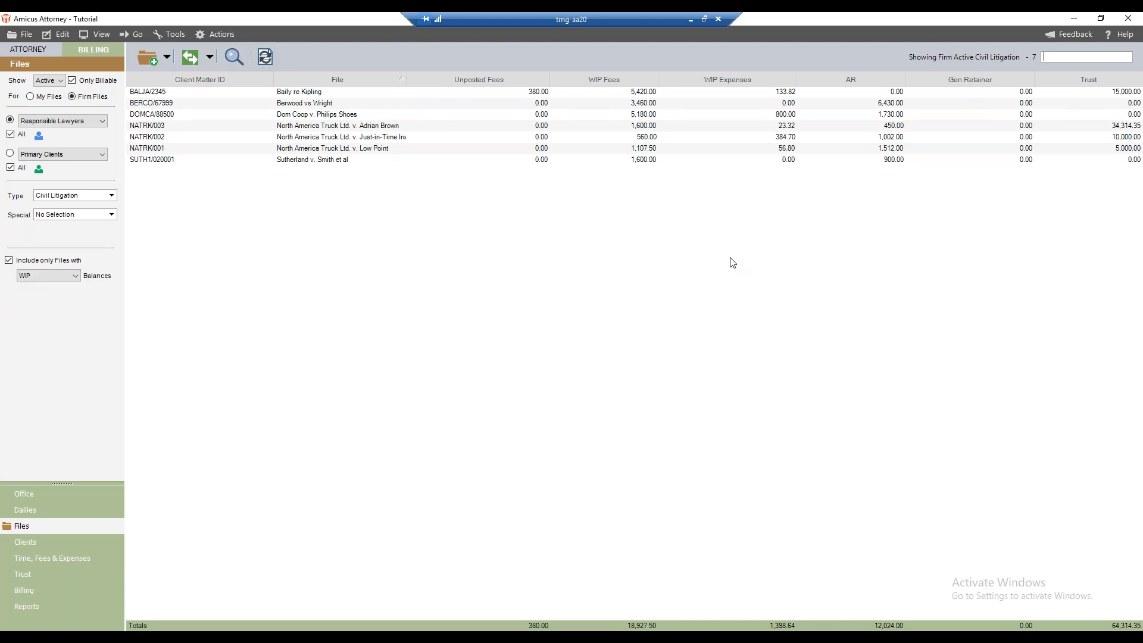
# Set the file balance filter to AR.
pyautogui.click(76, 277)
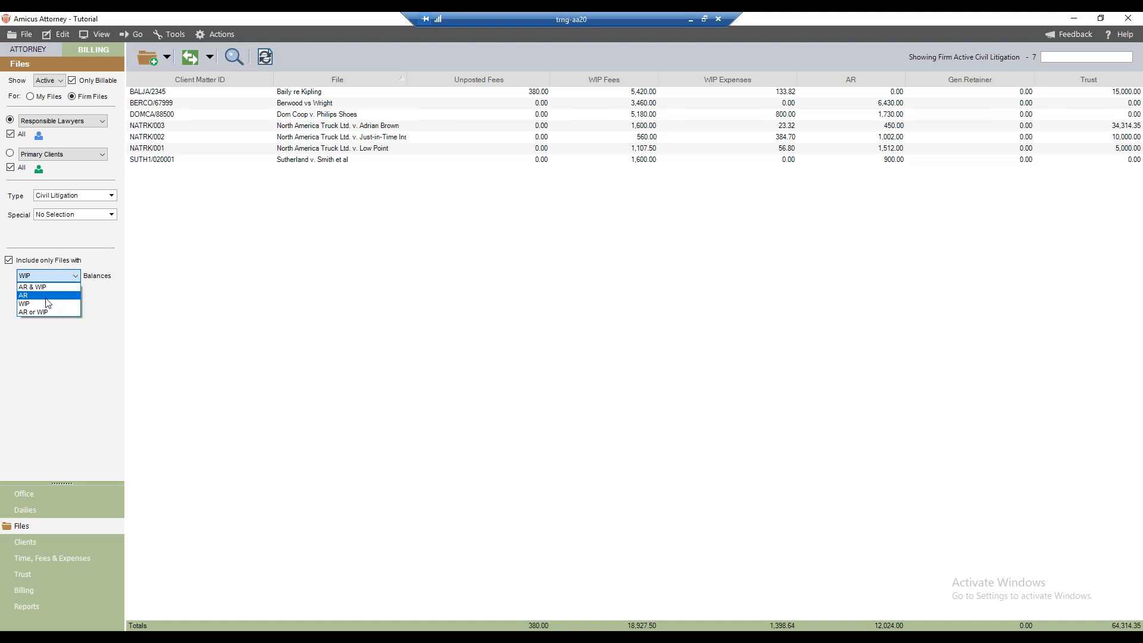
pyautogui.click(80, 296)
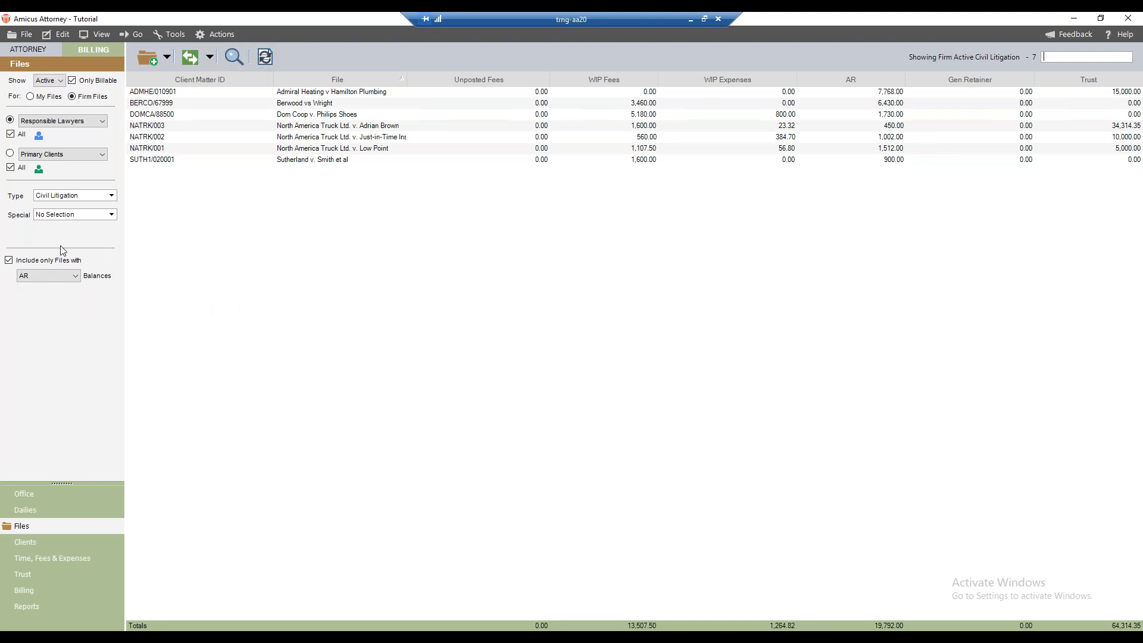
# View the billing Clients list and the Time, Fees & Expenses list.
pyautogui.click(46, 546)
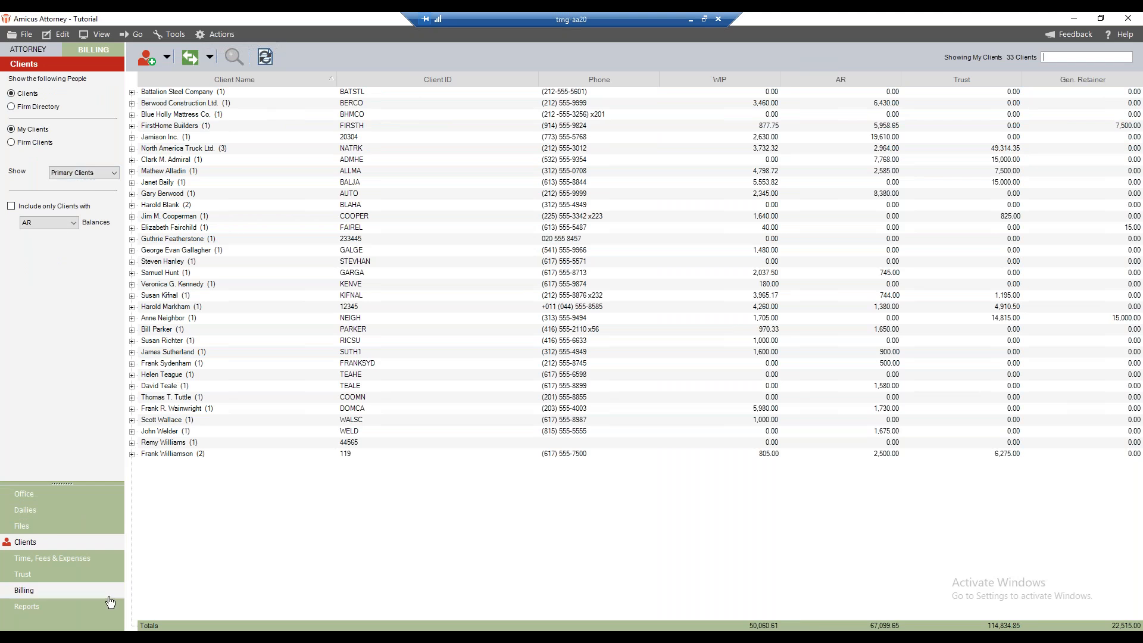
pyautogui.click(65, 559)
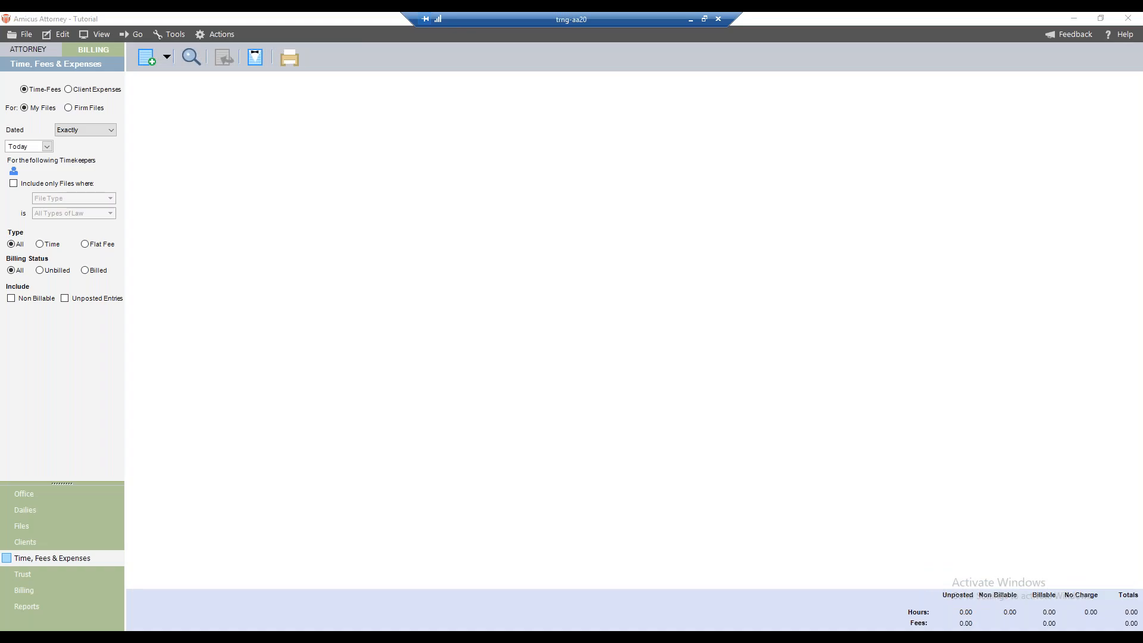
# Open the Billing module's bill list for firm files and set the start date to 2019-01-01.
pyautogui.click(27, 591)
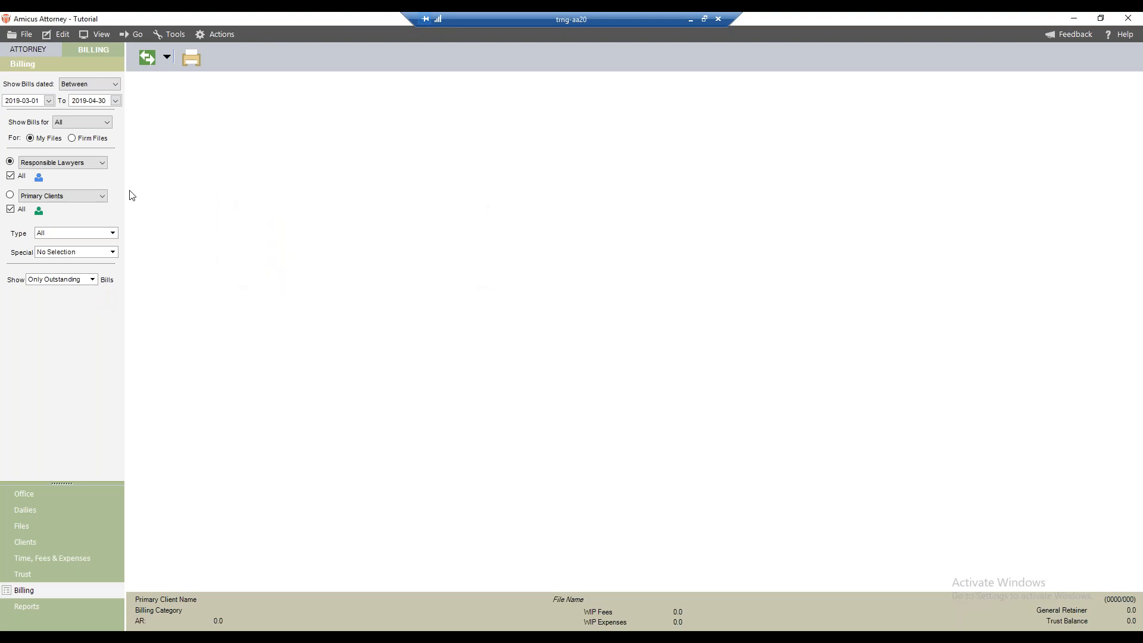
pyautogui.click(72, 138)
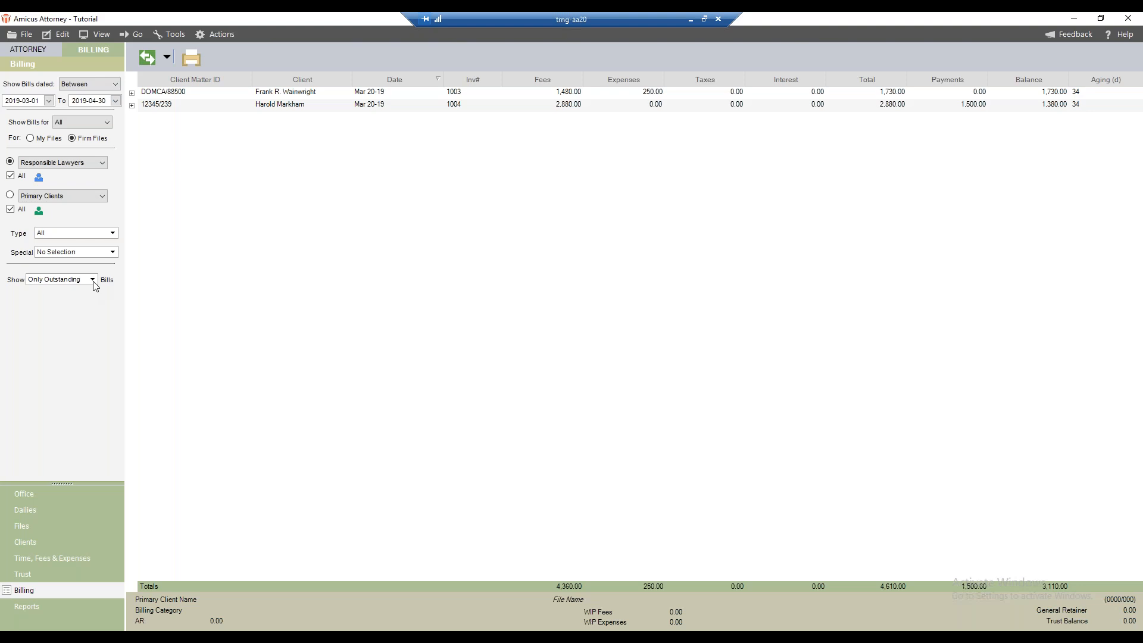
pyautogui.click(49, 100)
pyautogui.click(7, 115)
pyautogui.click(7, 114)
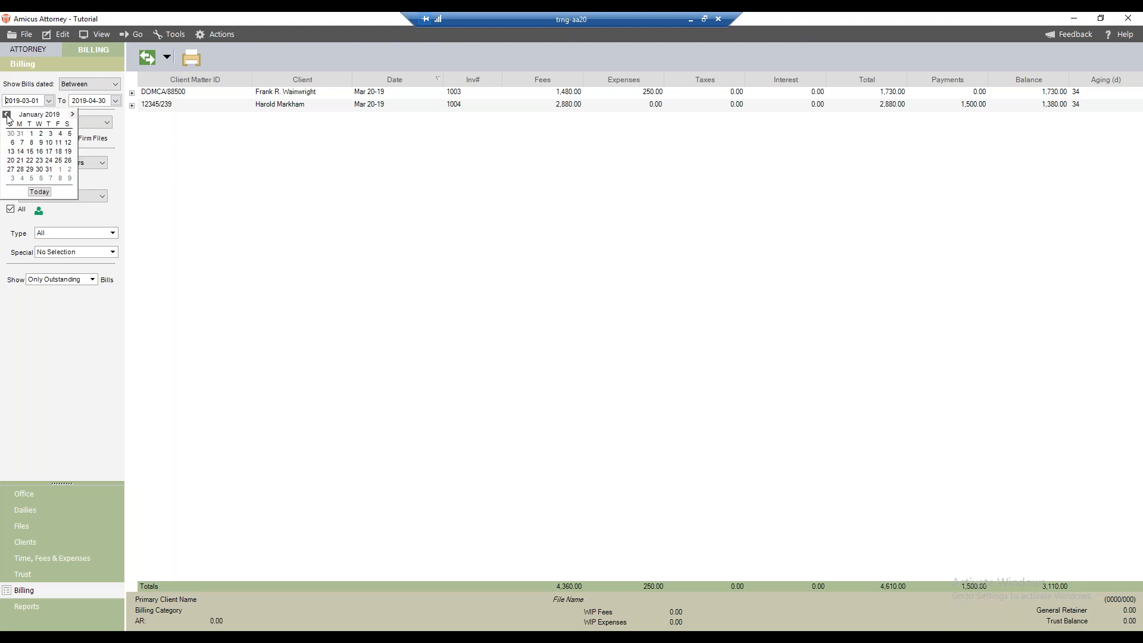
pyautogui.click(33, 135)
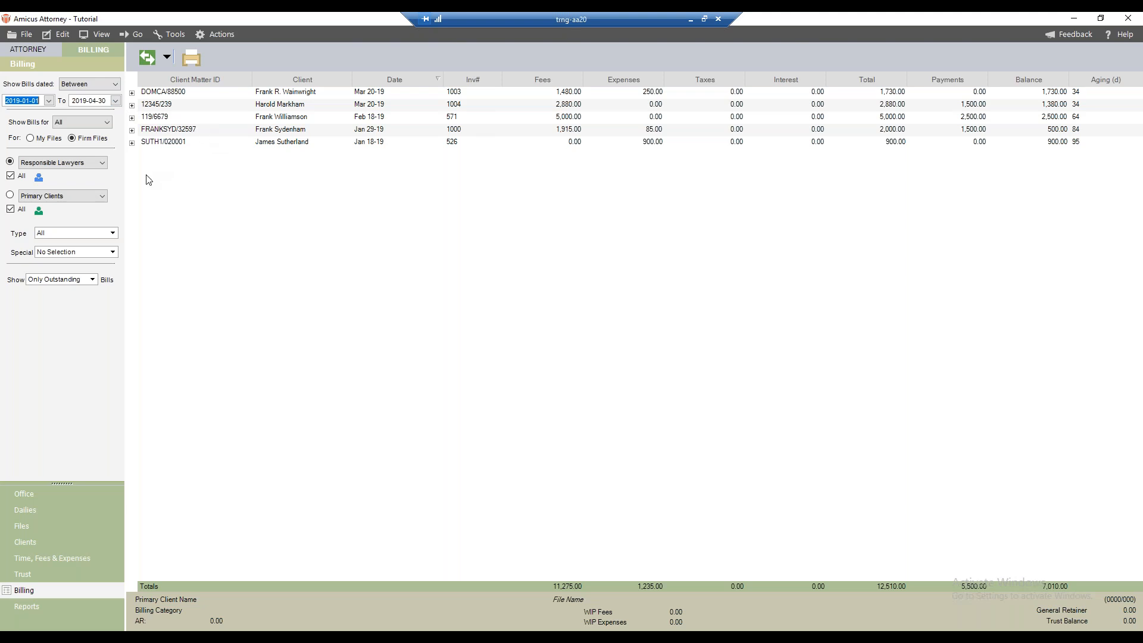
# Open the Billing module's Files list and sort it by Client Matter ID in descending order.
pyautogui.click(38, 527)
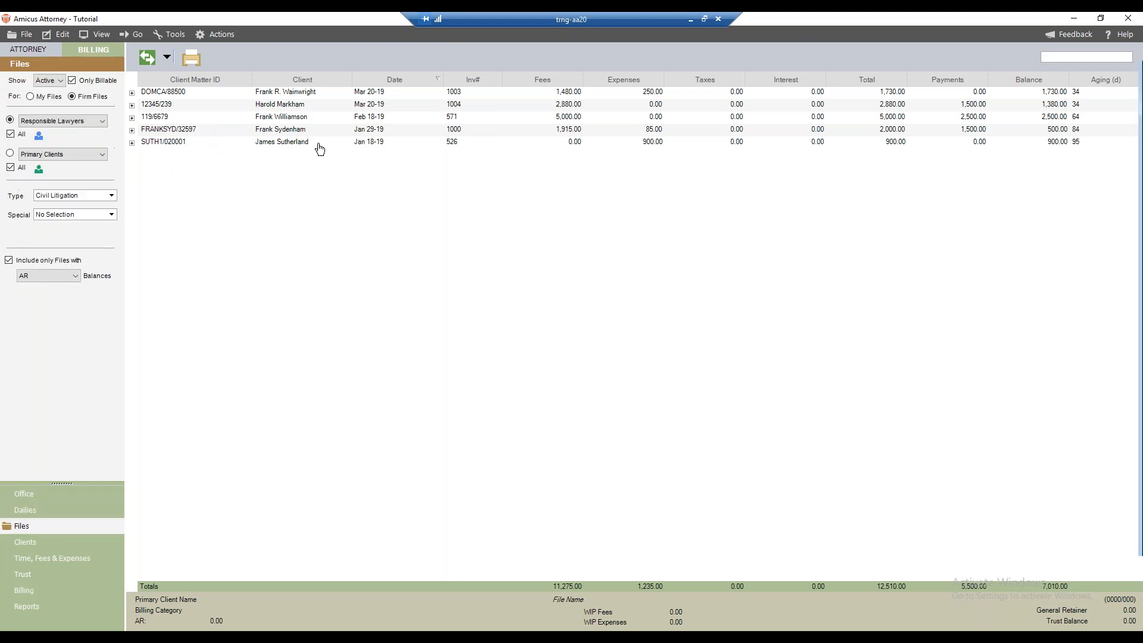
pyautogui.click(240, 81)
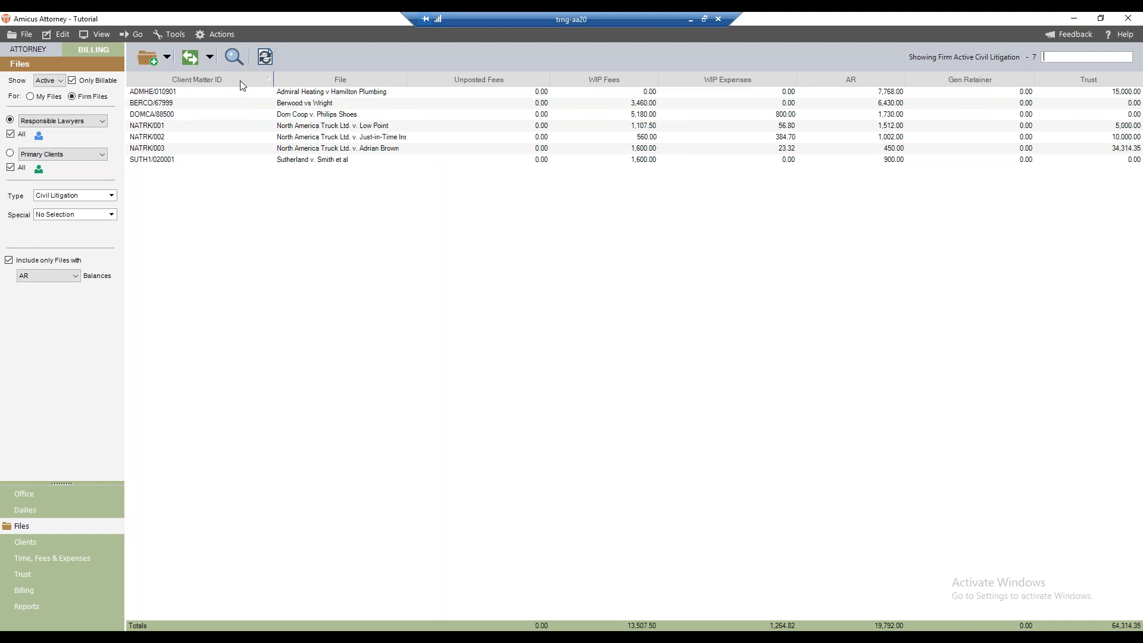
pyautogui.click(240, 81)
# Limit the billing files to My Files, set the balance type to AR & WIP and turn off the balances filter.
pyautogui.click(50, 99)
pyautogui.click(49, 277)
pyautogui.click(44, 287)
pyautogui.click(9, 260)
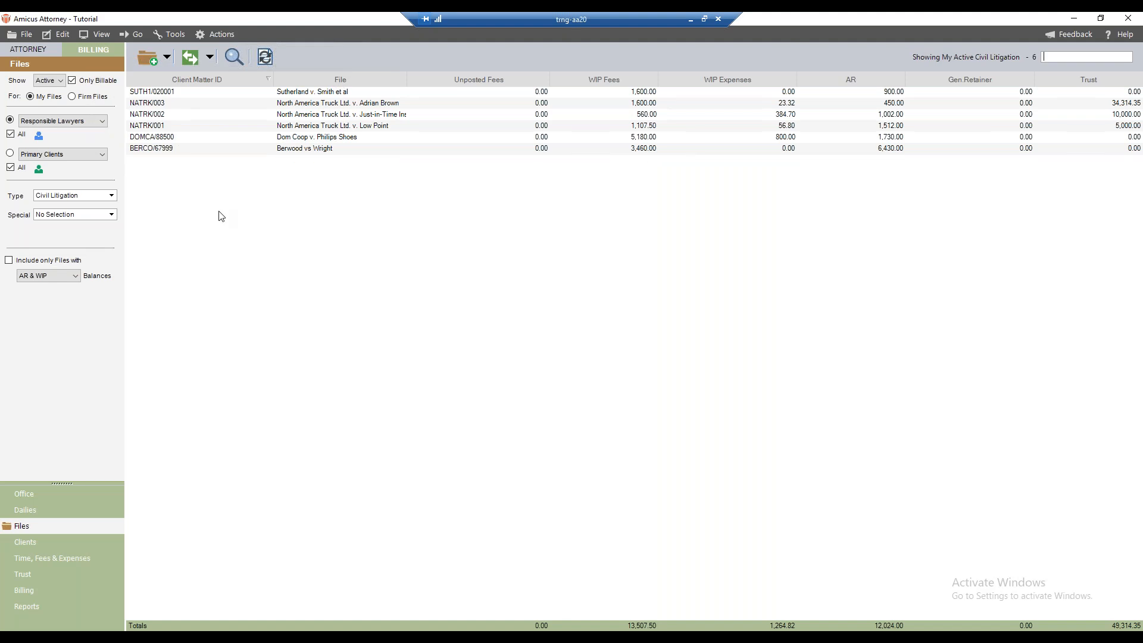
# Reverse the Client Matter ID sorting of the billing files, and sort them by File in descending order.
pyautogui.click(237, 80)
pyautogui.click(238, 80)
pyautogui.click(355, 81)
pyautogui.click(355, 81)
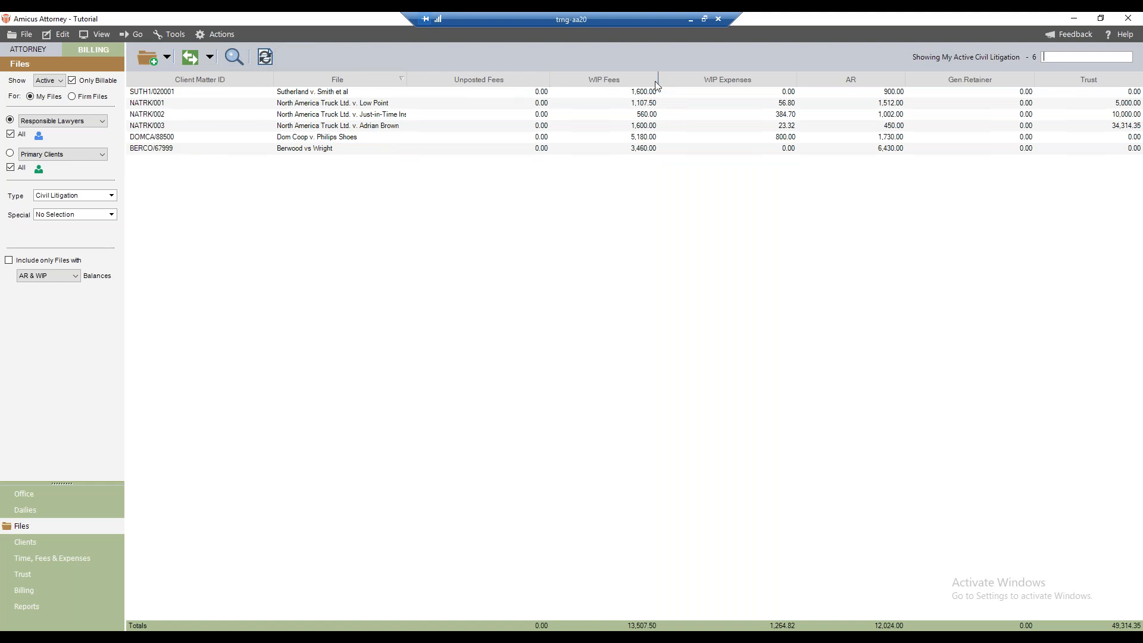
pyautogui.rightClick(223, 82)
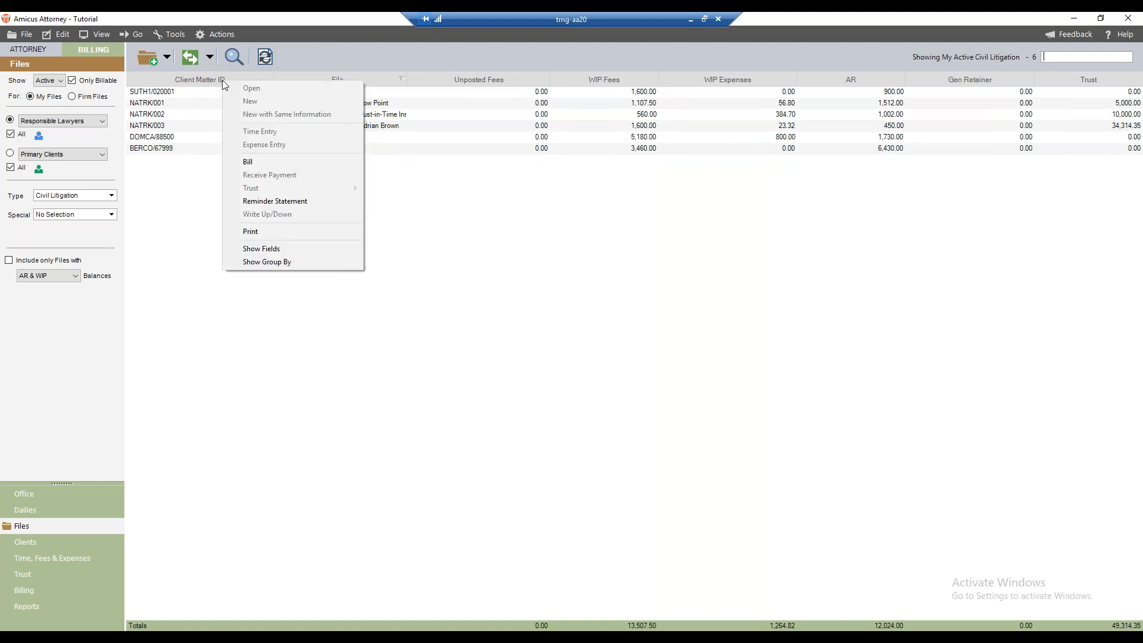
pyautogui.click(305, 59)
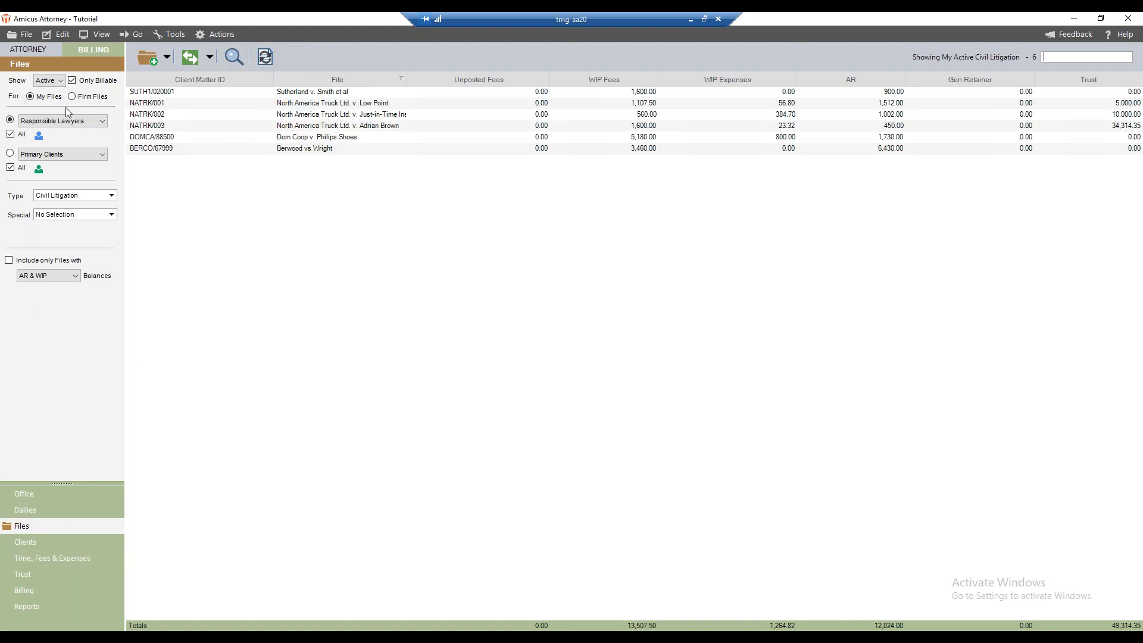
# Switch to the Attorney module's Files list and show all firm files of all types.
pyautogui.click(38, 53)
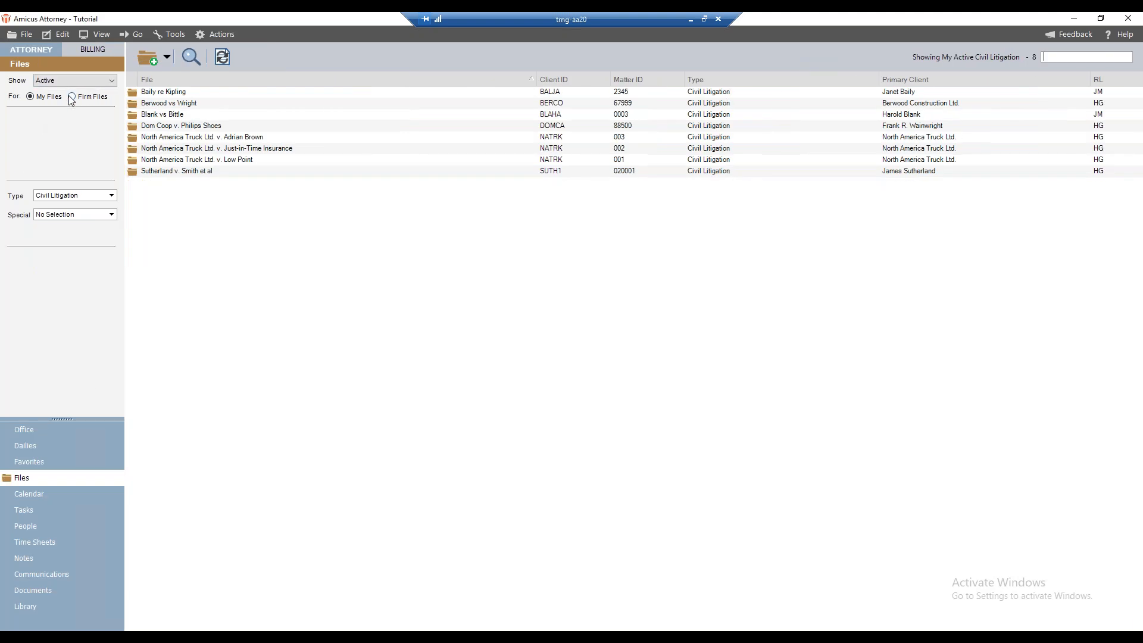
pyautogui.click(72, 97)
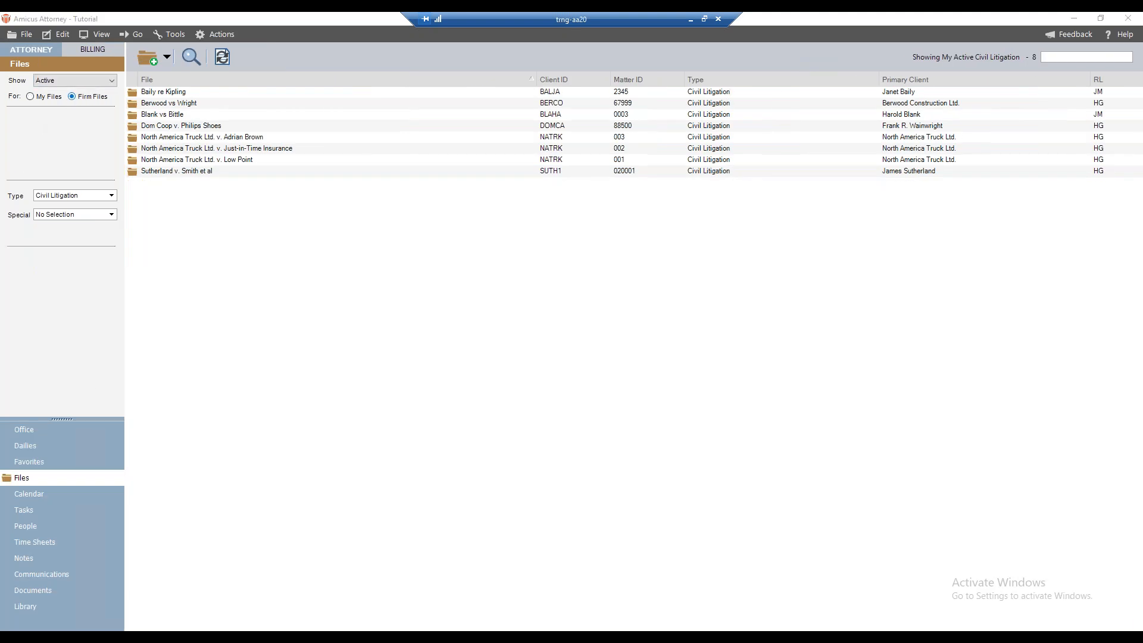
pyautogui.click(91, 81)
pyautogui.click(80, 117)
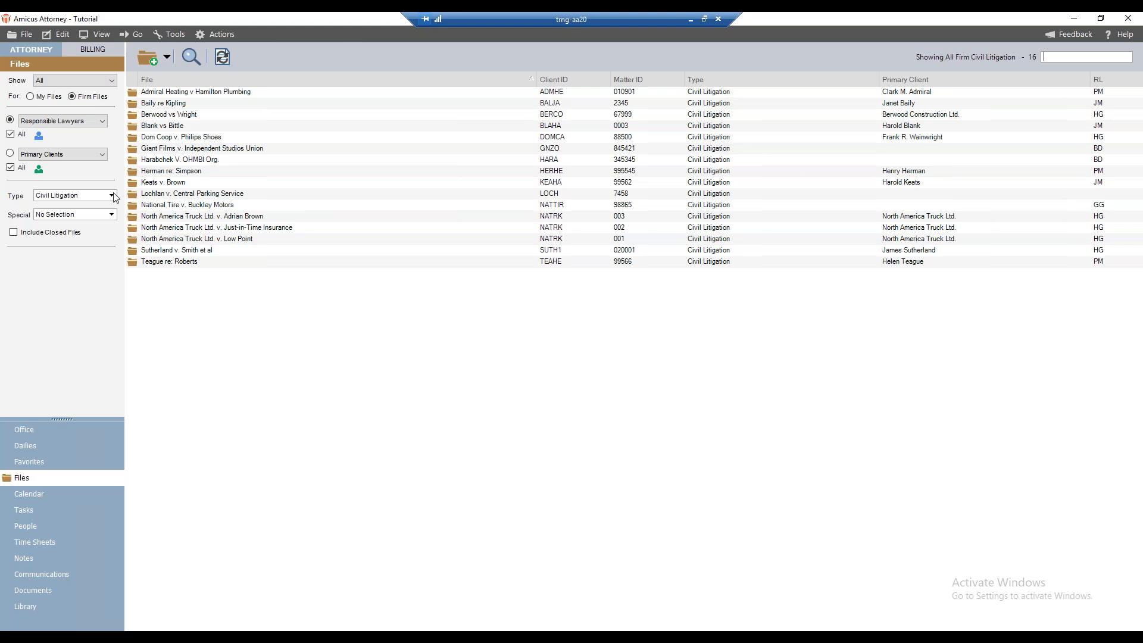
pyautogui.click(112, 196)
pyautogui.click(69, 208)
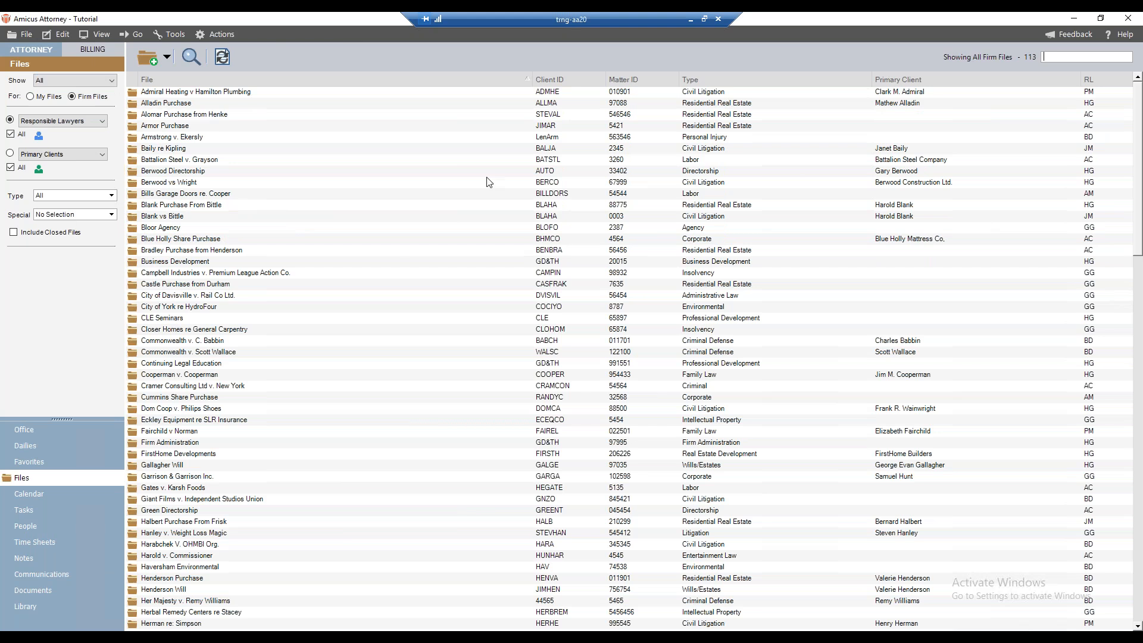
# Turn on Show Group By for the firm files list and group the files by Type.
pyautogui.rightClick(385, 78)
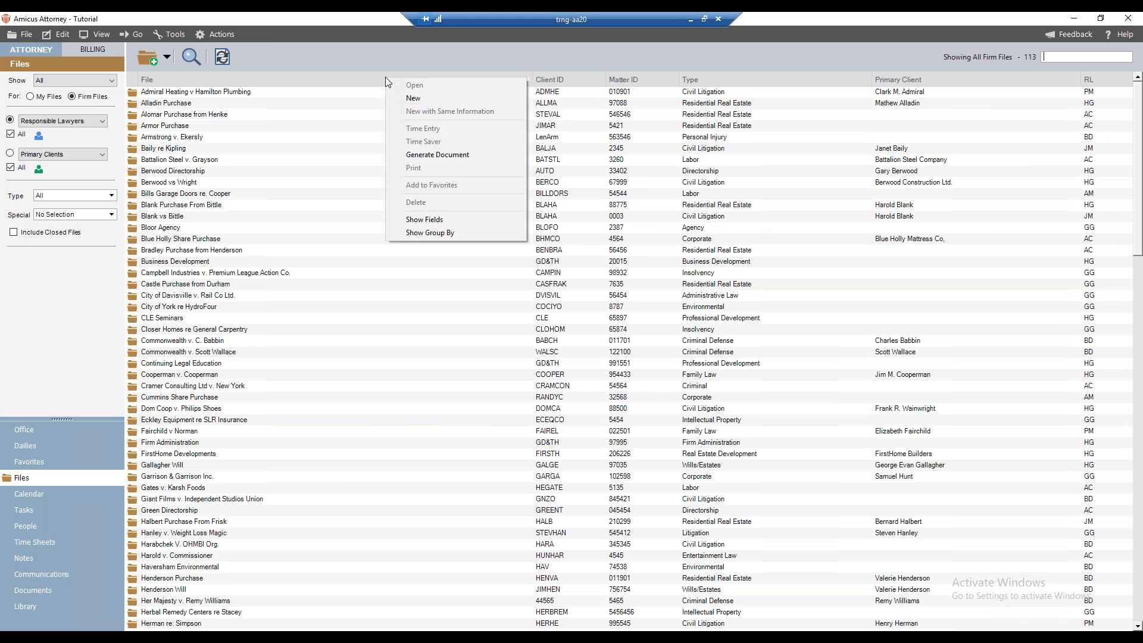
pyautogui.click(440, 234)
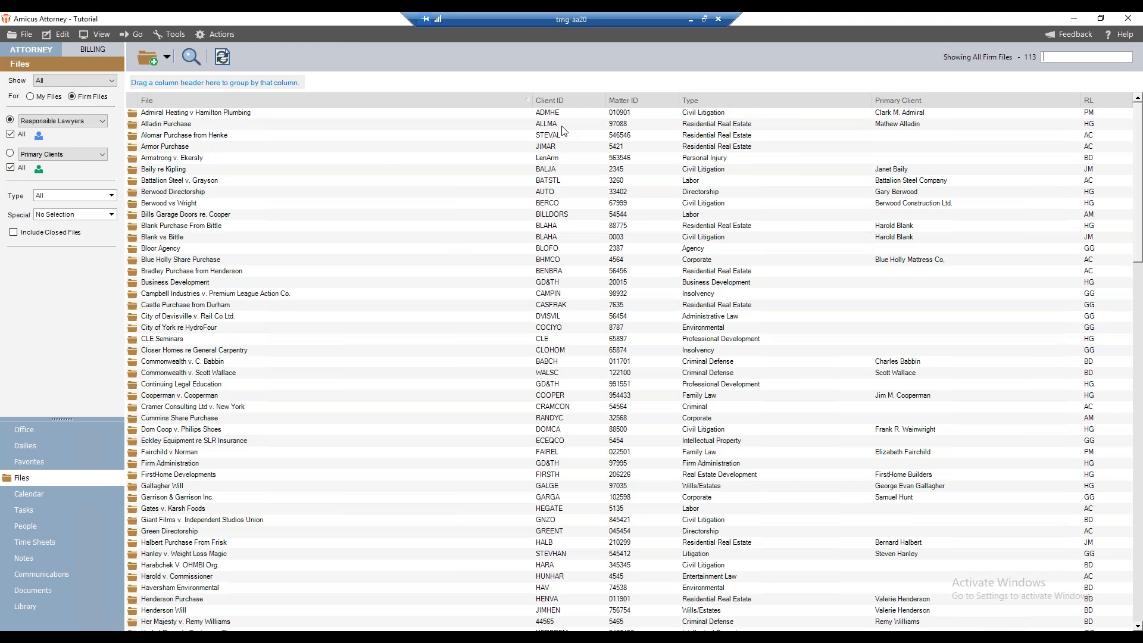
pyautogui.rightClick(250, 103)
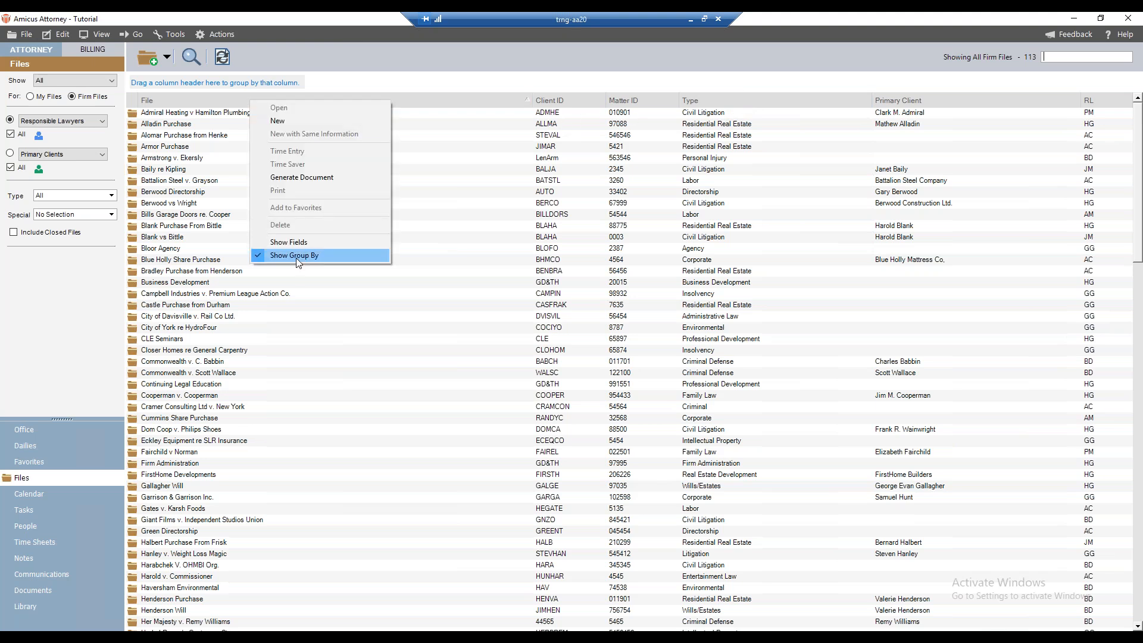
pyautogui.click(458, 87)
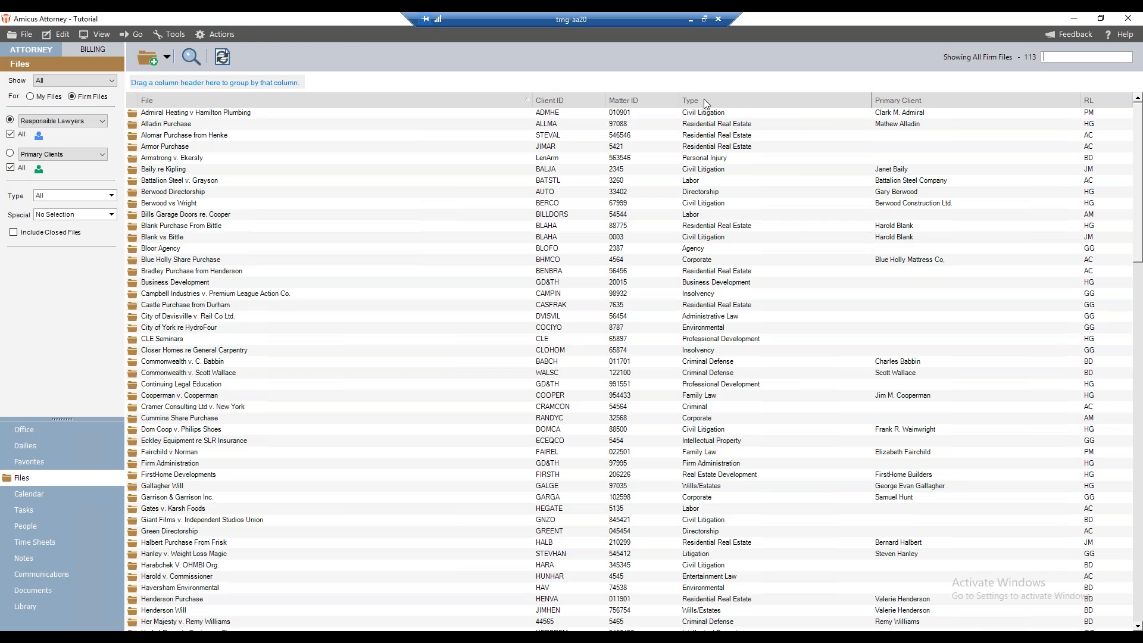
pyautogui.moveTo(704, 99); pyautogui.dragTo(202, 81)
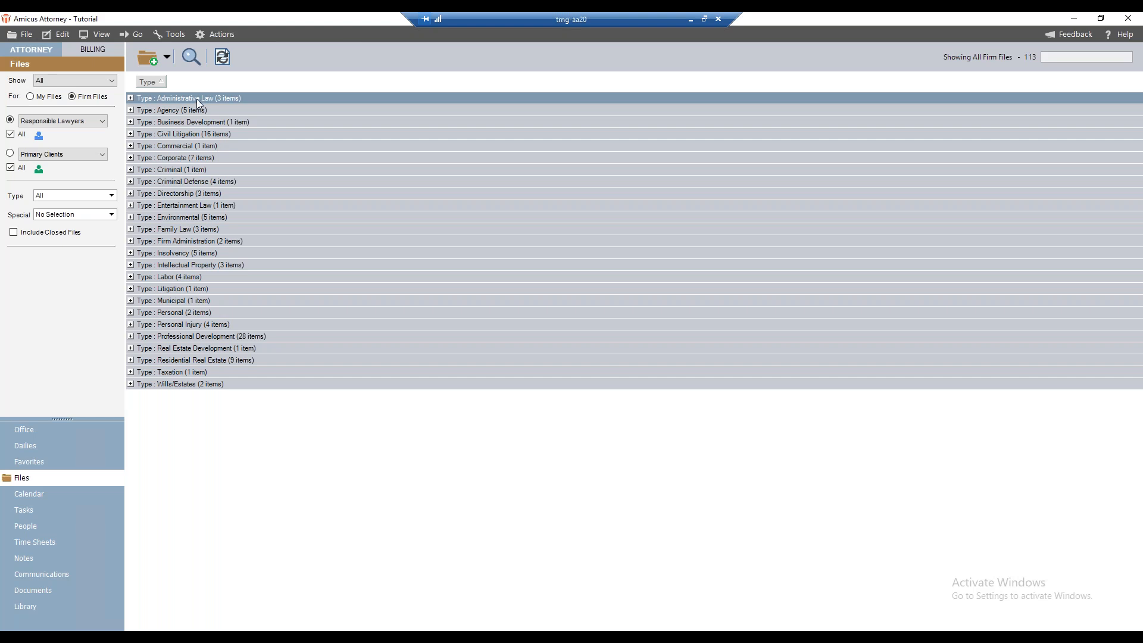
# Expand and collapse the Administrative Law, Civil Litigation, Entertainment Law and Family Law groups to view their files.
pyautogui.click(131, 98)
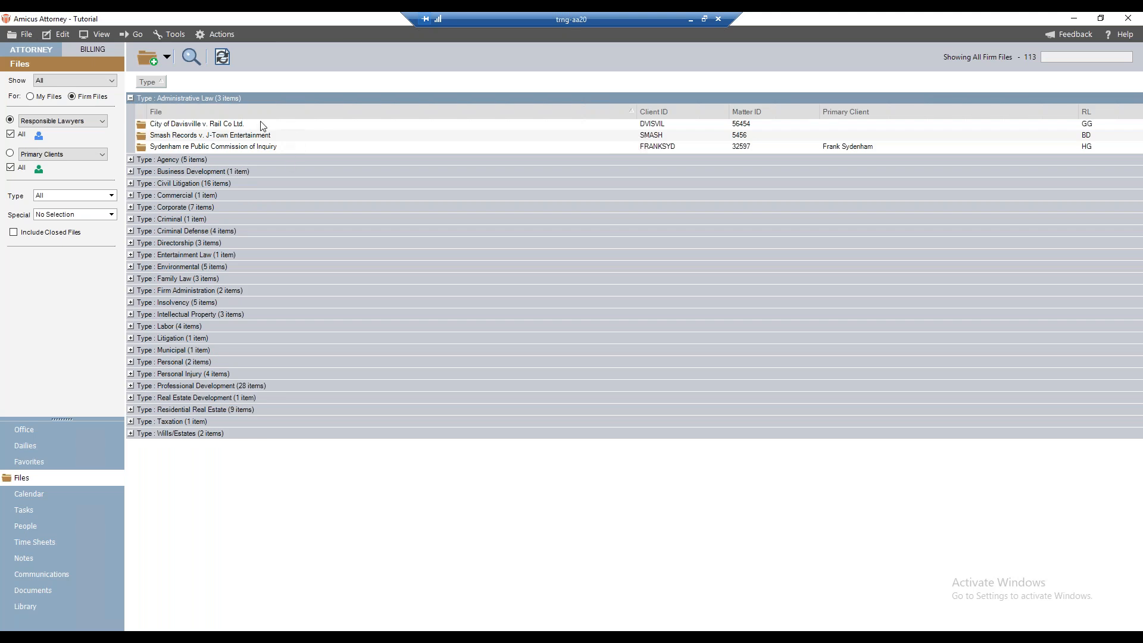
pyautogui.click(131, 98)
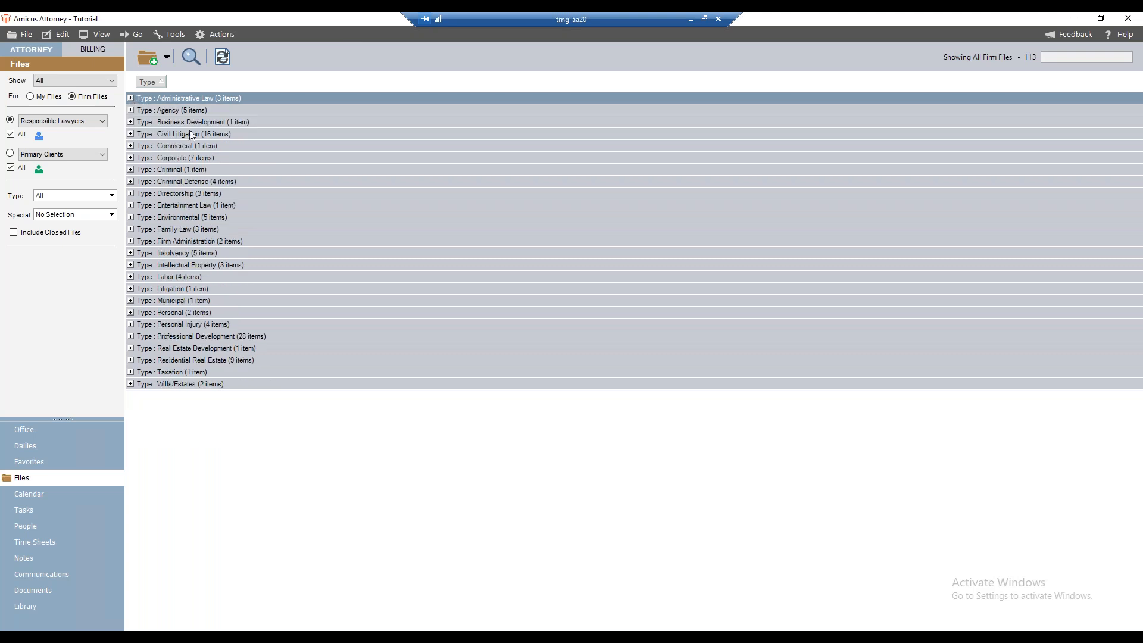
pyautogui.click(131, 134)
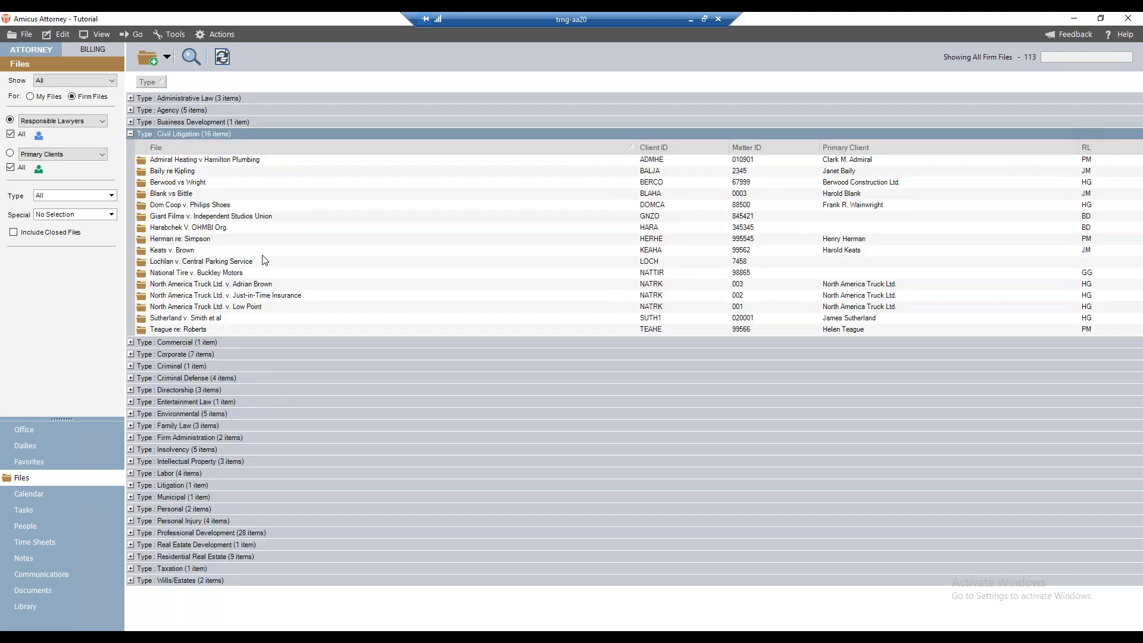
pyautogui.click(131, 134)
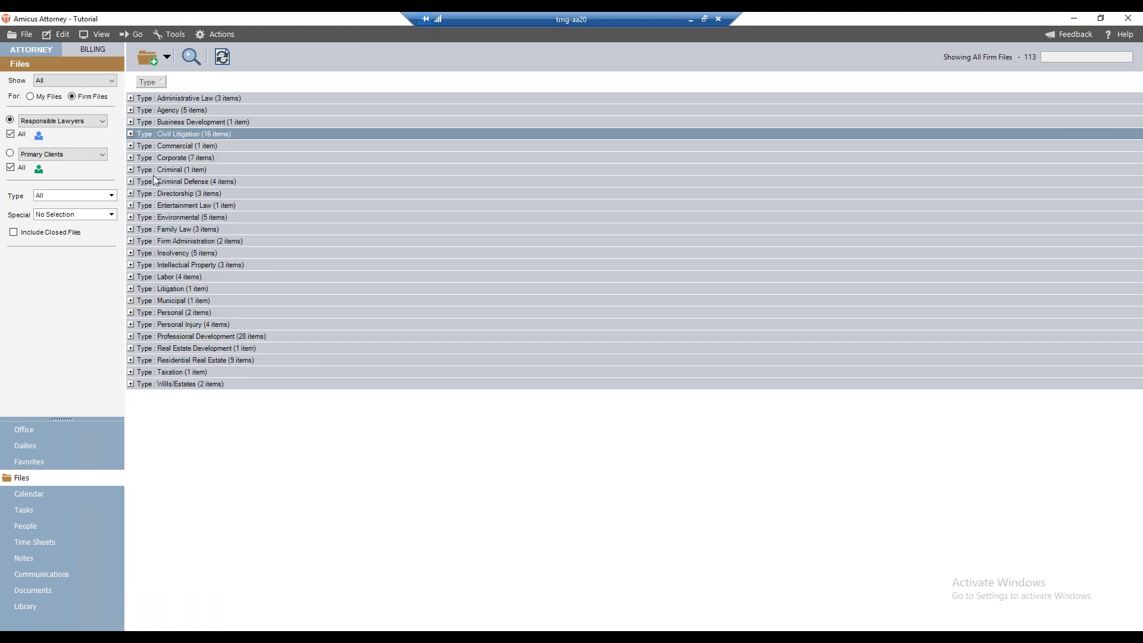
pyautogui.click(130, 206)
pyautogui.click(131, 205)
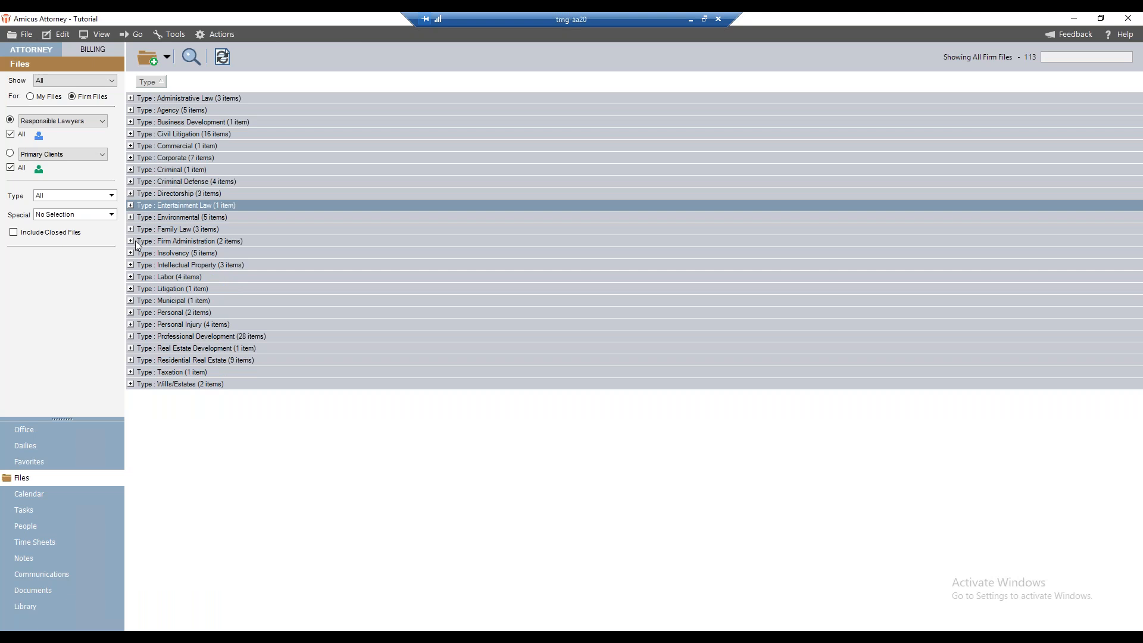
pyautogui.click(131, 230)
pyautogui.click(131, 230)
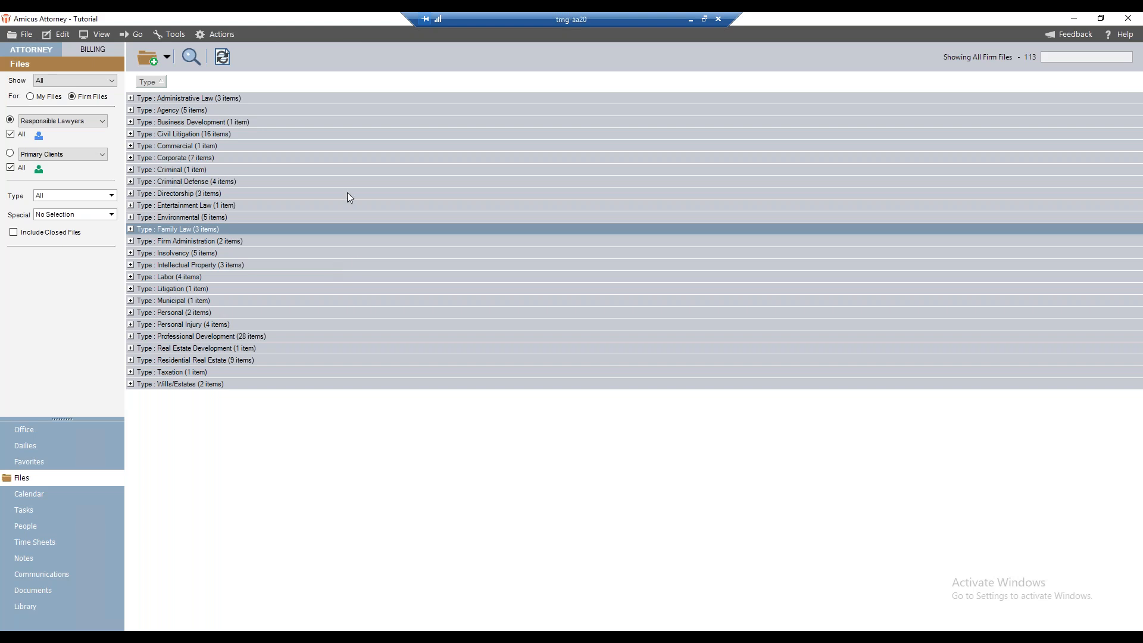
# Turn off Show Group By while keeping the files grouped by Type.
pyautogui.rightClick(160, 86)
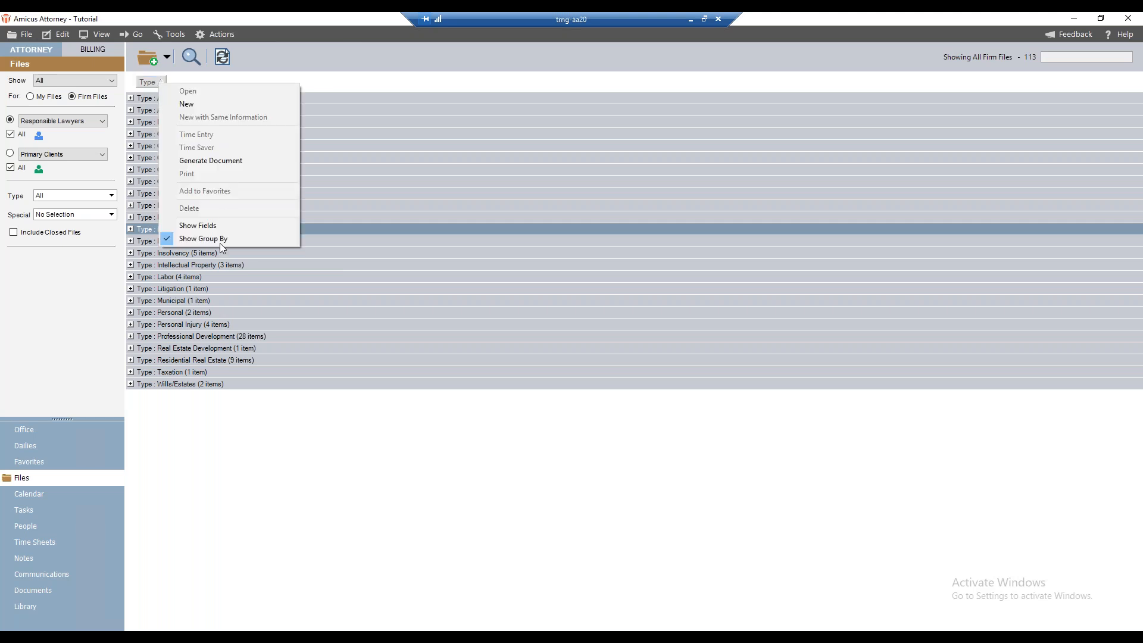
pyautogui.click(214, 235)
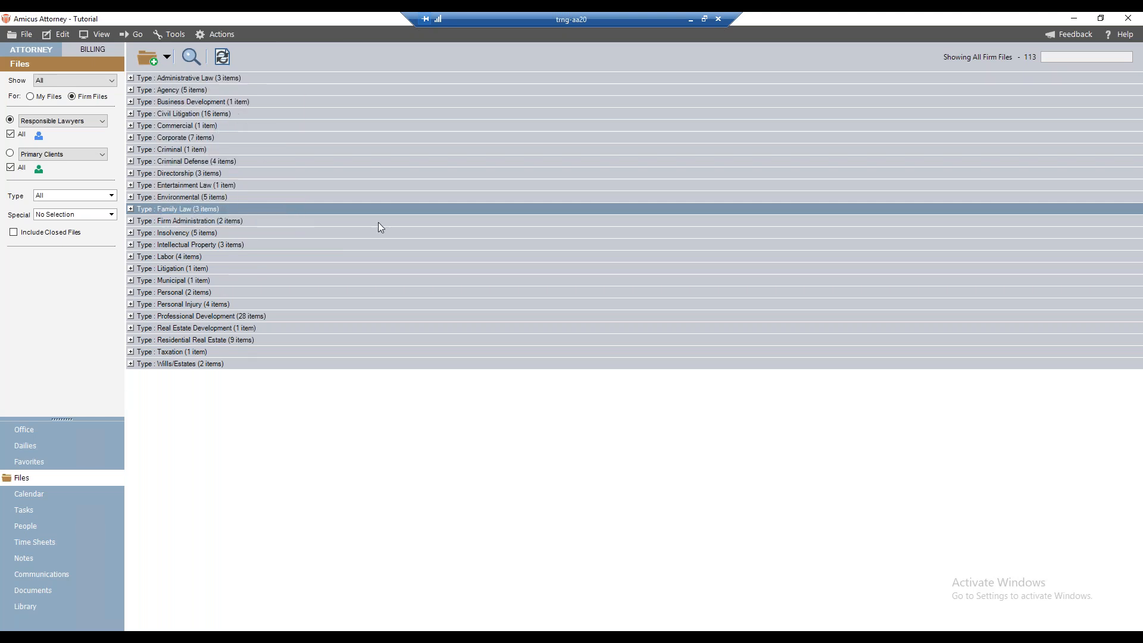
# View the Office page, the grouped Attorney files and the Billing Files list, and return to the Attorney files.
pyautogui.click(23, 431)
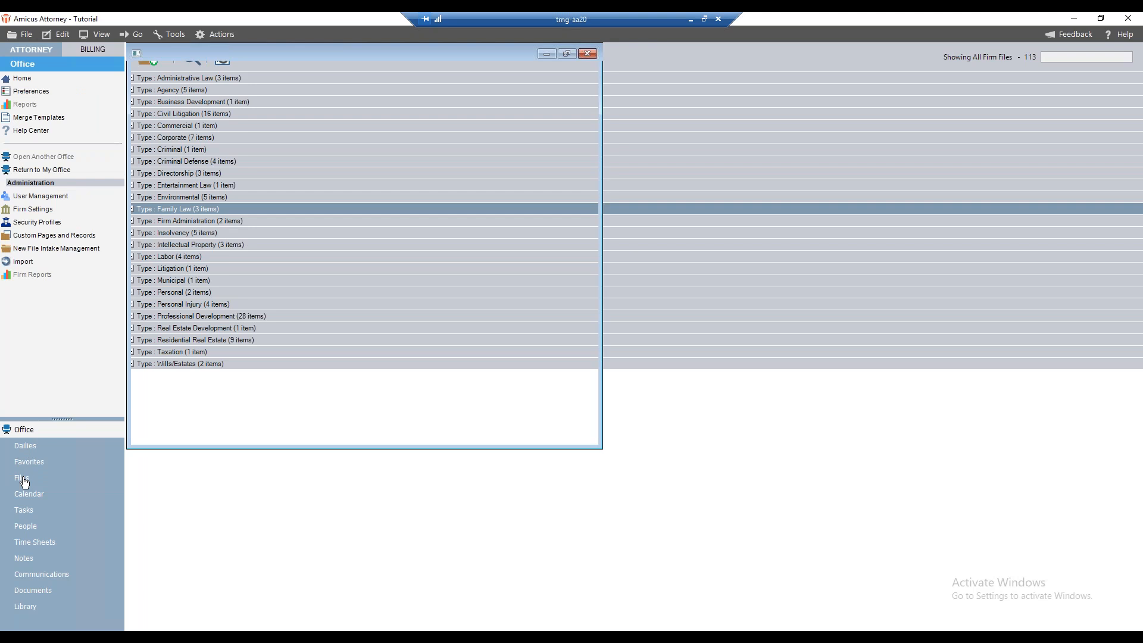
pyautogui.click(22, 479)
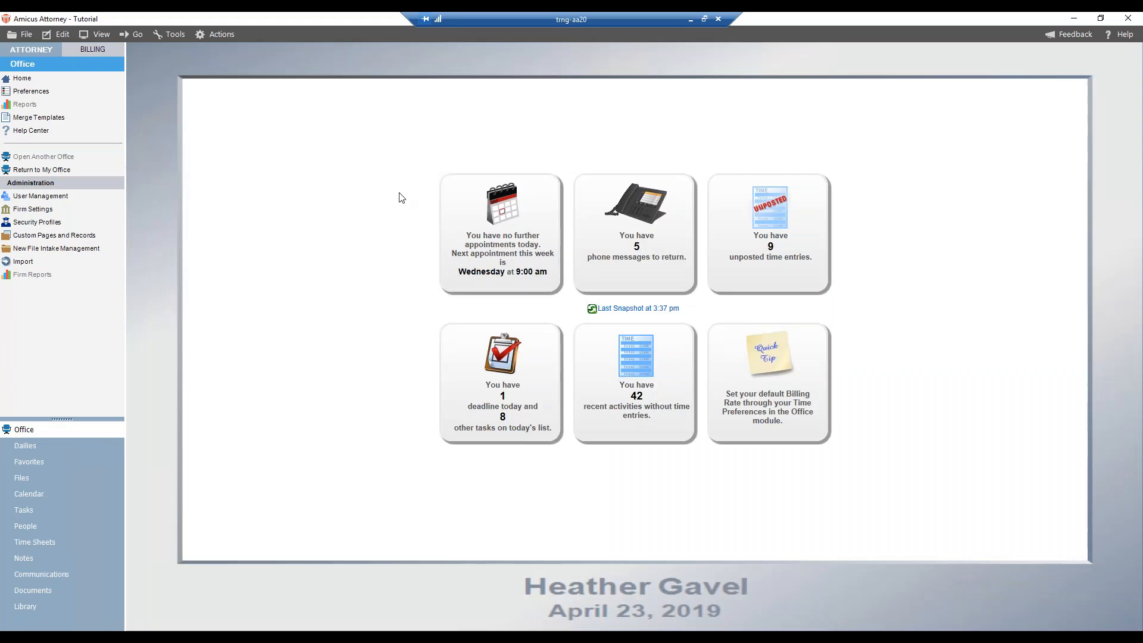
pyautogui.click(26, 480)
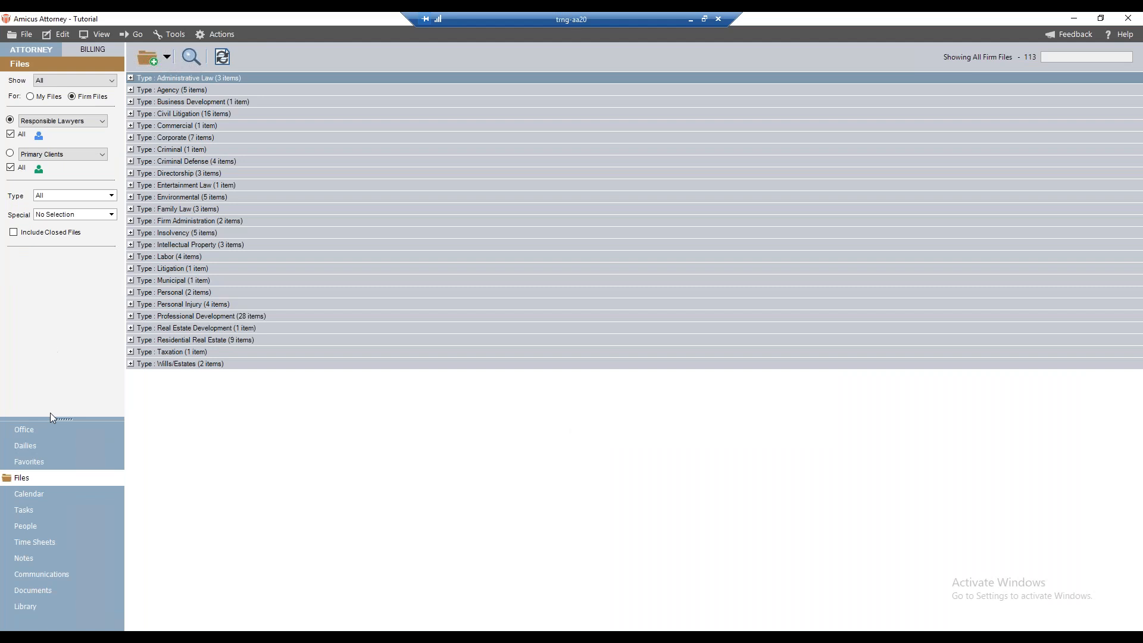
pyautogui.click(71, 54)
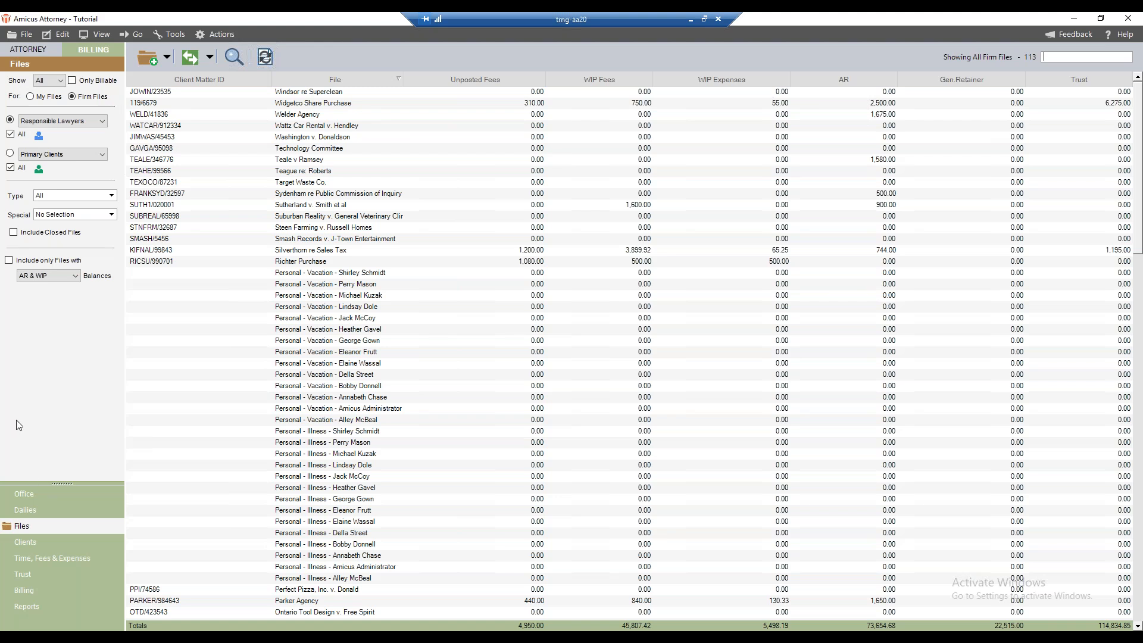
pyautogui.click(13, 52)
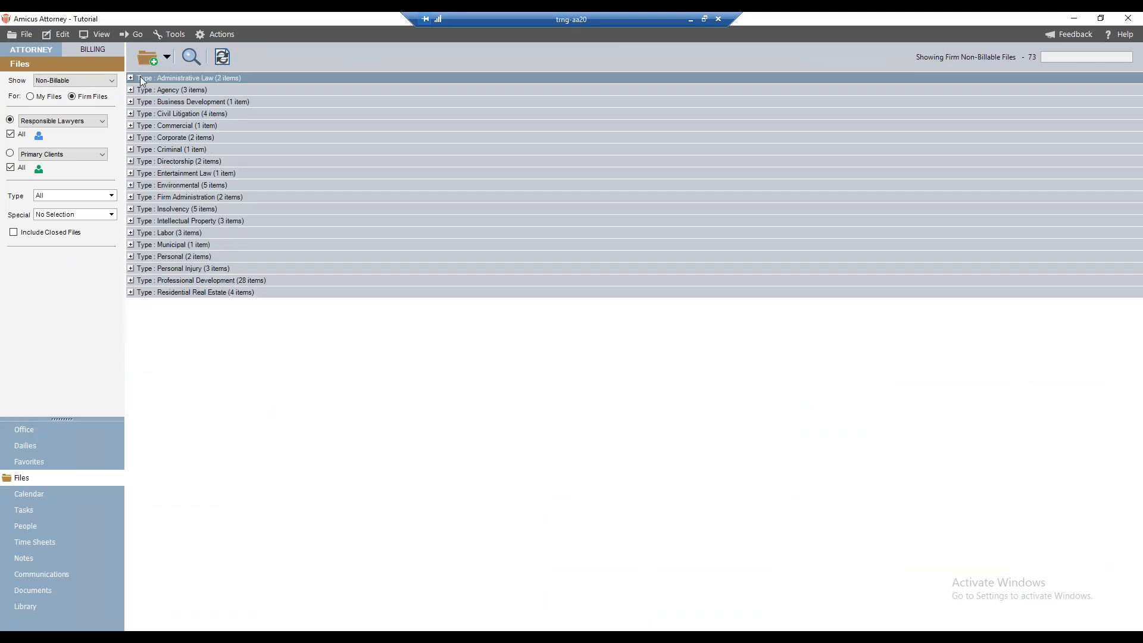
pyautogui.rightClick(199, 76)
pyautogui.click(252, 220)
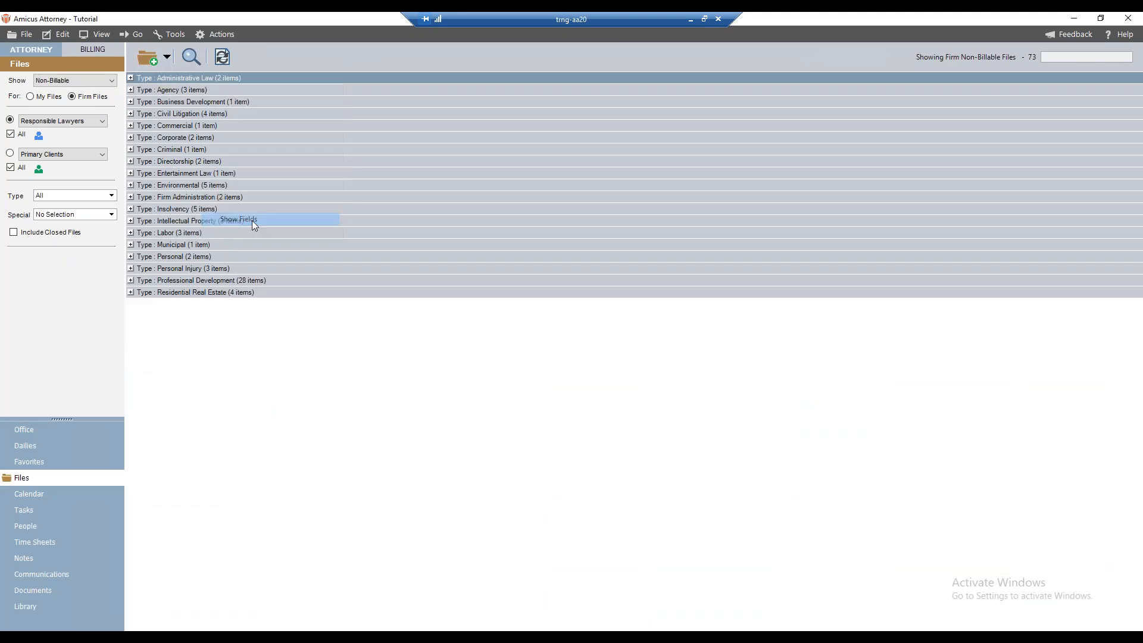
pyautogui.click(501, 378)
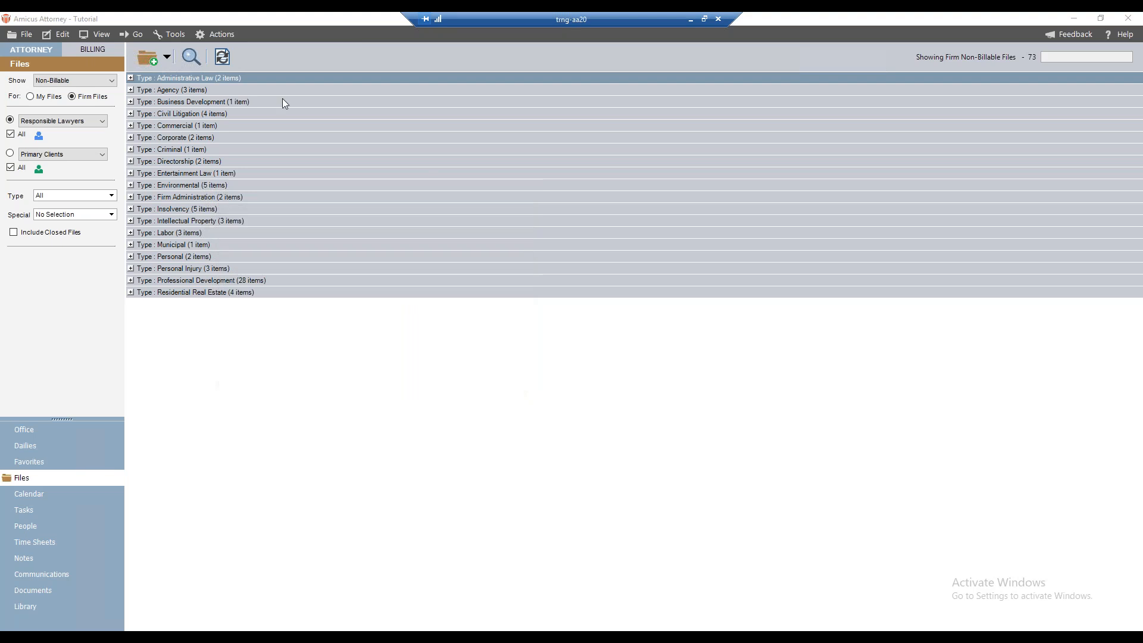
# Remove the Type grouping from the non-billable firm files using the Group By area, and hide that area again.
pyautogui.rightClick(269, 80)
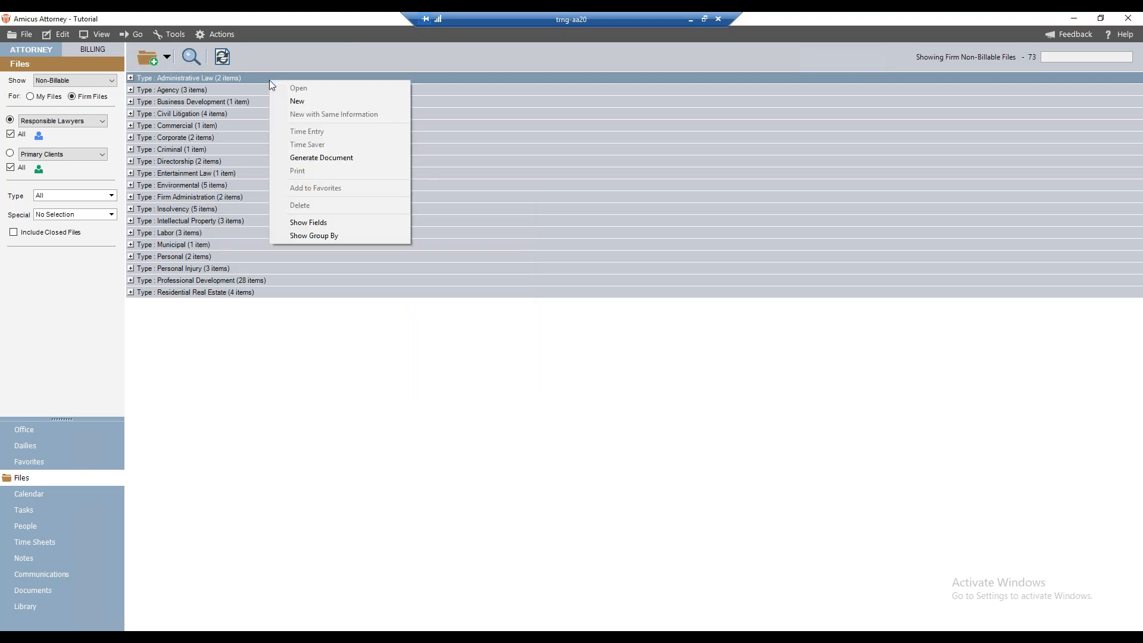
pyautogui.click(323, 234)
pyautogui.moveTo(147, 82); pyautogui.dragTo(296, 98)
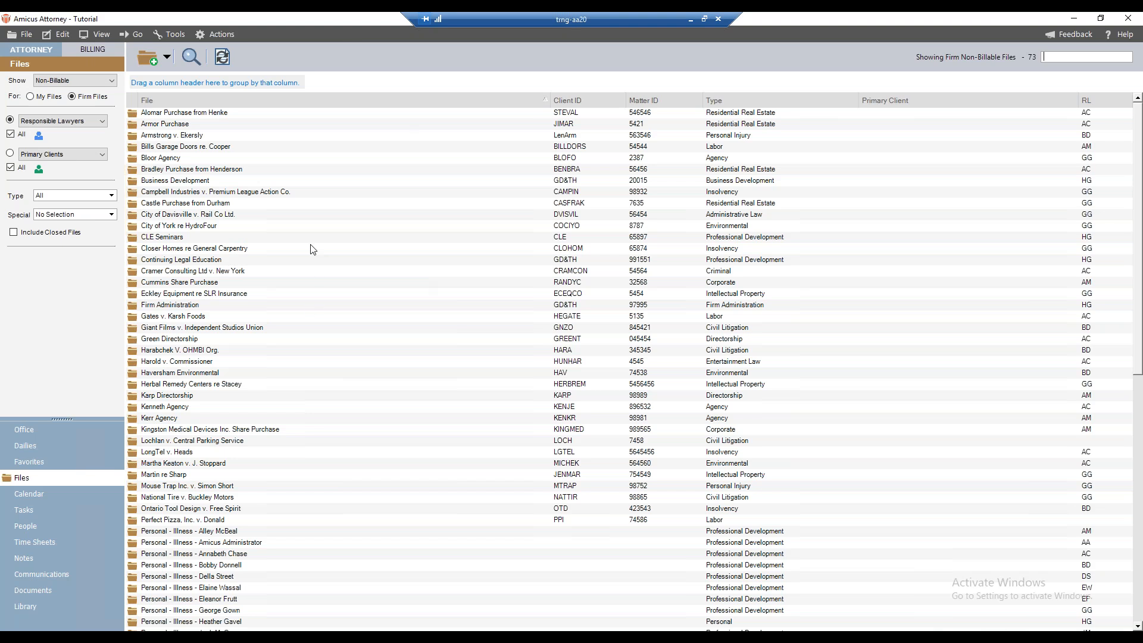
pyautogui.rightClick(405, 97)
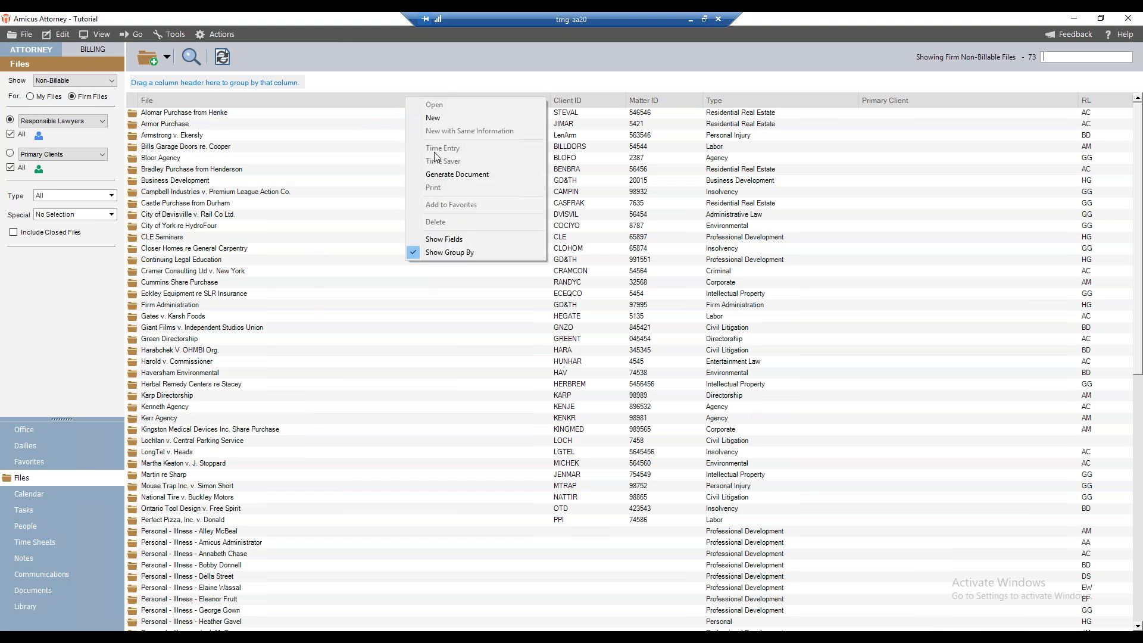
pyautogui.click(443, 254)
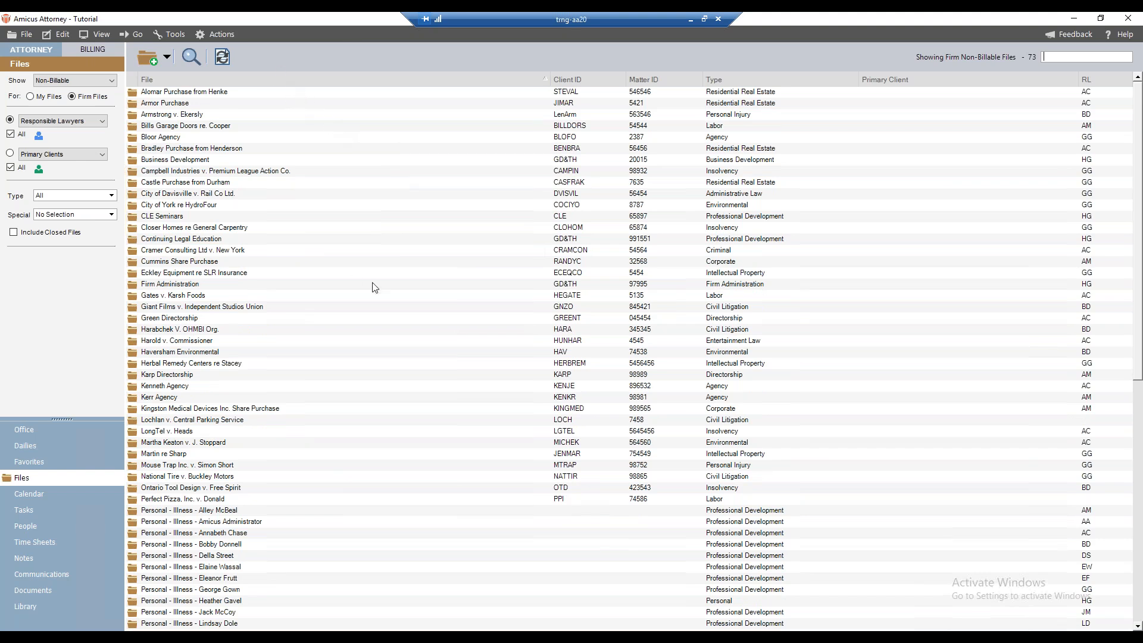
# Sort the files by File in ascending order, and set the list to show All of My Files.
pyautogui.click(341, 83)
pyautogui.click(340, 83)
pyautogui.click(83, 80)
pyautogui.click(68, 95)
pyautogui.click(30, 97)
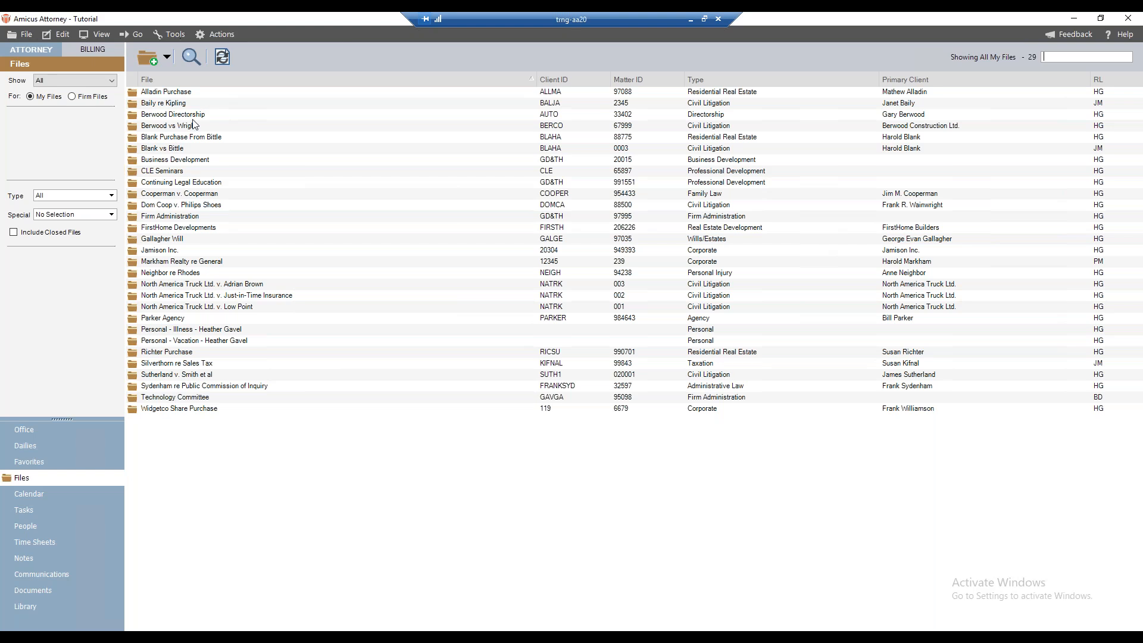
# Generate a File Chronology (Word) document from the File Reports templates for the second file in the list.
pyautogui.click(183, 103)
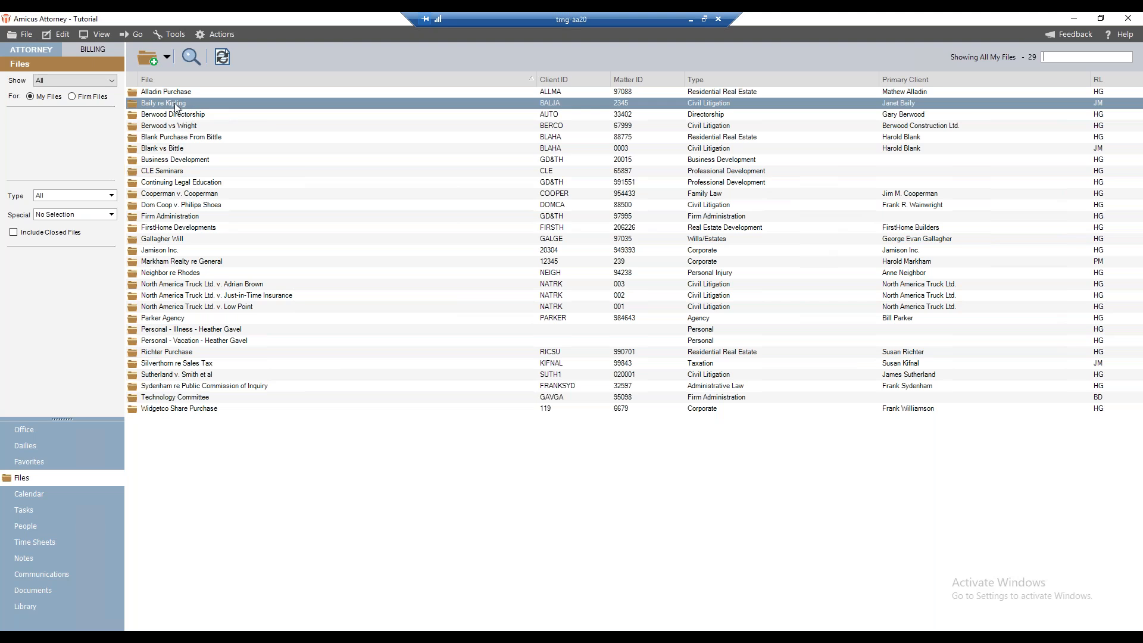
pyautogui.click(220, 62)
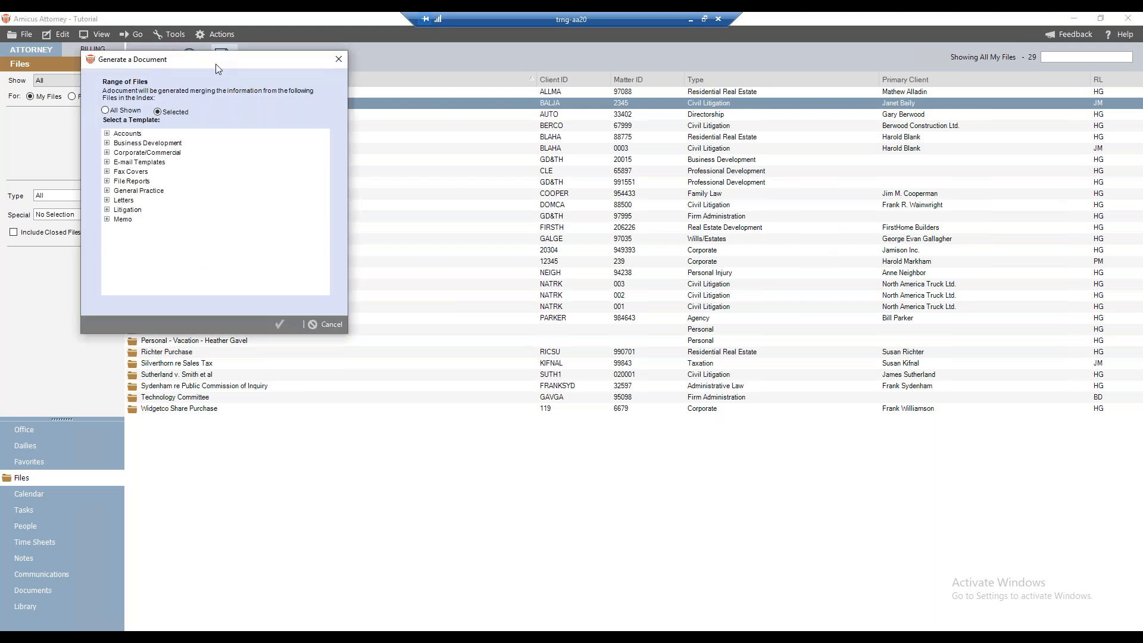
pyautogui.click(107, 182)
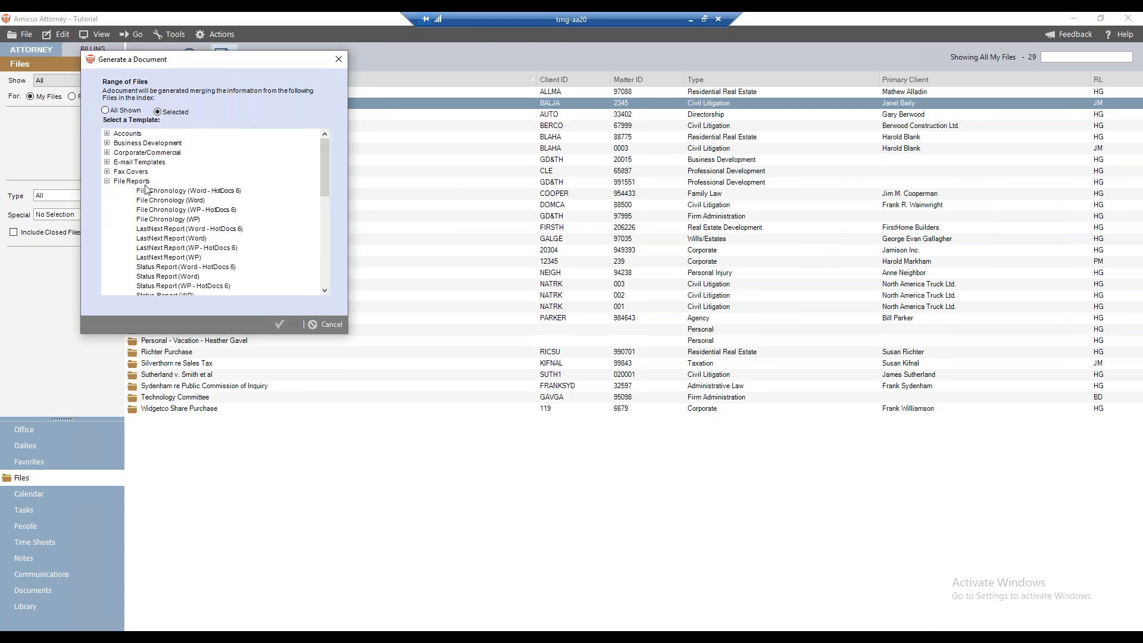
pyautogui.scroll(-3, 200, 190)
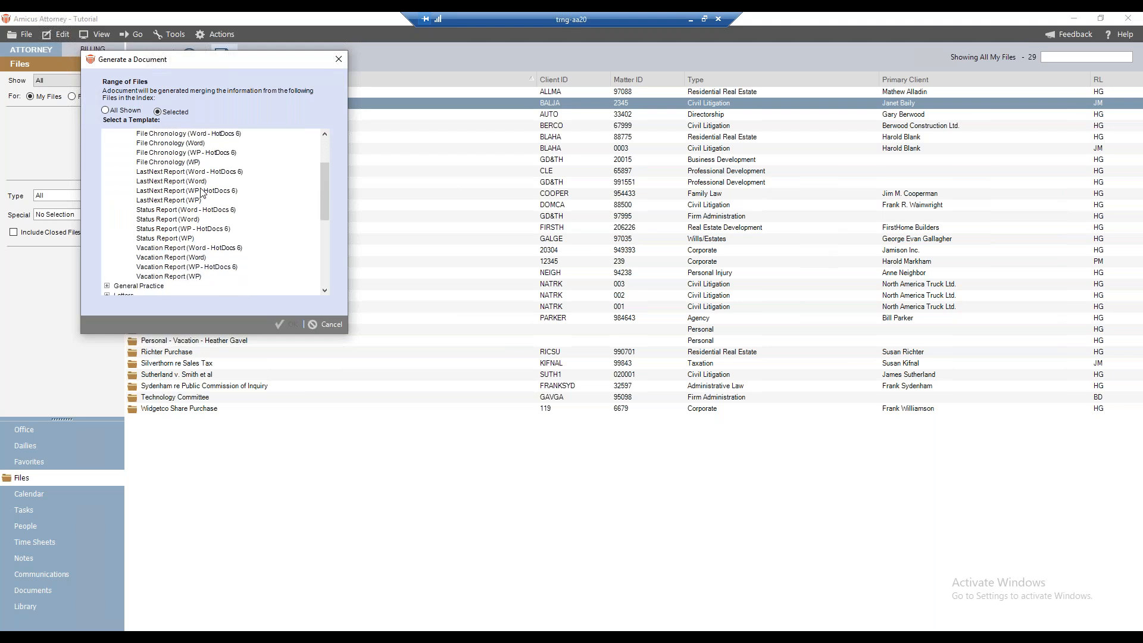
pyautogui.scroll(2, 201, 191)
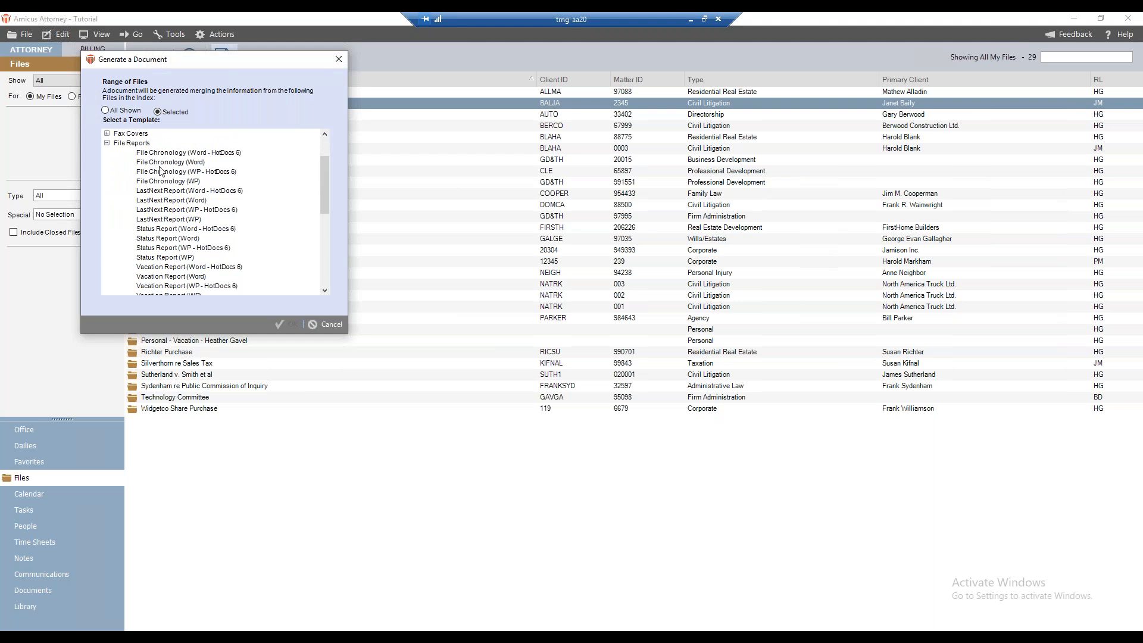
pyautogui.click(161, 164)
pyautogui.click(289, 326)
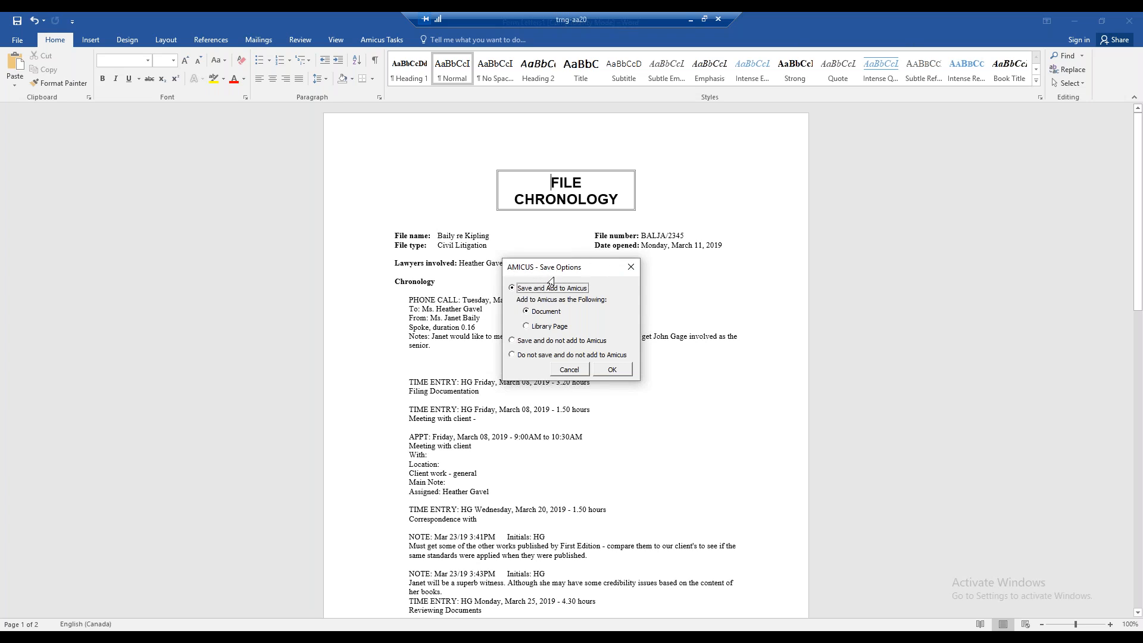
# Move the Save Options dialog clear of the page and read the File Chronology report through to its last page.
pyautogui.moveTo(570, 267); pyautogui.dragTo(1016, 153)
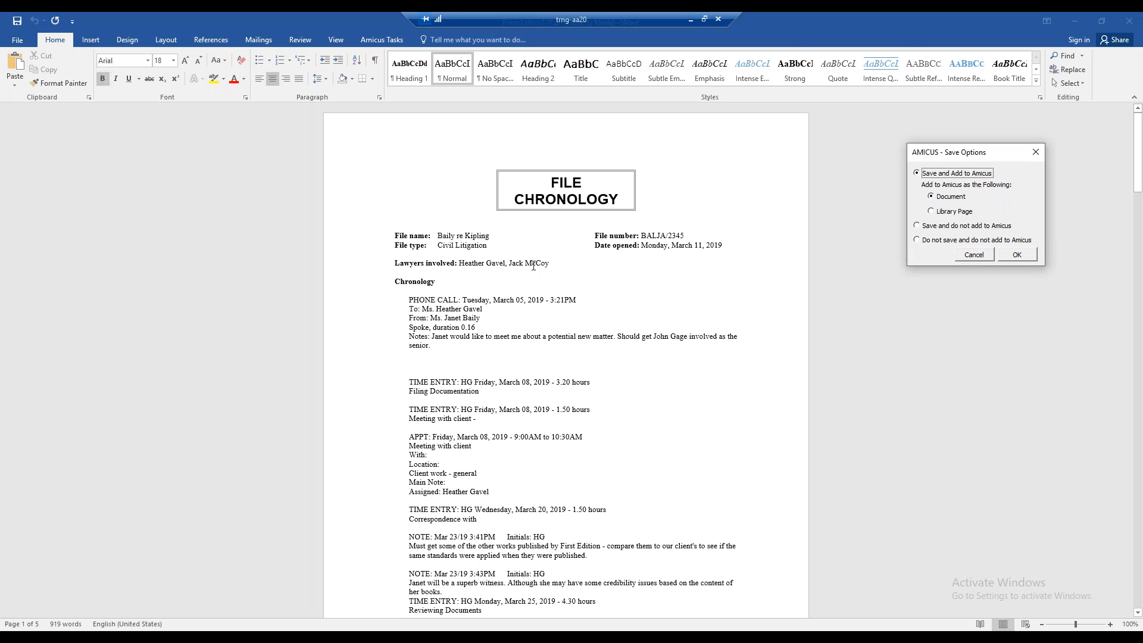
pyautogui.scroll(-4, 435, 291)
pyautogui.scroll(-12, 435, 290)
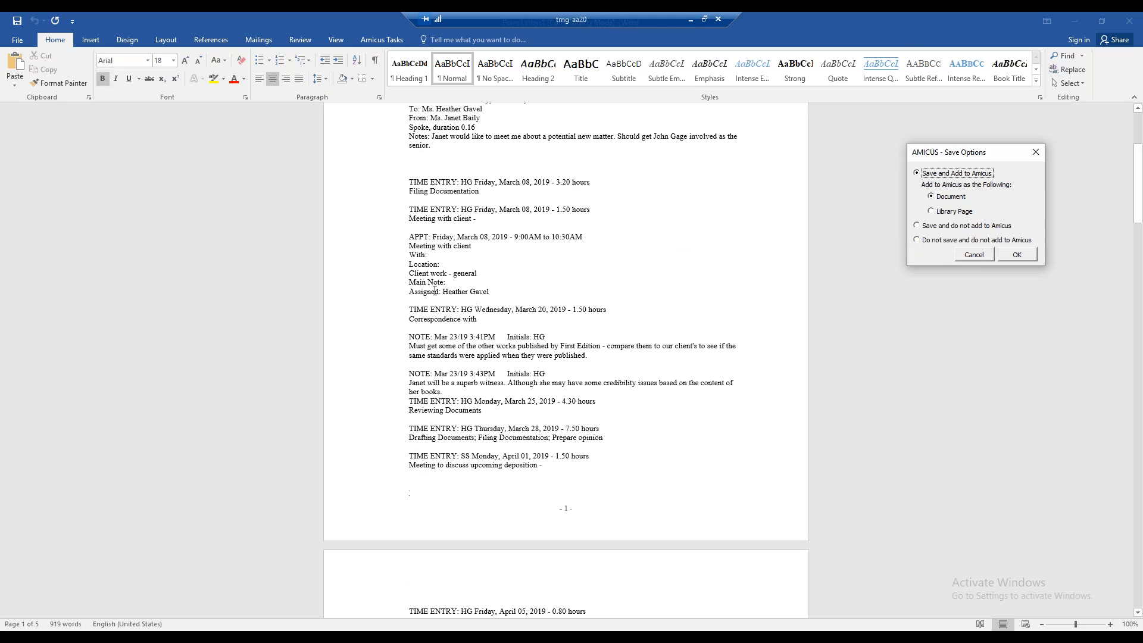
pyautogui.scroll(-7, 435, 291)
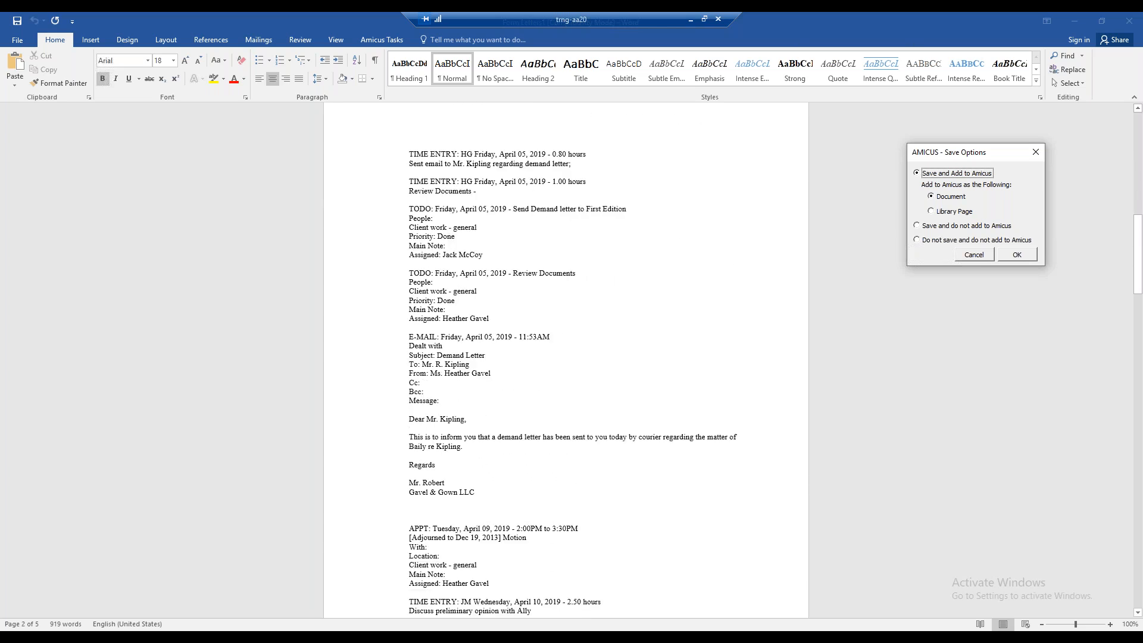
pyautogui.scroll(-2, 435, 290)
pyautogui.scroll(-3, 435, 291)
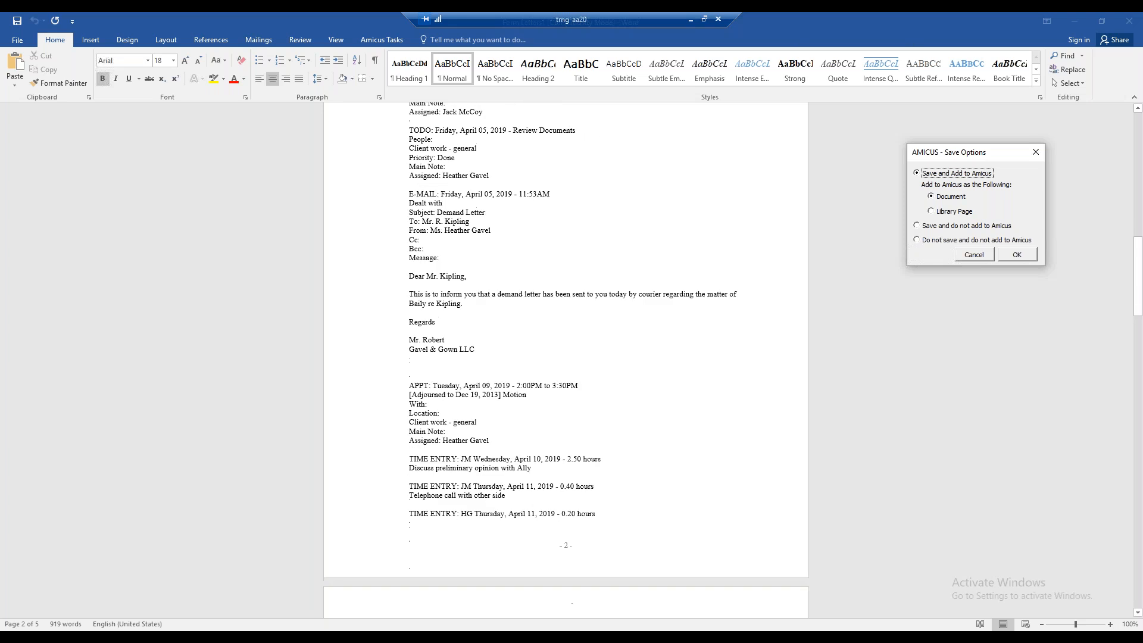
pyautogui.scroll(-6, 566, 361)
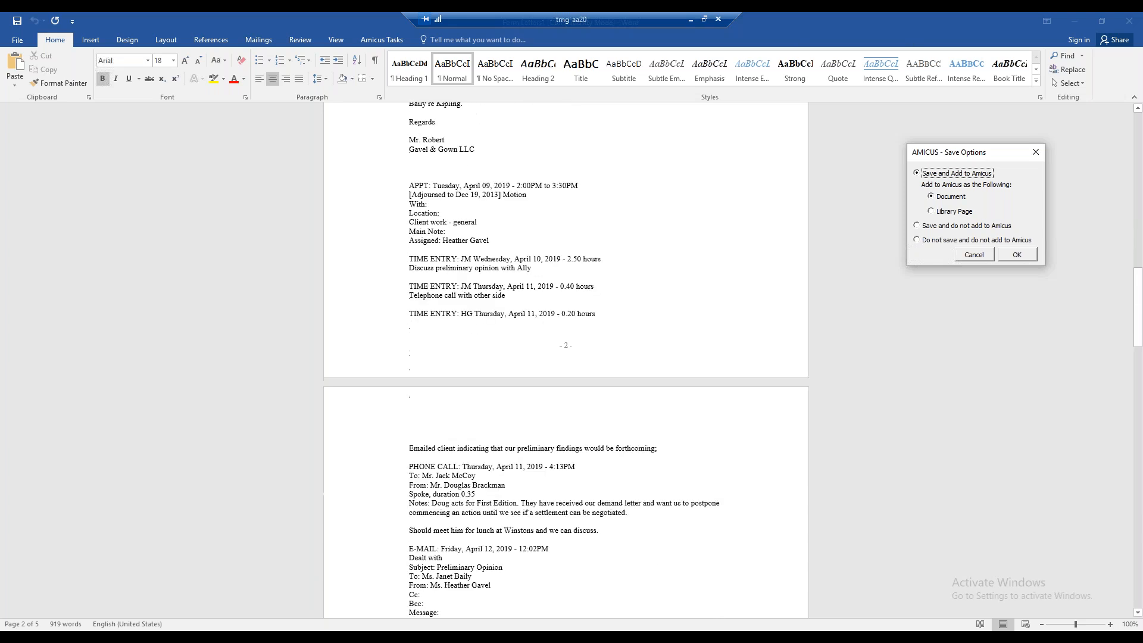
pyautogui.scroll(20, 565, 361)
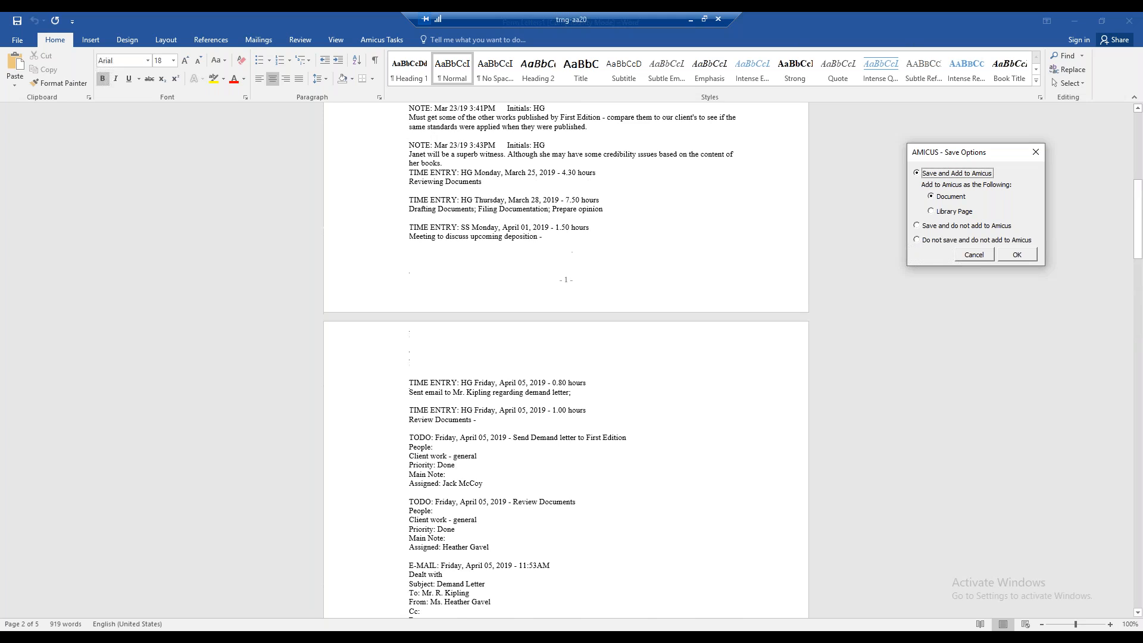
pyautogui.scroll(9, 566, 360)
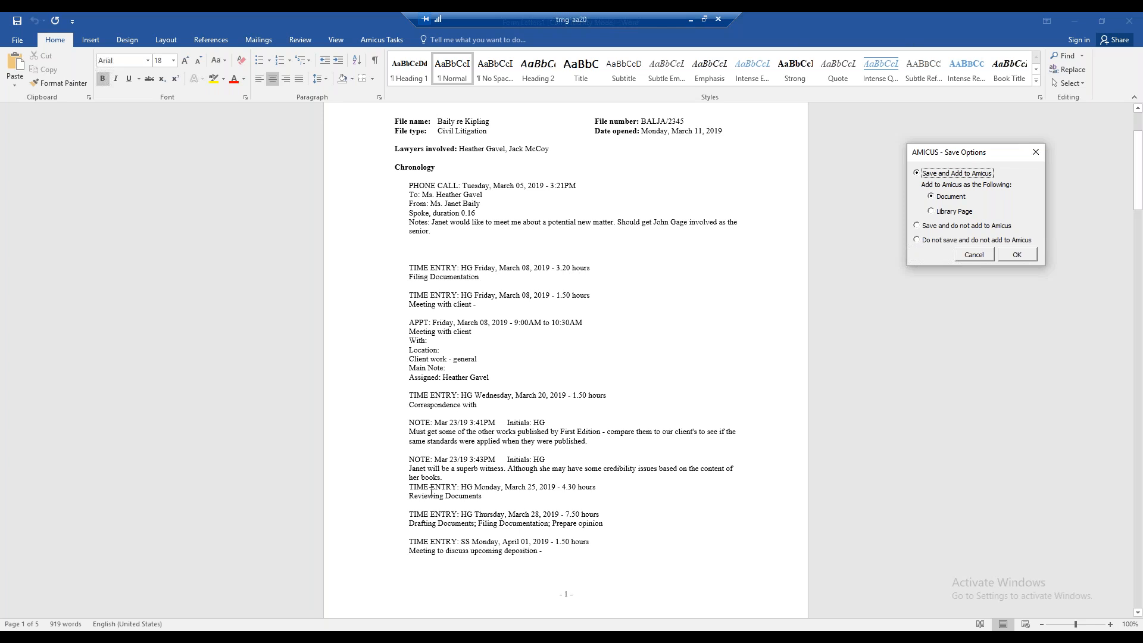
pyautogui.scroll(-5, 484, 473)
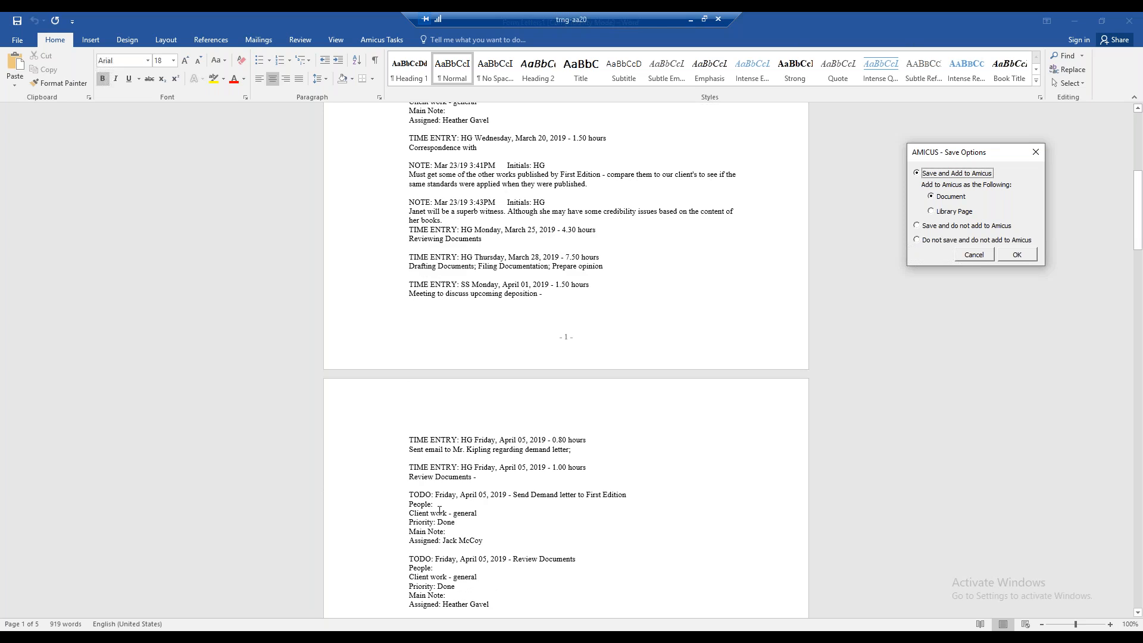
pyautogui.scroll(-4, 439, 510)
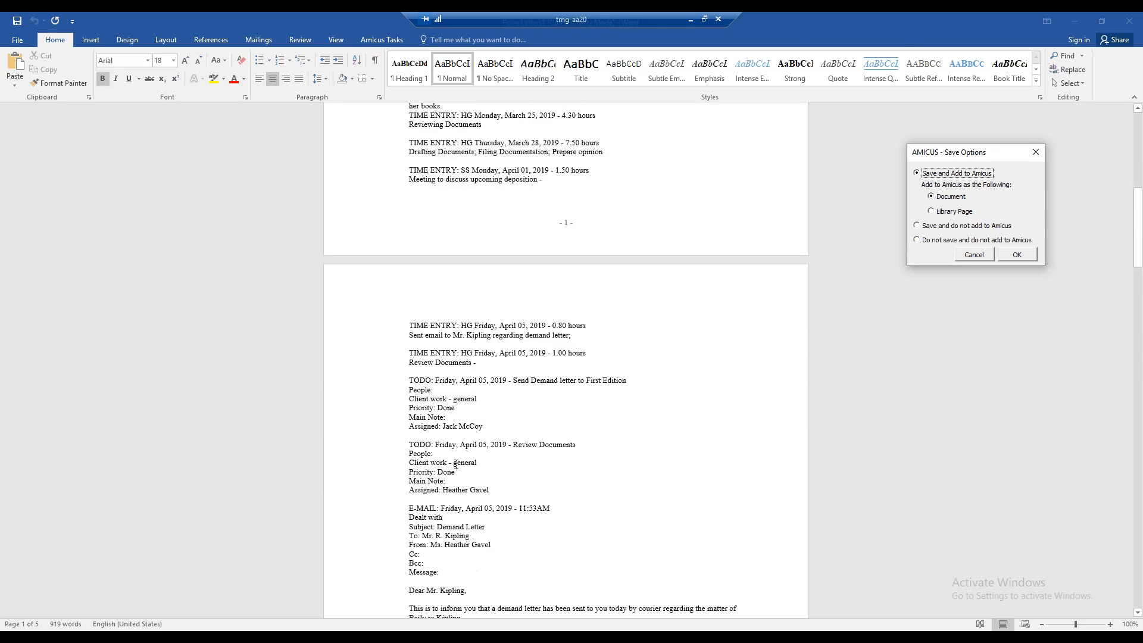
pyautogui.scroll(-2, 470, 479)
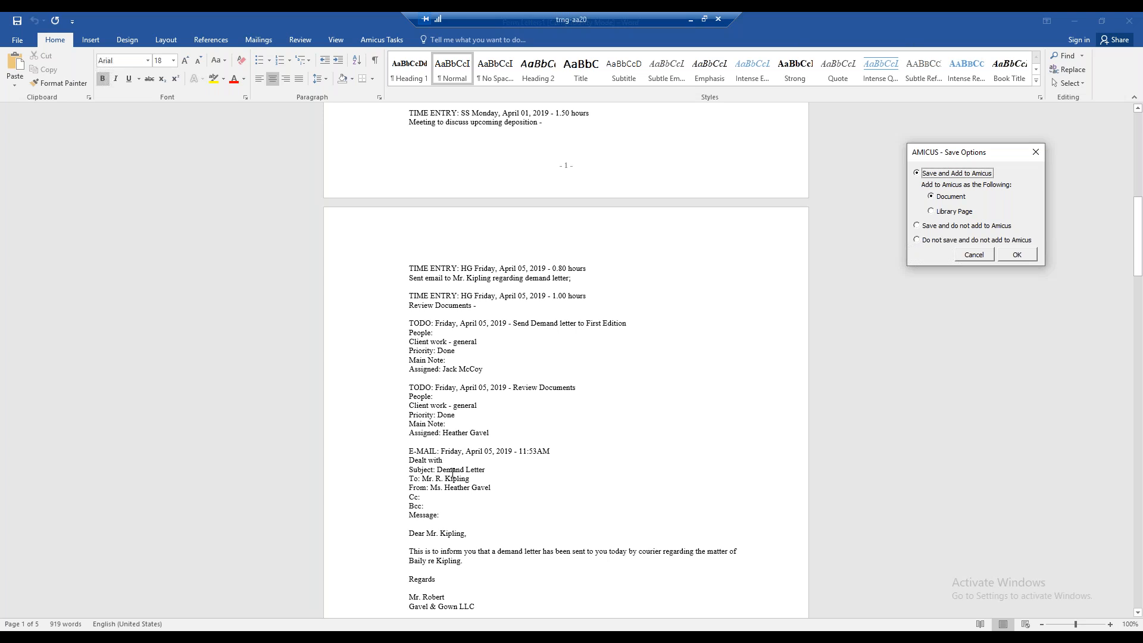
pyautogui.scroll(-10, 453, 473)
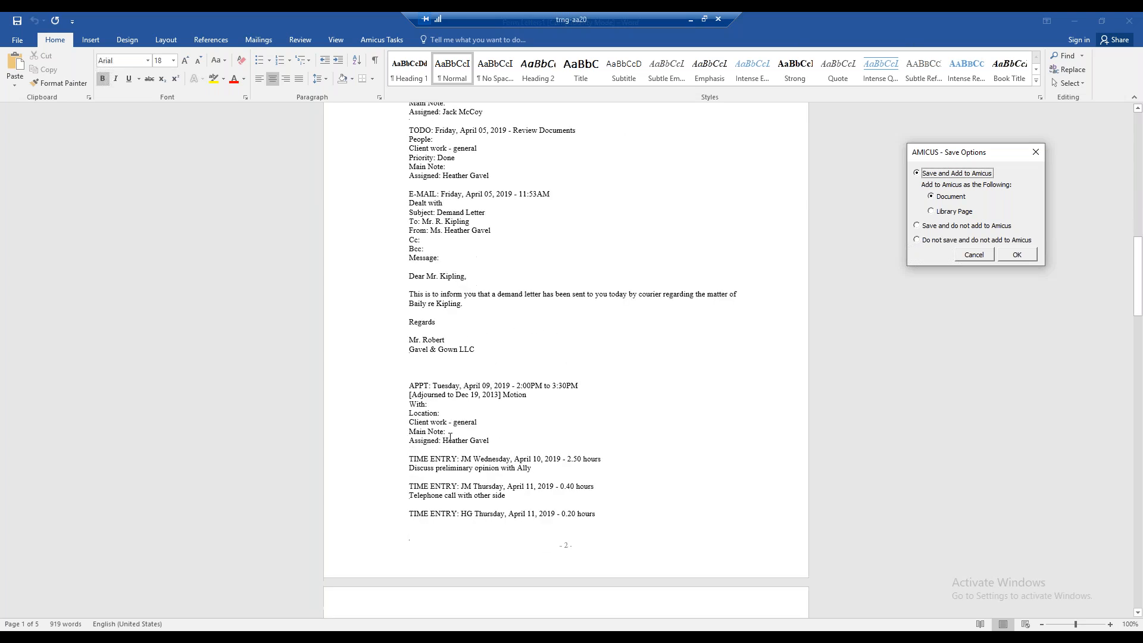
pyautogui.scroll(-13, 451, 439)
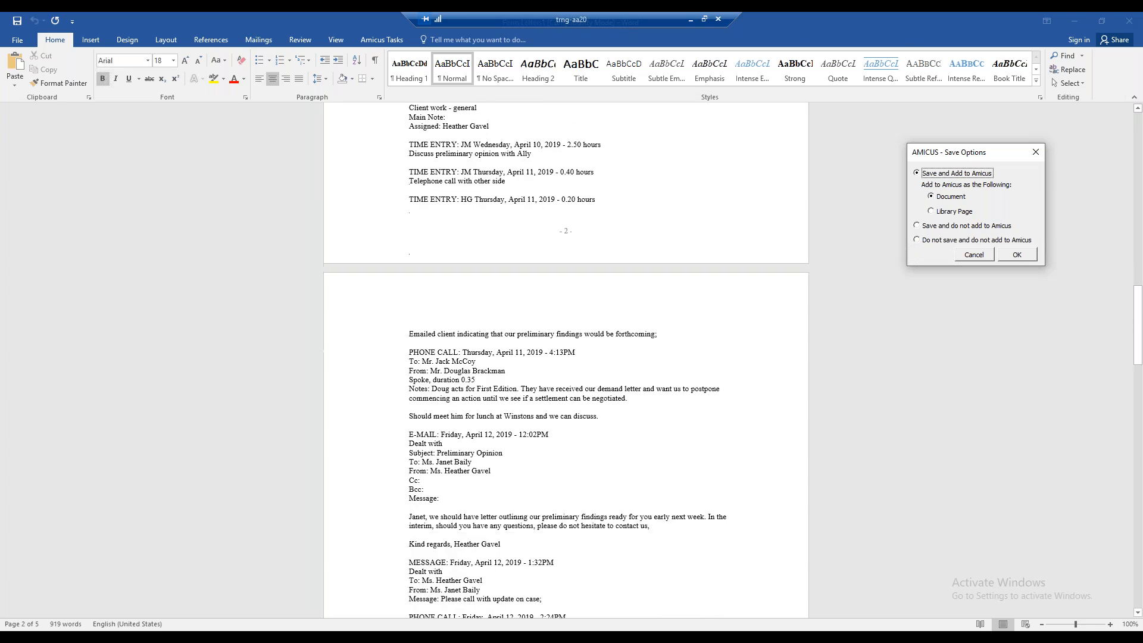
pyautogui.scroll(-6, 566, 360)
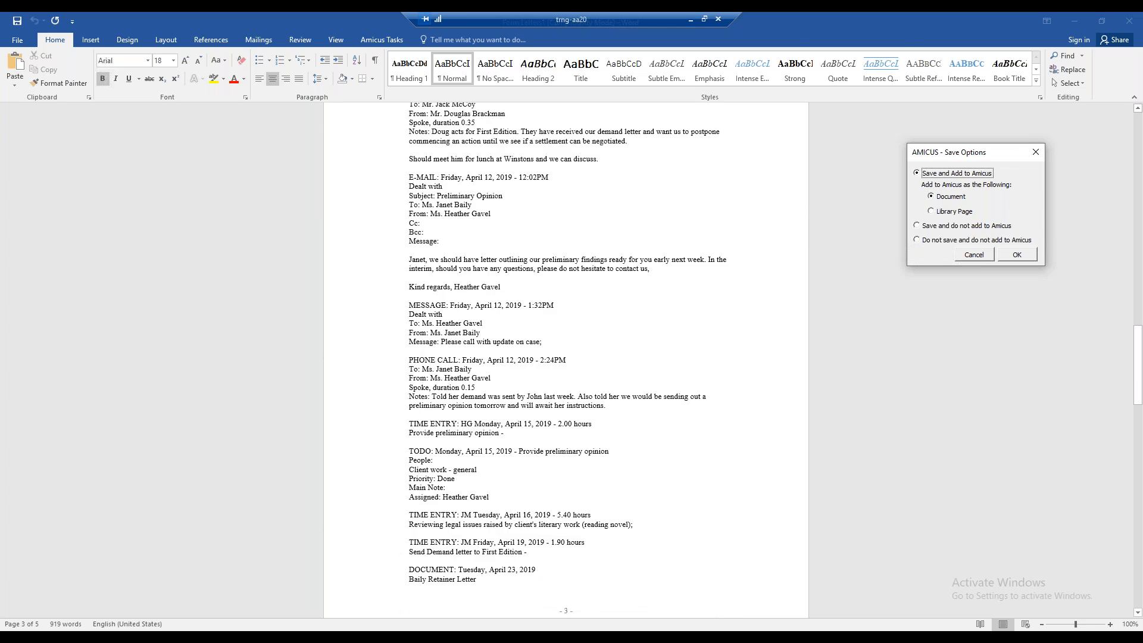
pyautogui.scroll(-6, 566, 360)
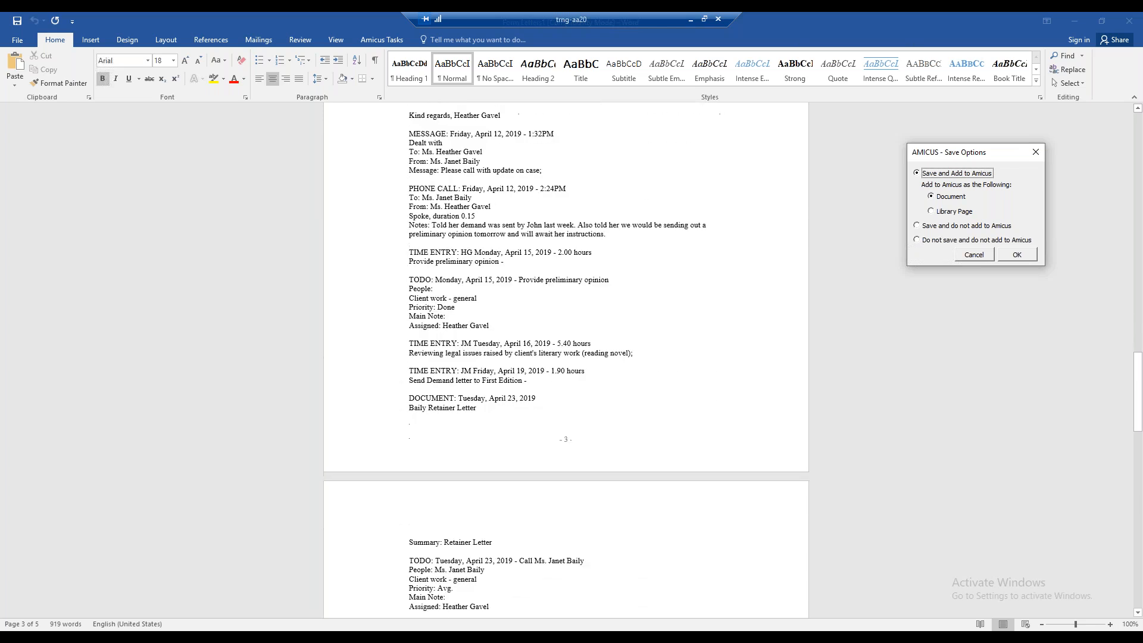
pyautogui.scroll(-7, 565, 360)
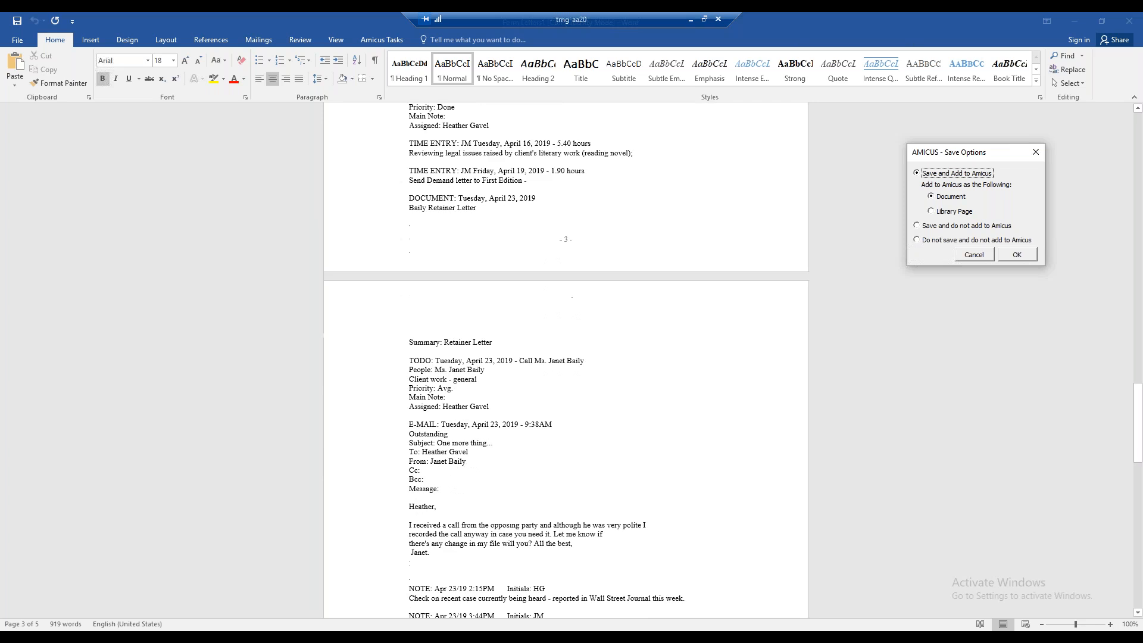
pyautogui.scroll(-13, 566, 361)
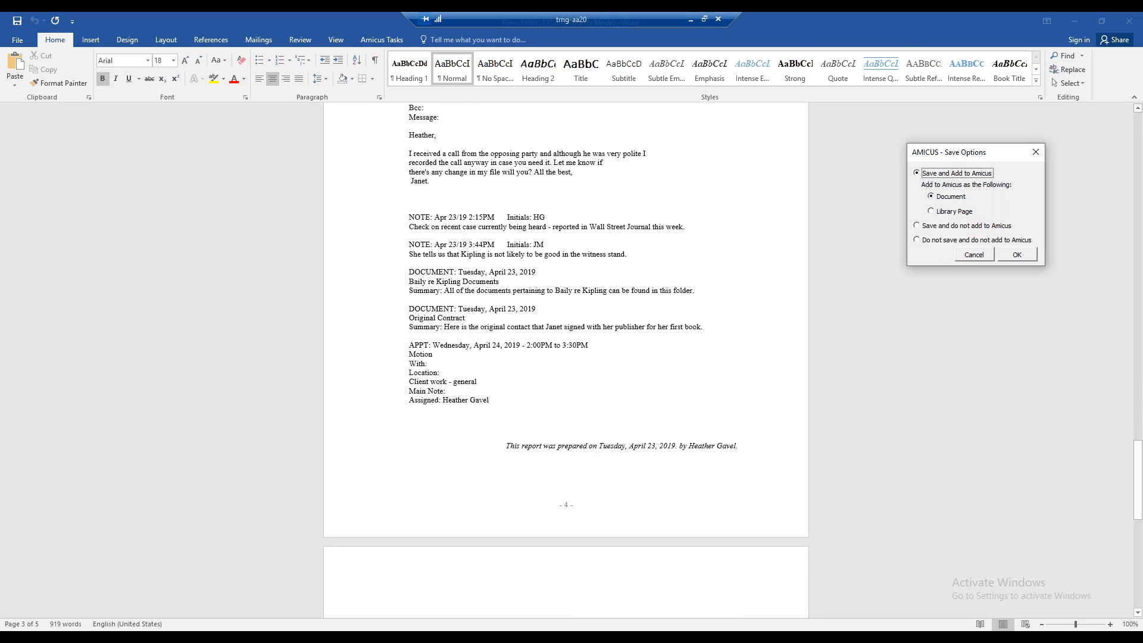
pyautogui.scroll(-13, 839, 250)
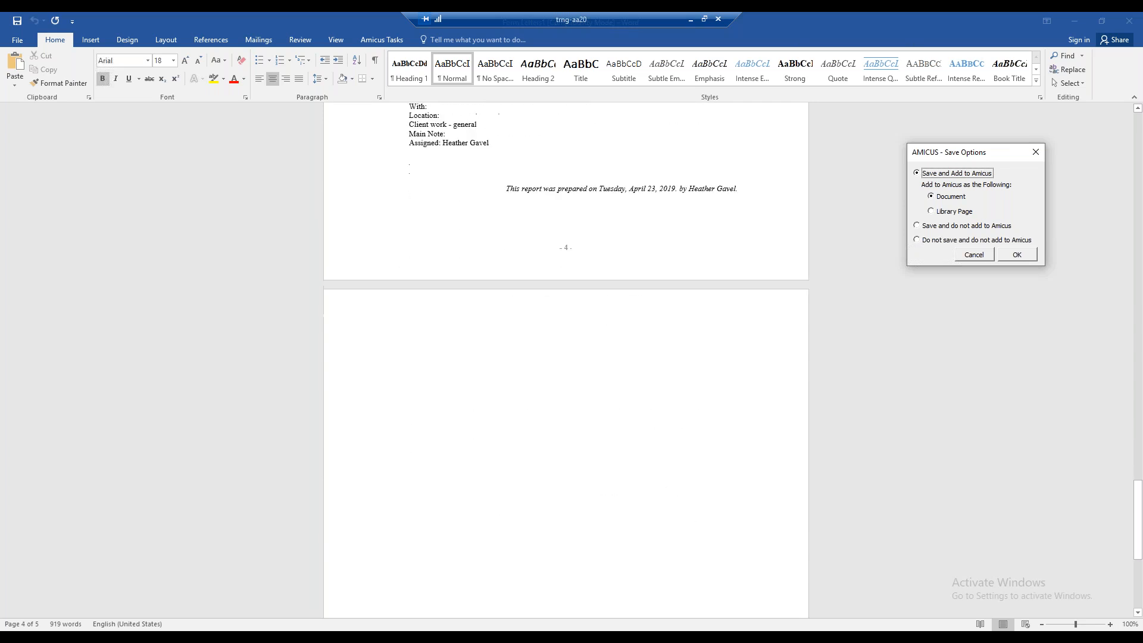
# Cancel the Amicus save options and close the File Chronology report without saving it.
pyautogui.click(973, 254)
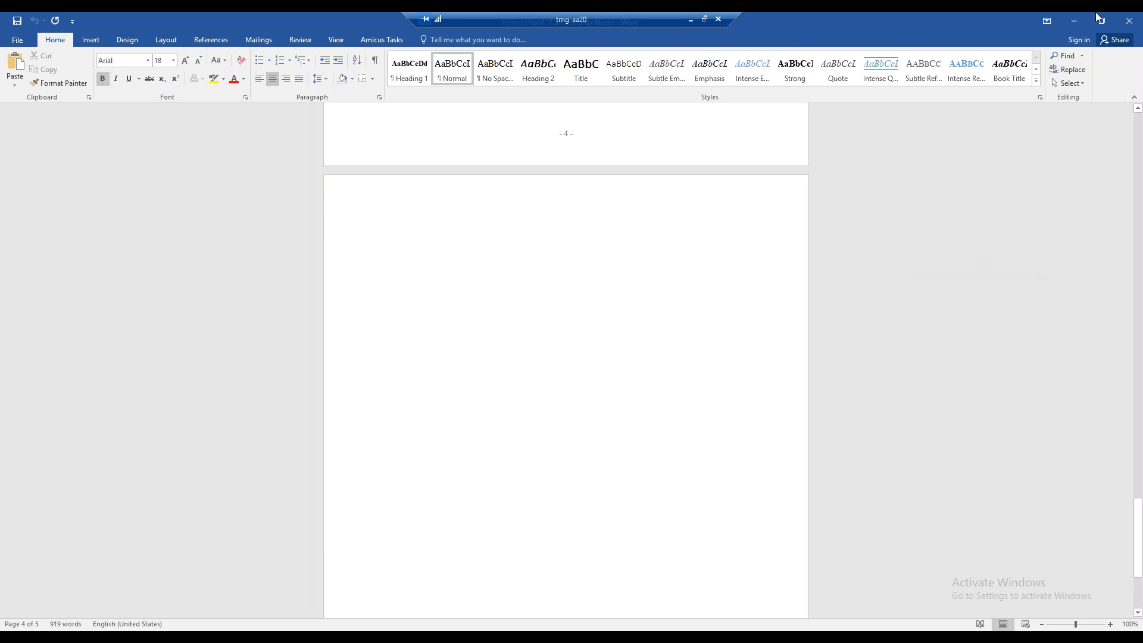
pyautogui.click(1130, 21)
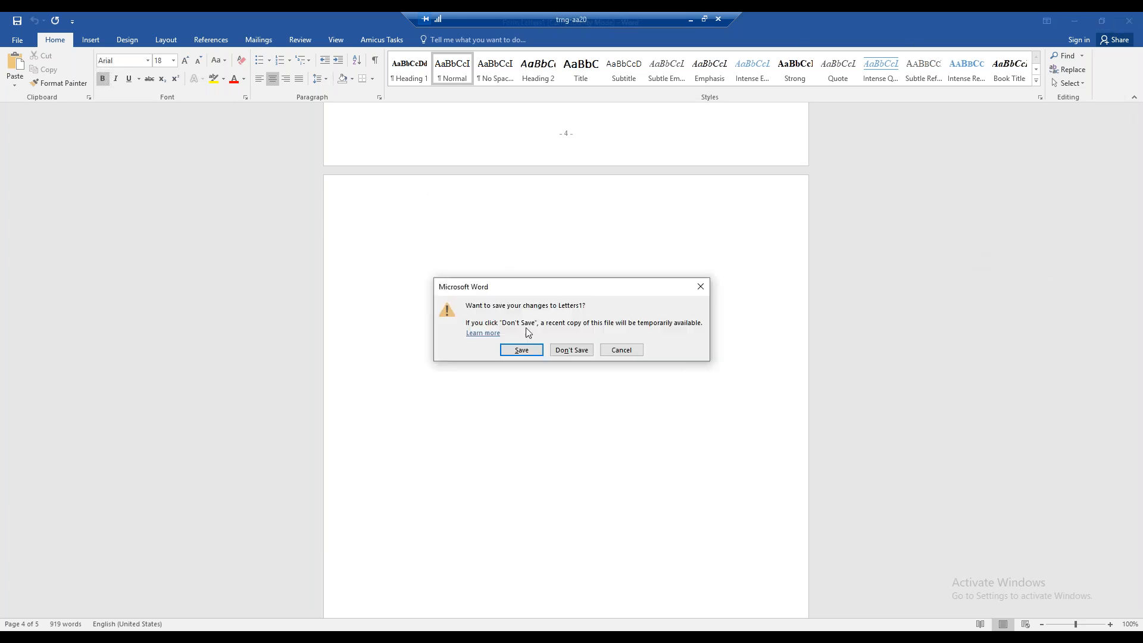
pyautogui.click(567, 350)
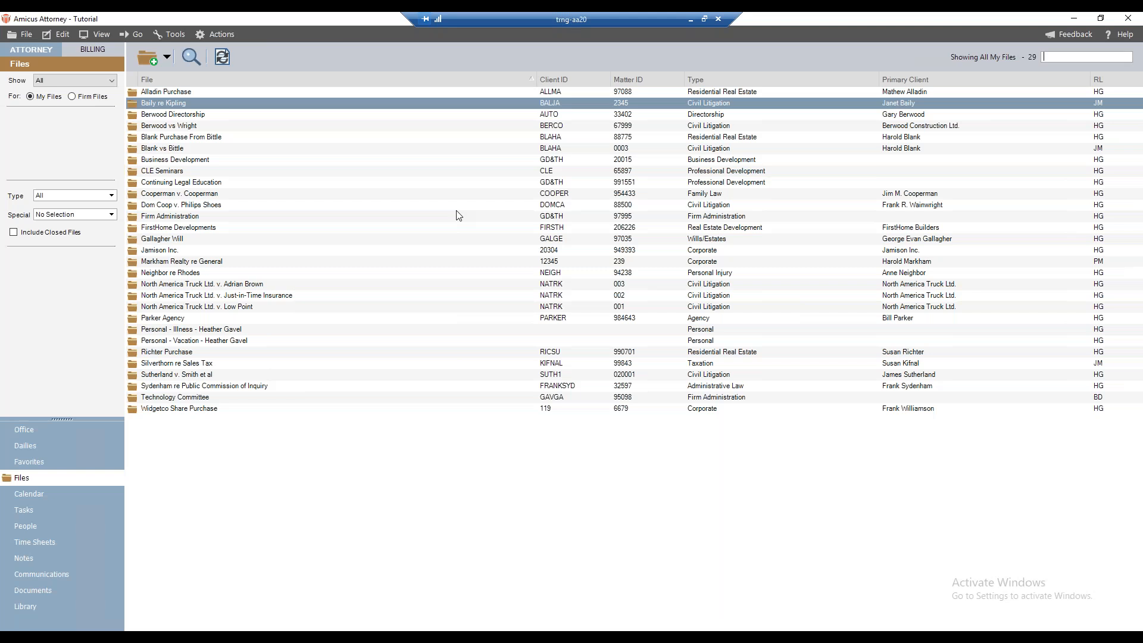
# Generate a LastNext Report (Word) from the File Reports templates for the selected file.
pyautogui.click(226, 58)
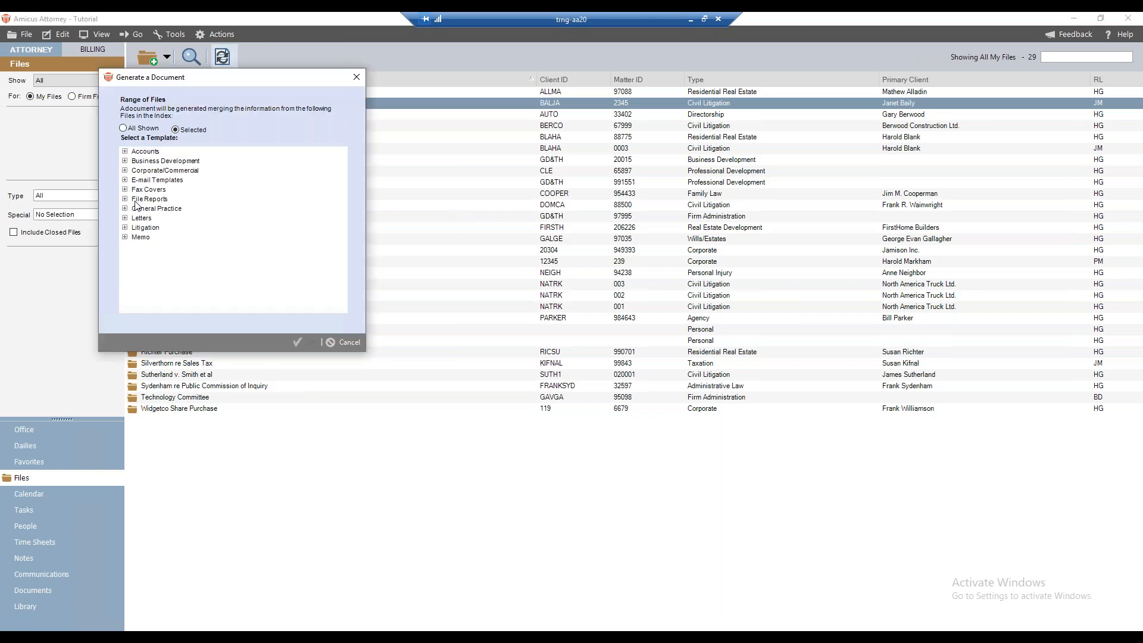
pyautogui.click(126, 199)
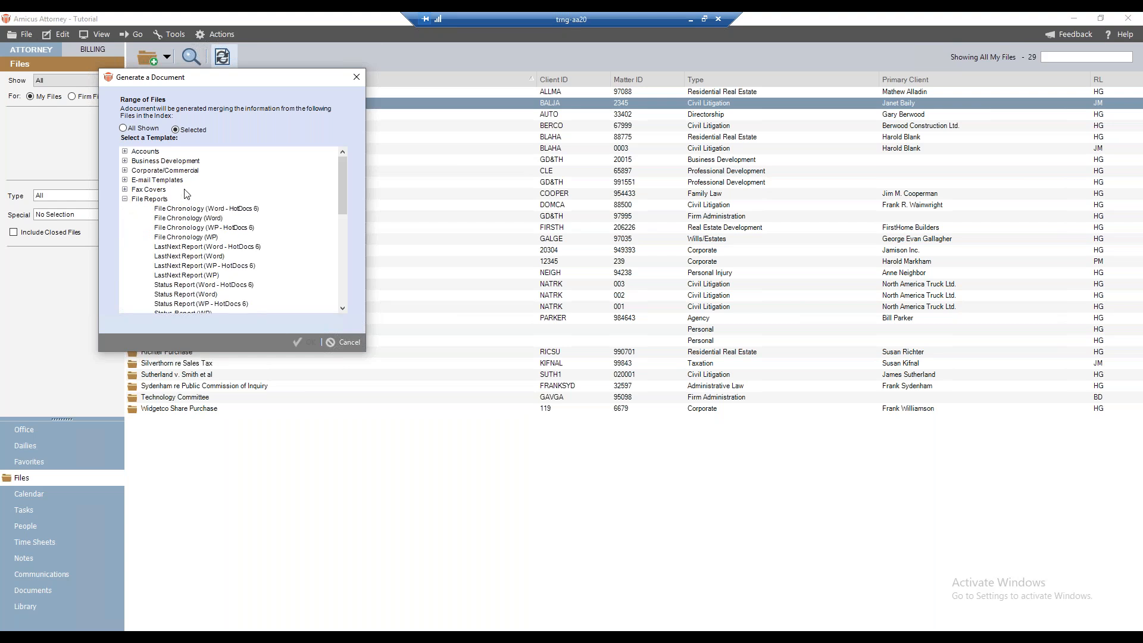
pyautogui.click(125, 200)
pyautogui.click(126, 209)
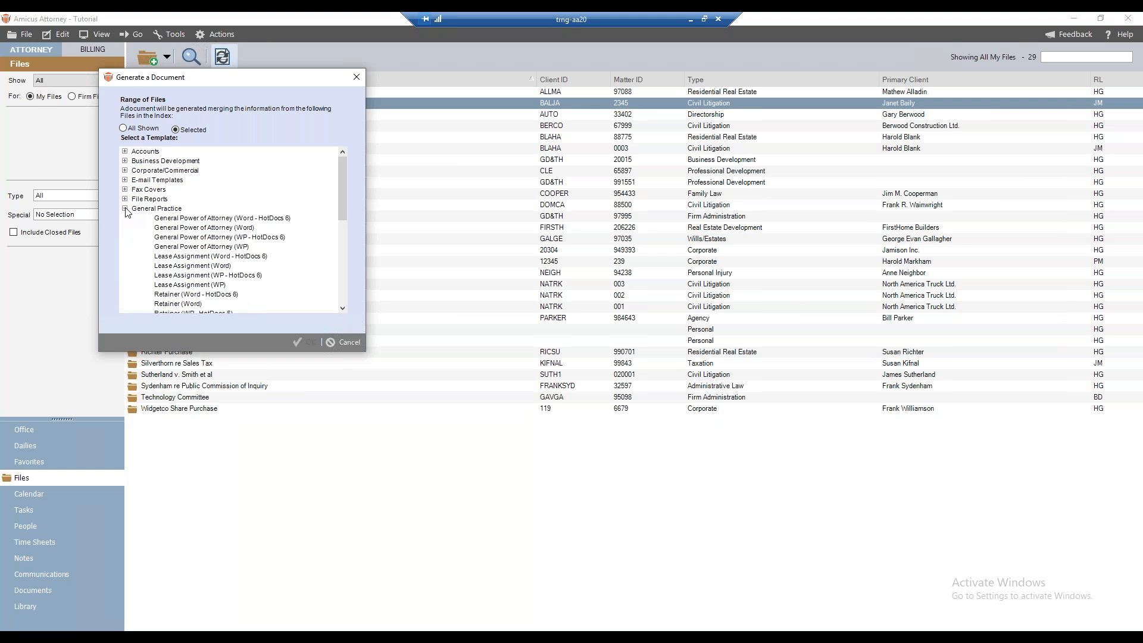
pyautogui.click(125, 209)
pyautogui.click(126, 151)
pyautogui.click(126, 153)
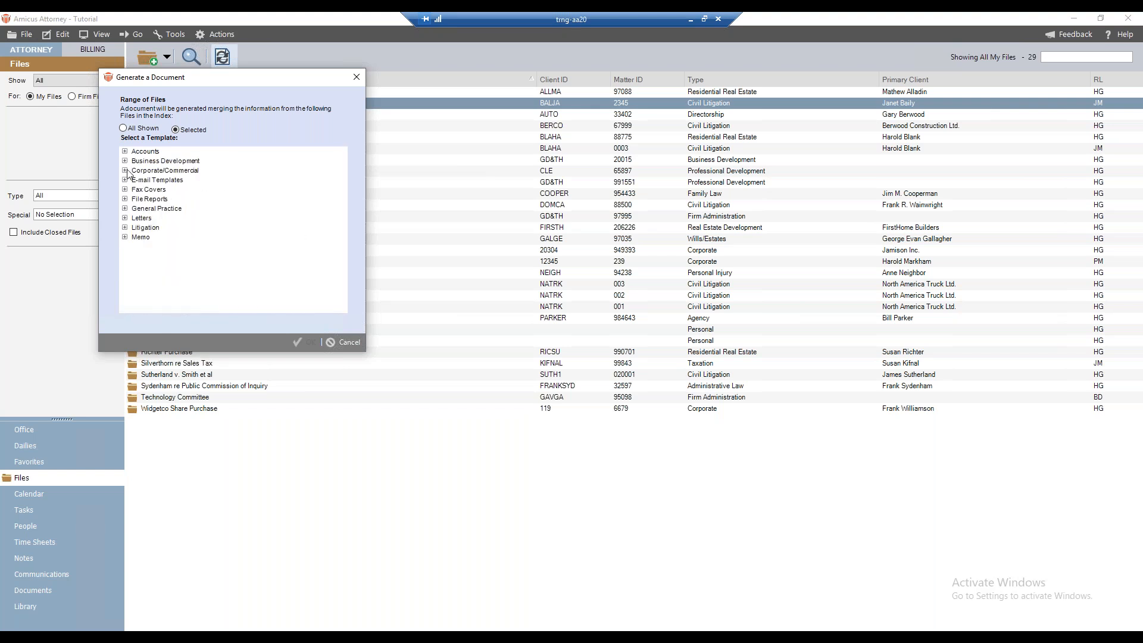
pyautogui.click(126, 199)
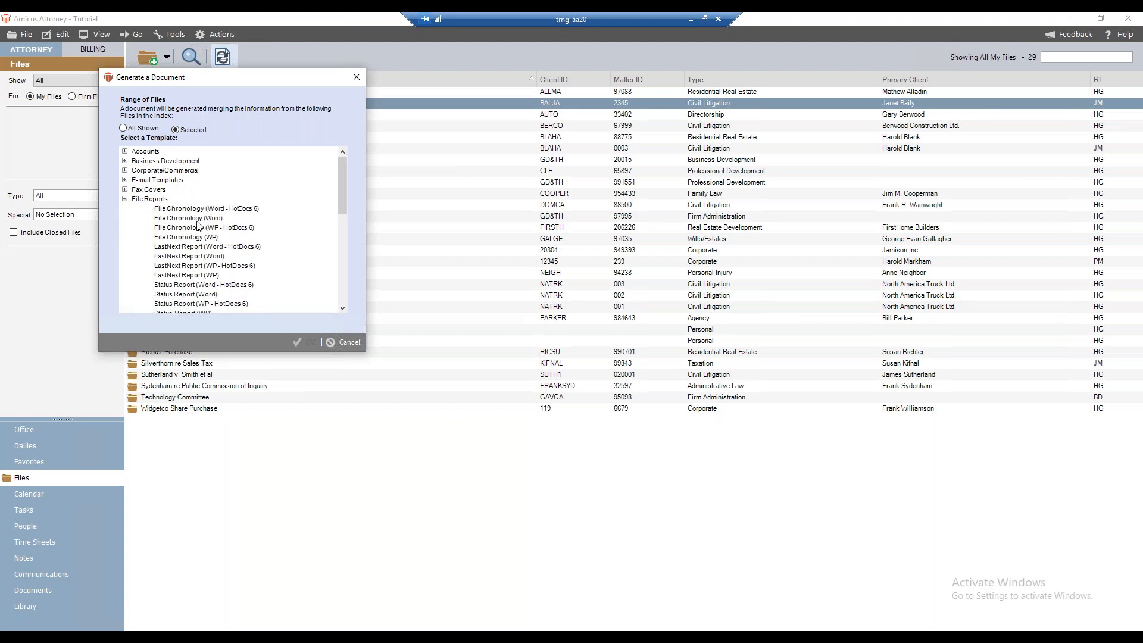
pyautogui.click(180, 257)
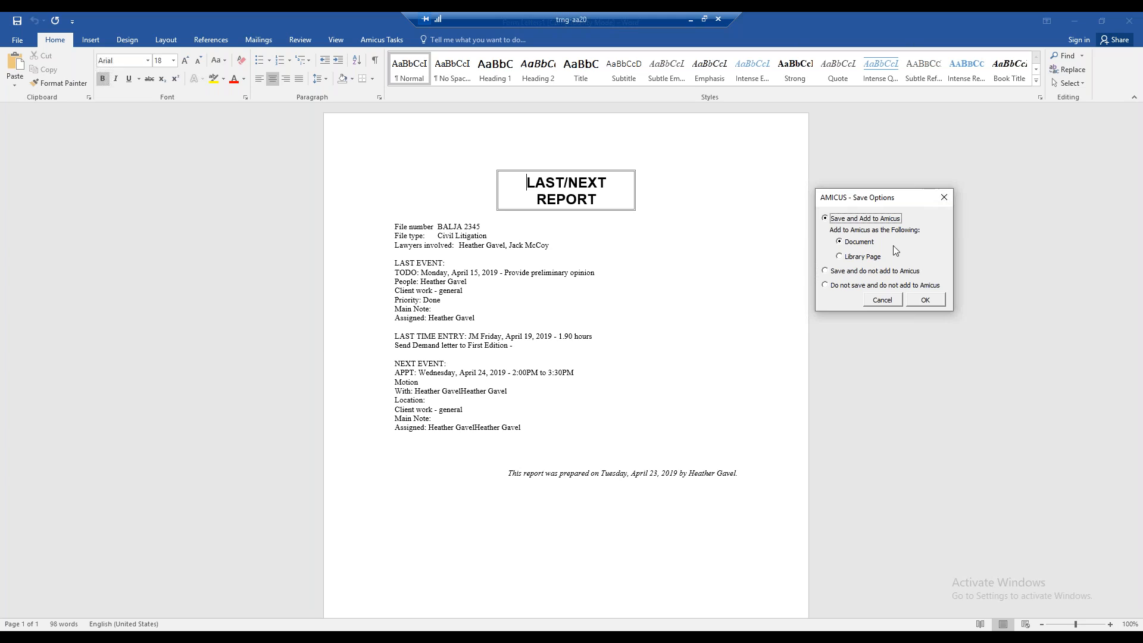
# Dismiss the Amicus save options and close the Last/Next report without saving it.
pyautogui.click(897, 299)
pyautogui.click(1137, 21)
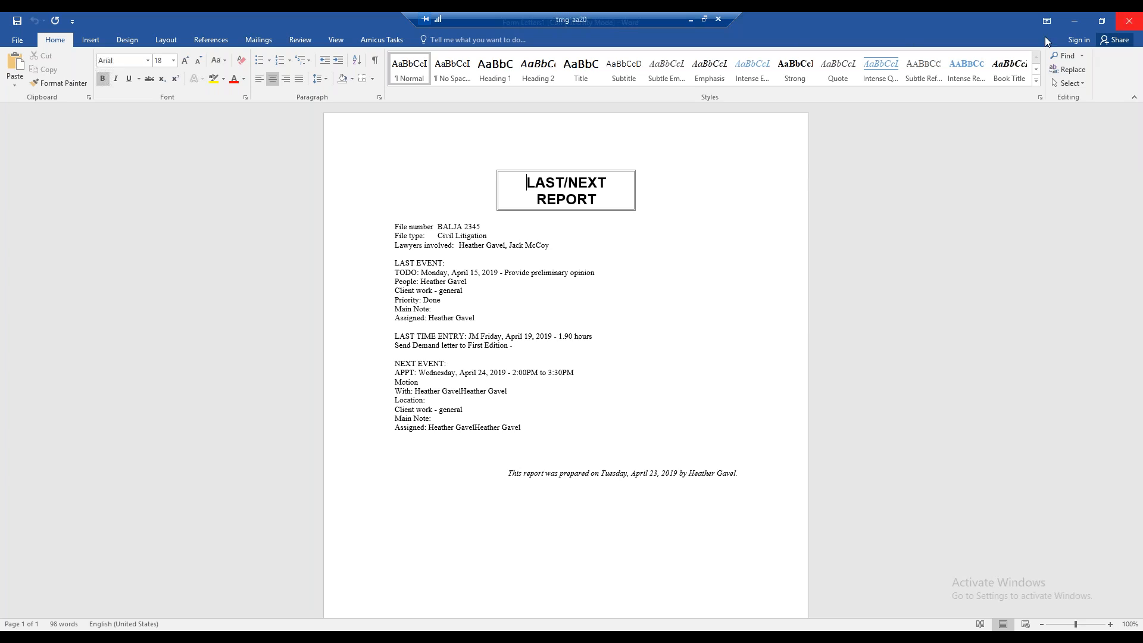
pyautogui.click(572, 351)
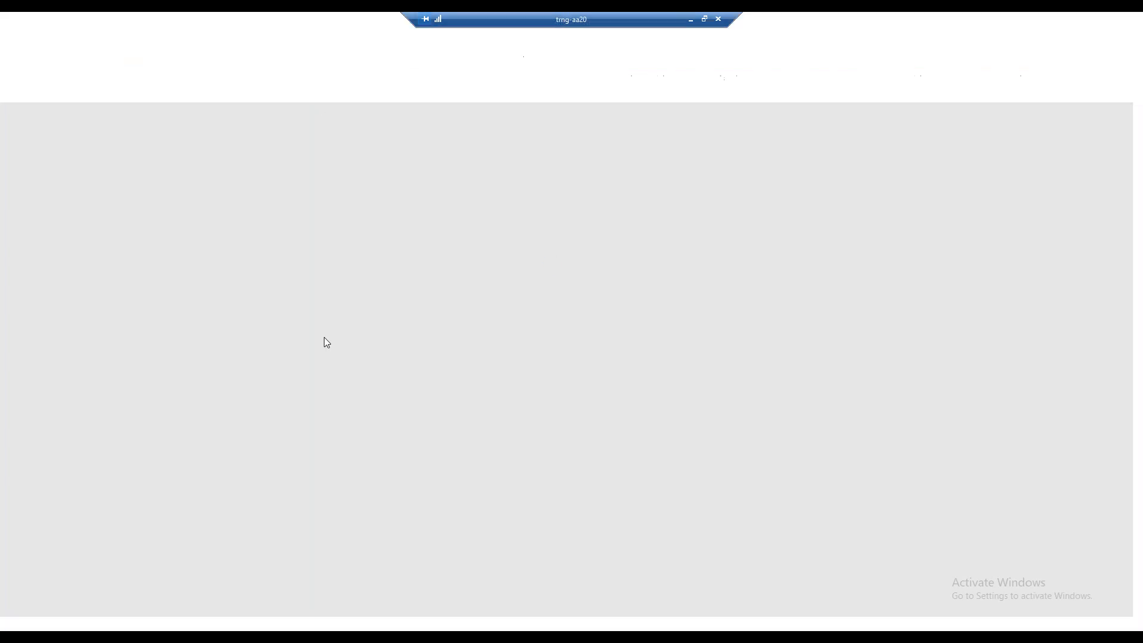
# Generate a Status Report (Word) from the File Reports templates for the selected file.
pyautogui.click(222, 58)
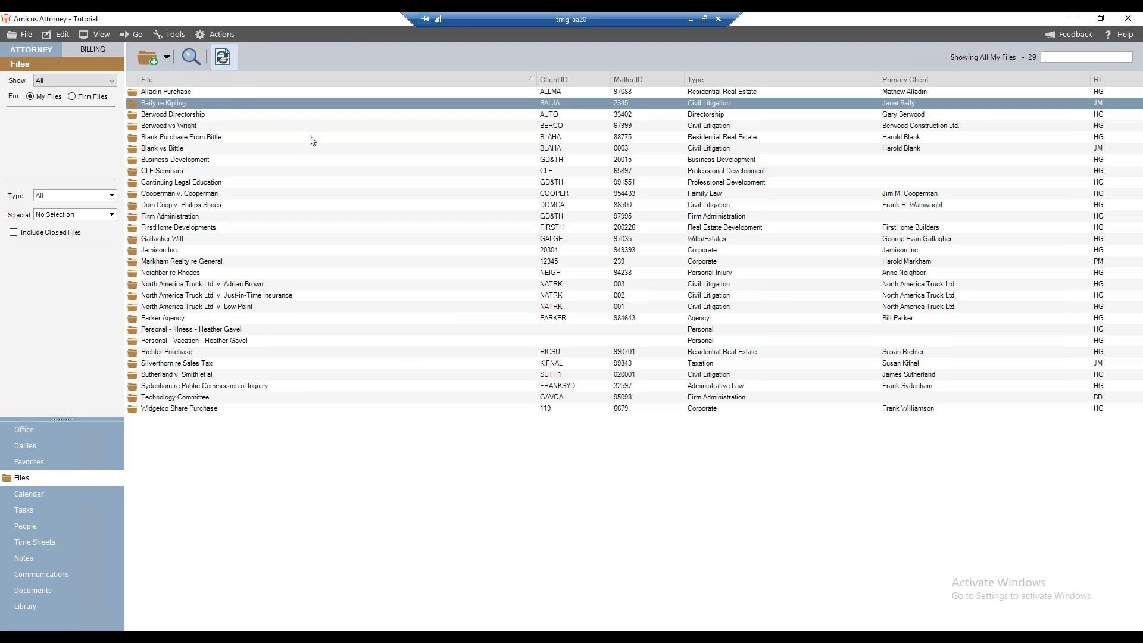
pyautogui.click(143, 216)
pyautogui.scroll(-2, 184, 225)
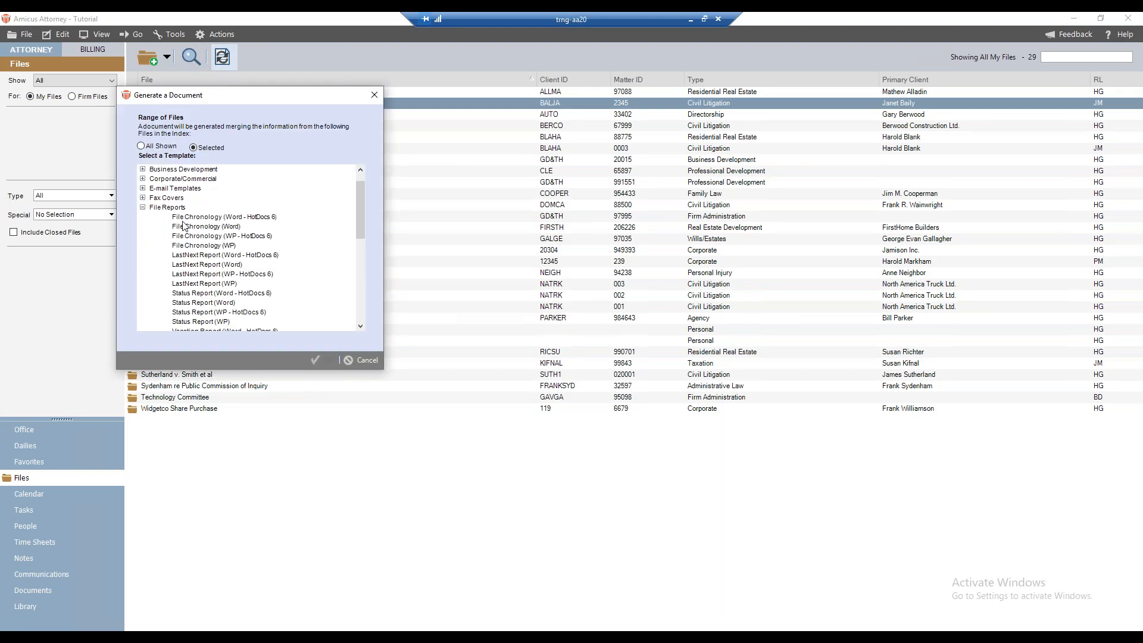
pyautogui.scroll(-2, 184, 226)
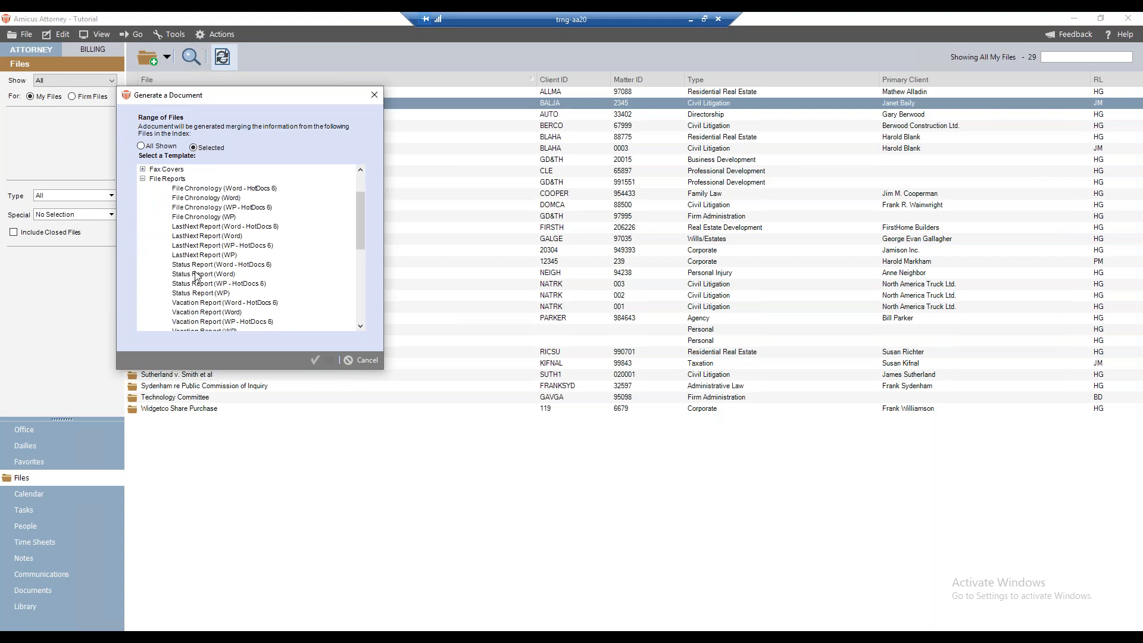
pyautogui.click(201, 275)
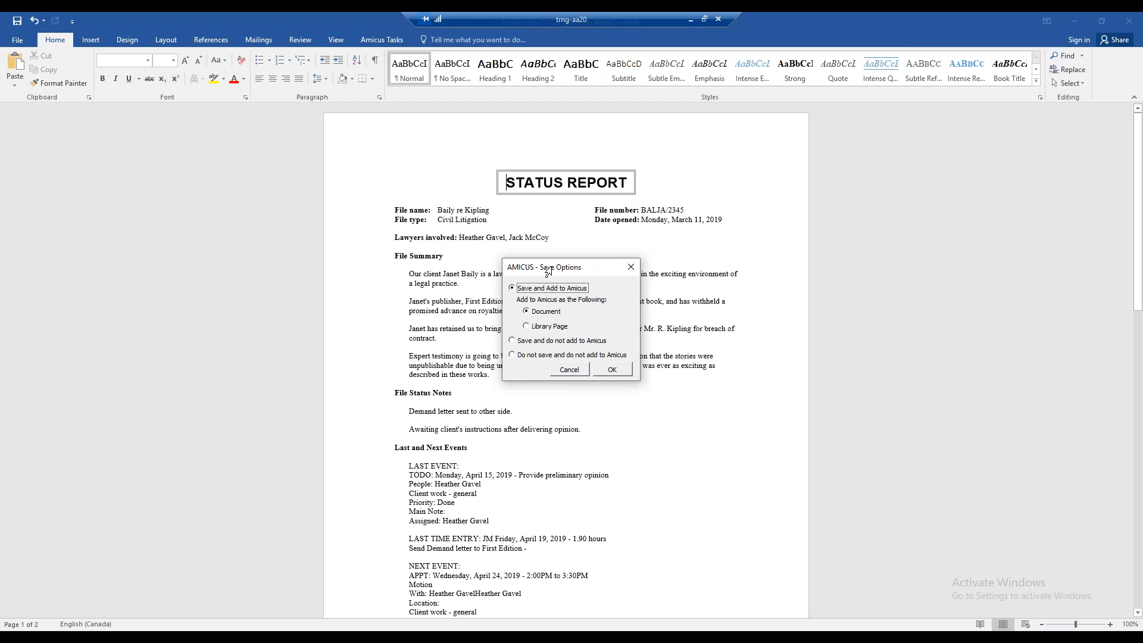
# Dismiss the Amicus save options and read the Status Report from its file summary through the accounting information.
pyautogui.moveTo(539, 275); pyautogui.dragTo(963, 226)
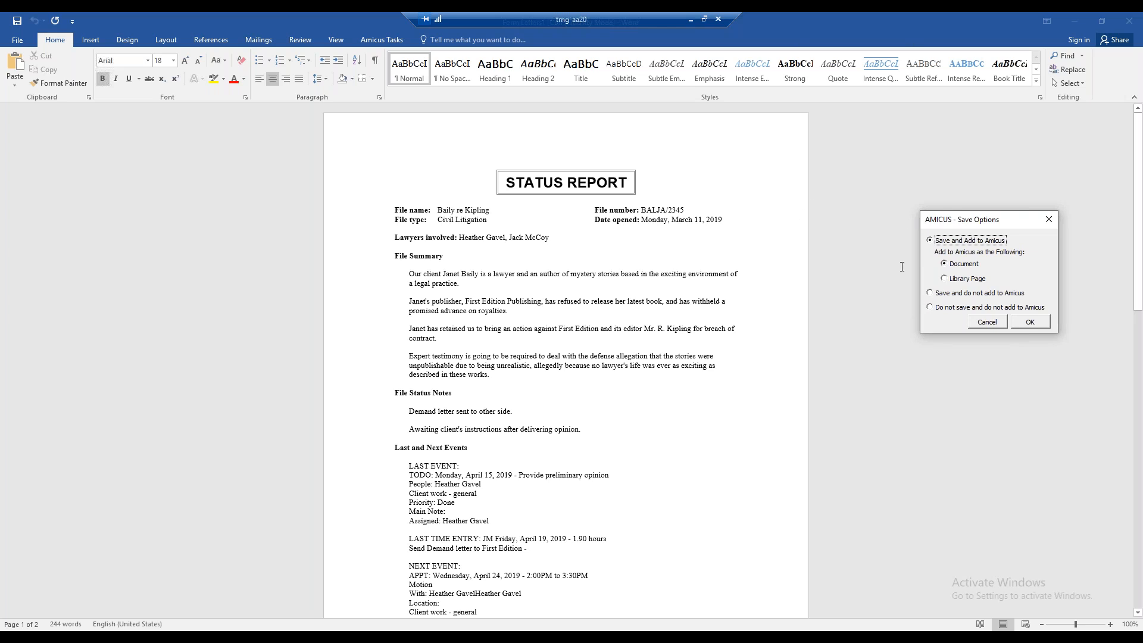
pyautogui.click(984, 322)
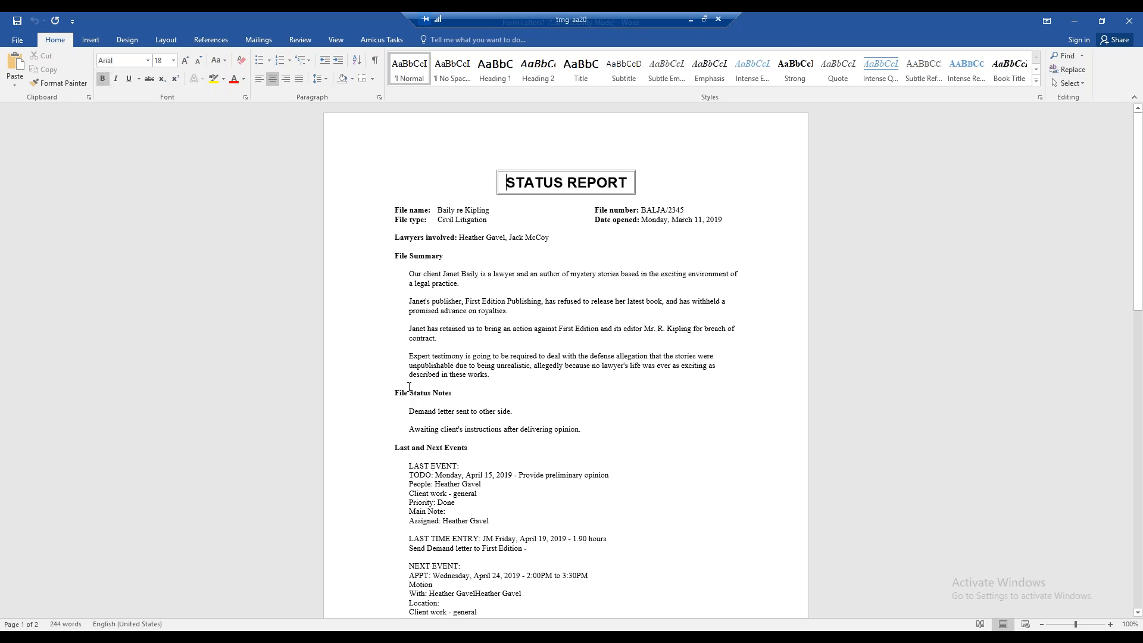
pyautogui.scroll(-2, 405, 381)
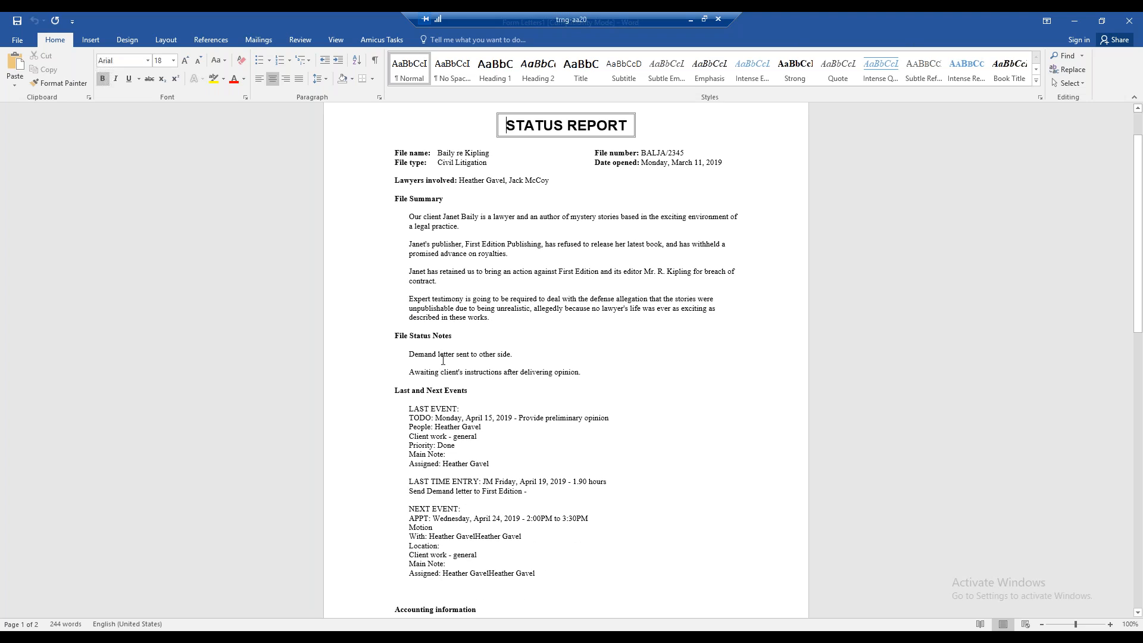
pyautogui.scroll(-2, 403, 403)
pyautogui.scroll(-3, 391, 394)
pyautogui.scroll(-4, 391, 394)
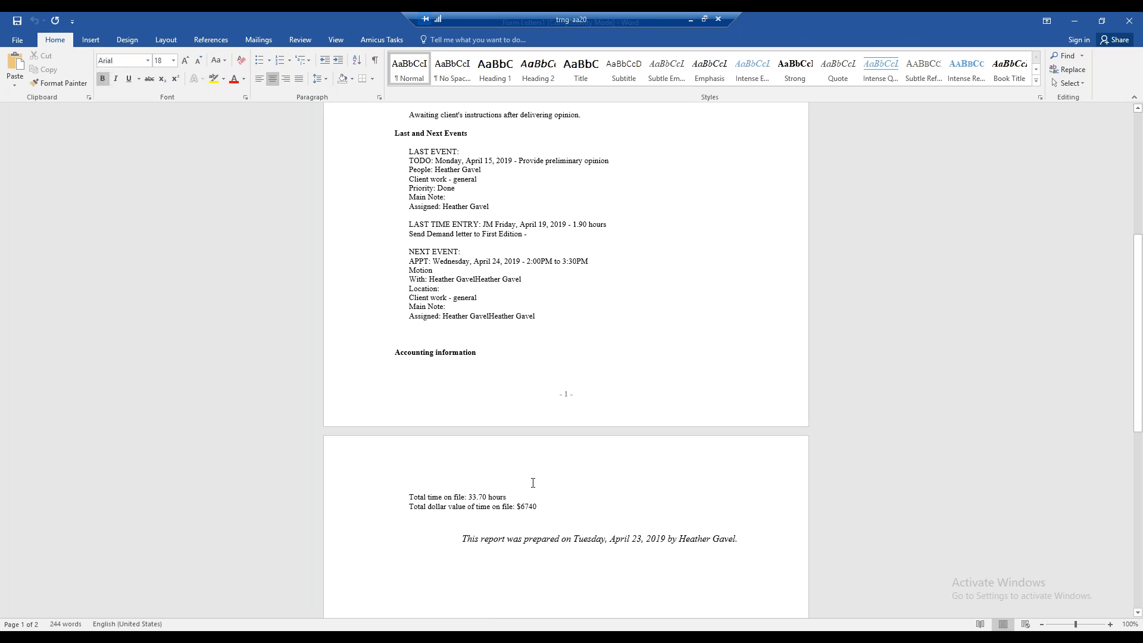
pyautogui.scroll(5, 527, 373)
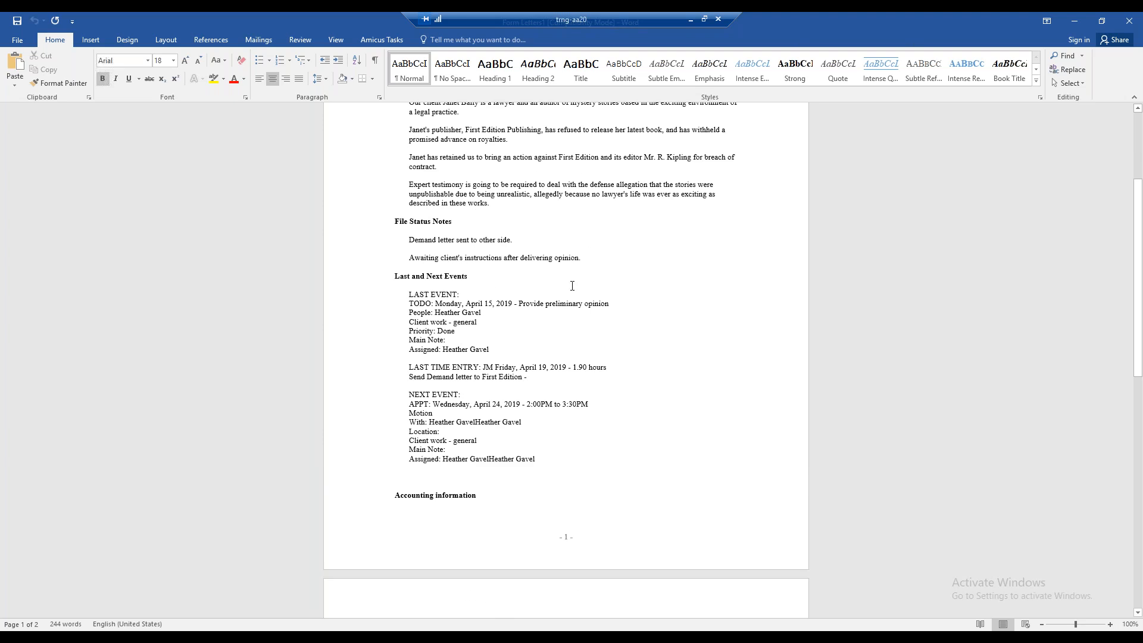
pyautogui.scroll(5, 496, 284)
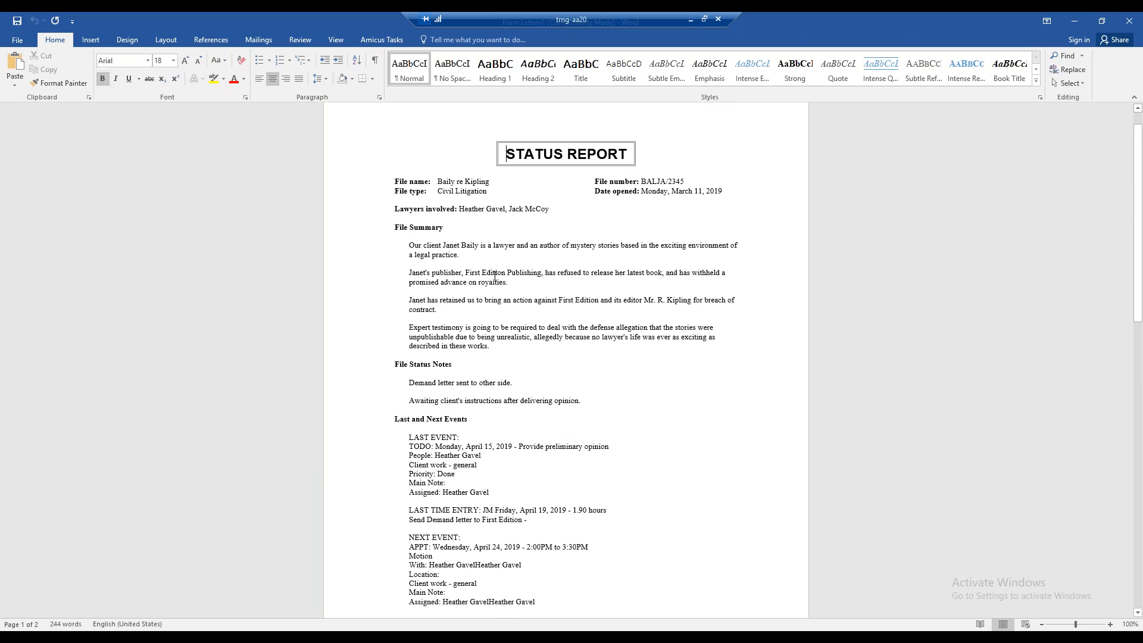
# Close the Status Report without saving it.
pyautogui.click(1134, 17)
pyautogui.click(567, 349)
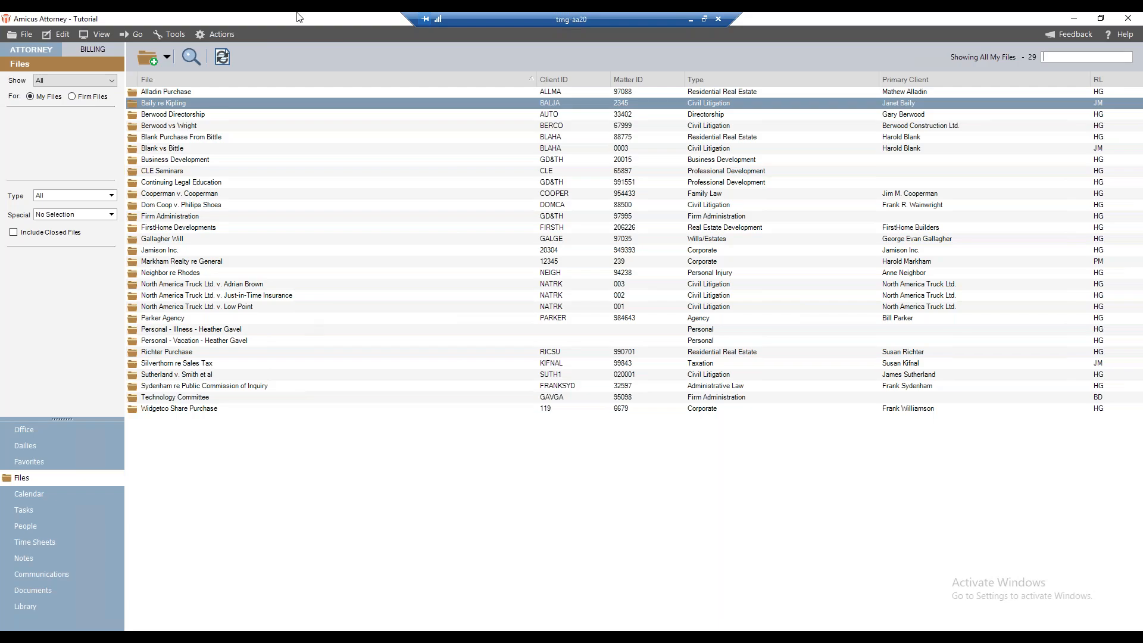
# Generate a Vacation Report (Word) from the File Reports templates for the same selected file.
pyautogui.click(224, 57)
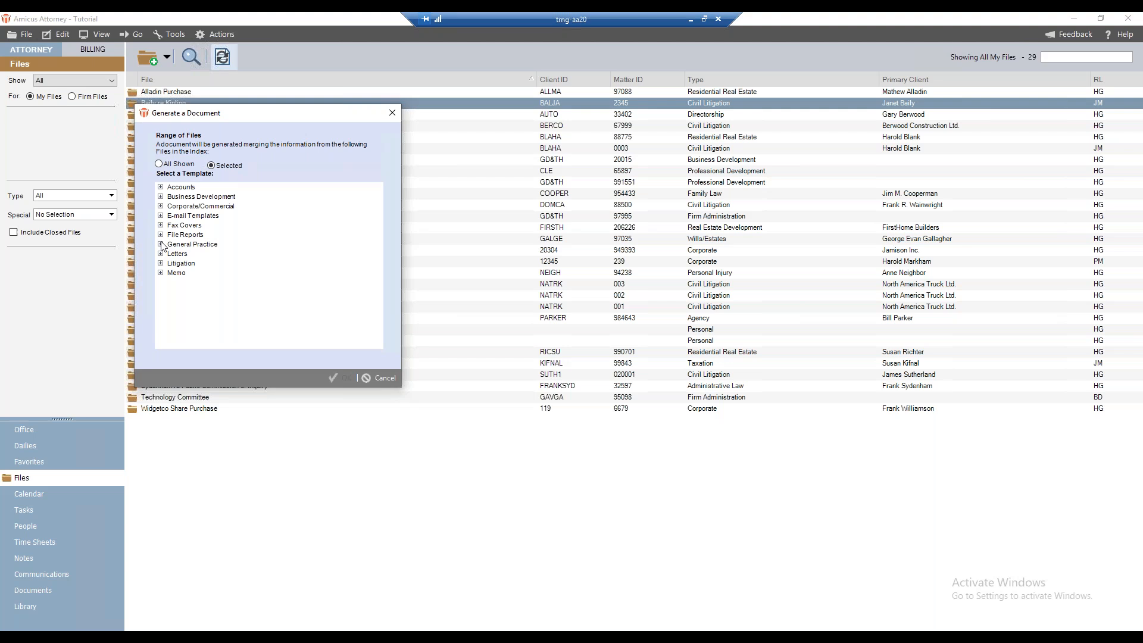
pyautogui.click(161, 236)
pyautogui.scroll(-2, 229, 264)
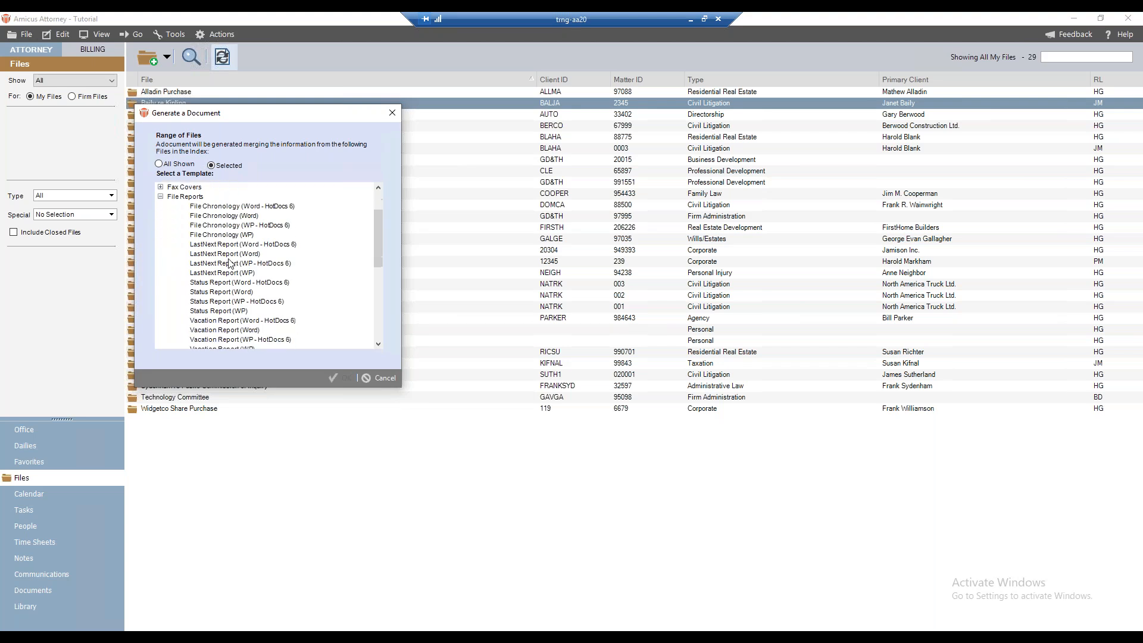
pyautogui.scroll(-2, 229, 264)
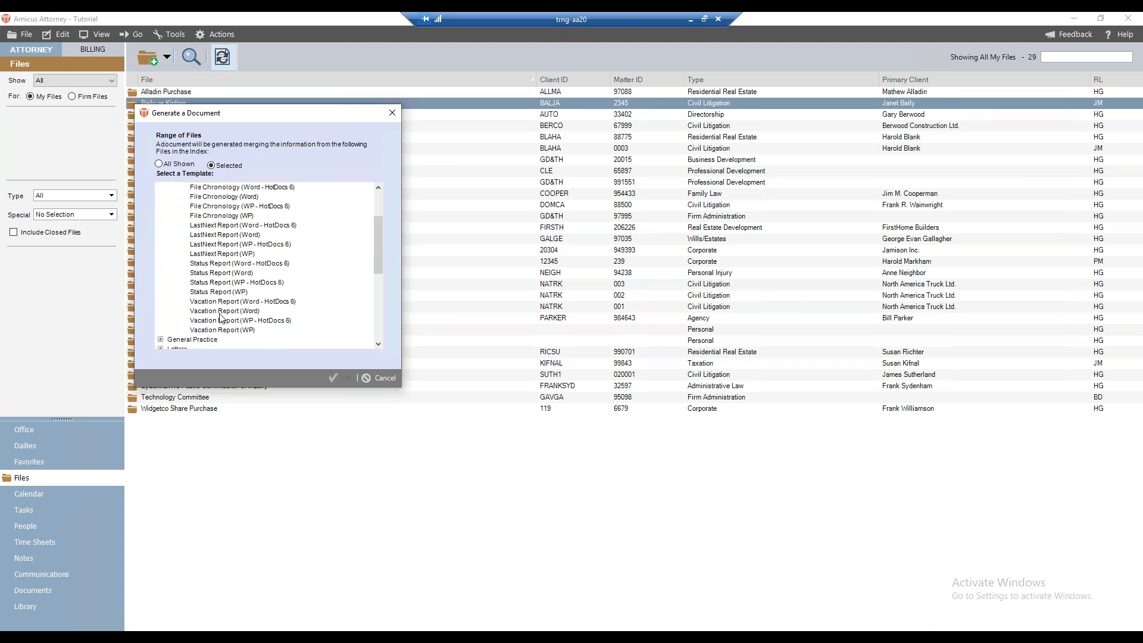
pyautogui.click(219, 312)
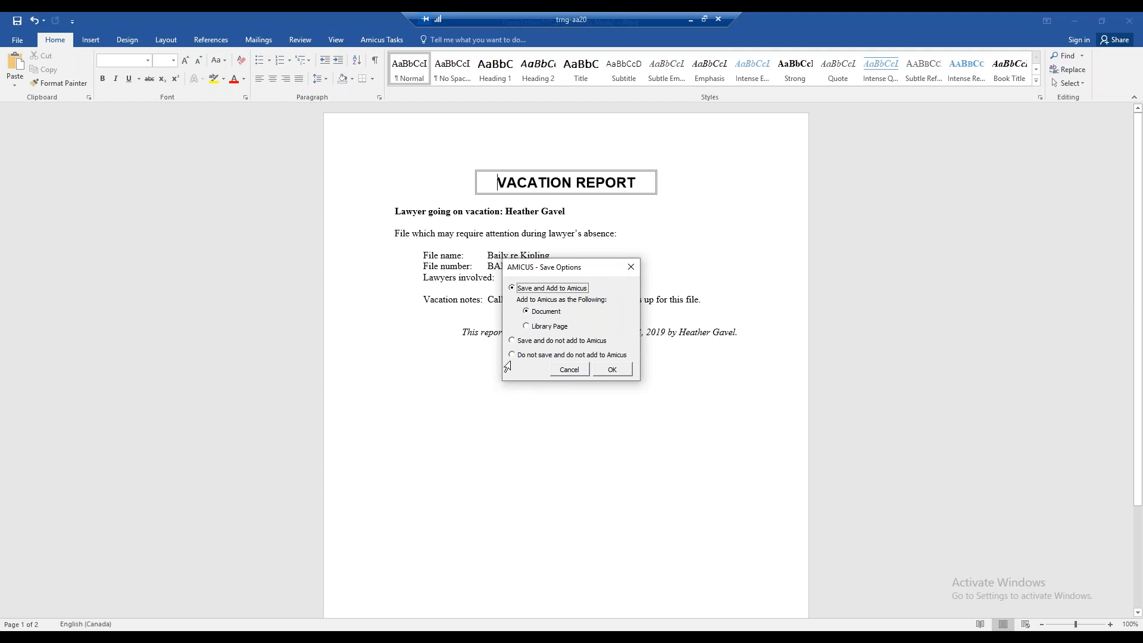
# Dismiss the Amicus save options and close the Vacation Report without saving it.
pyautogui.click(566, 370)
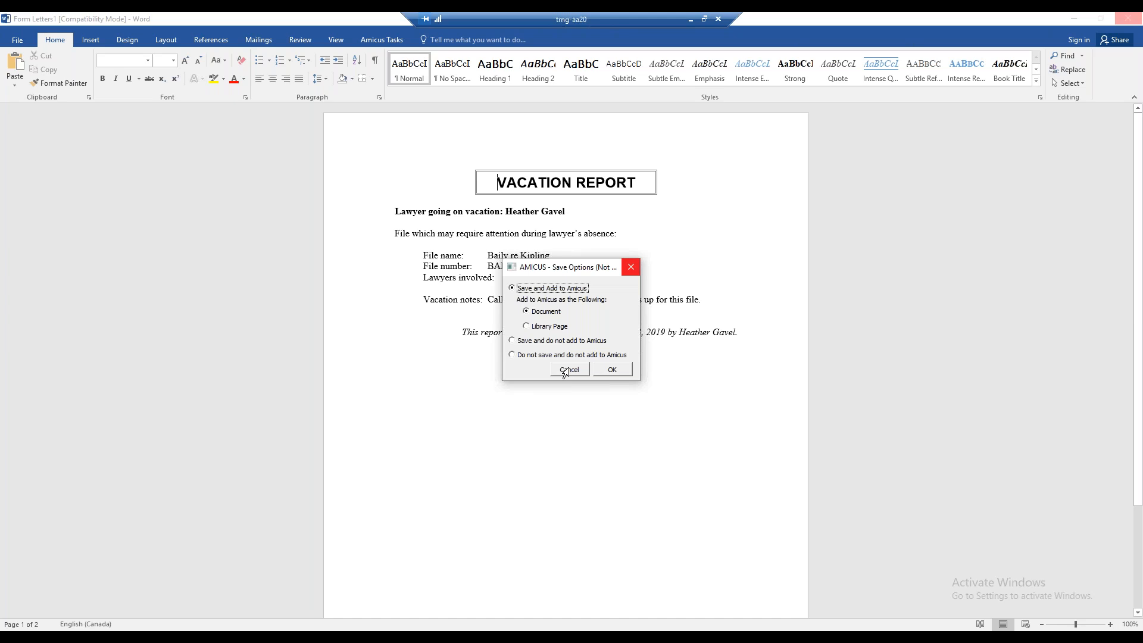
pyautogui.click(565, 370)
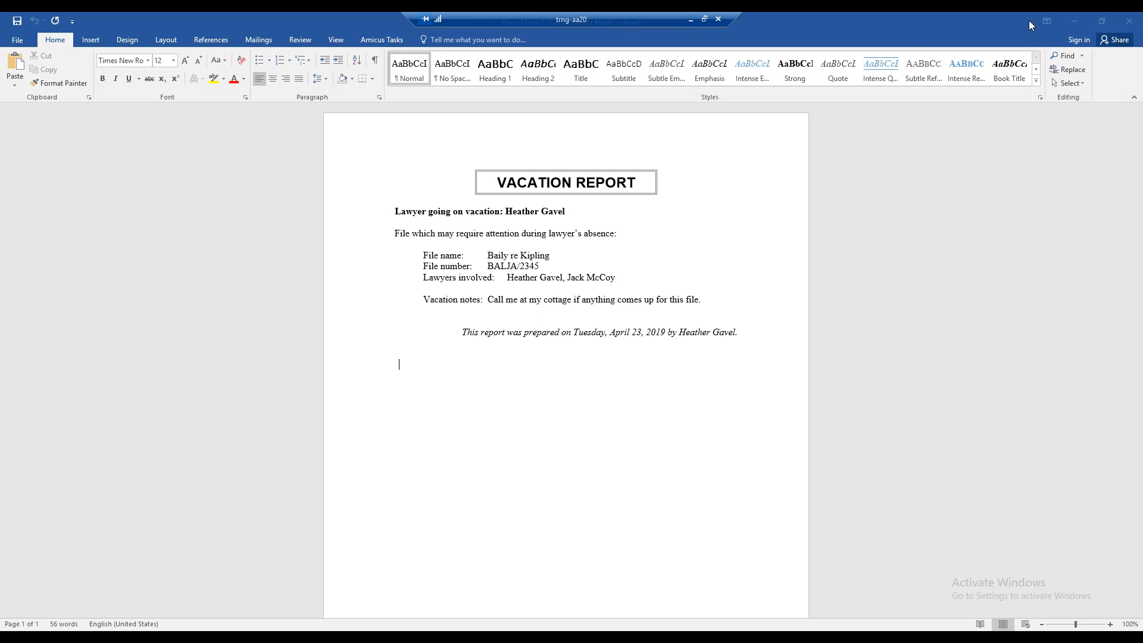
pyautogui.click(1129, 21)
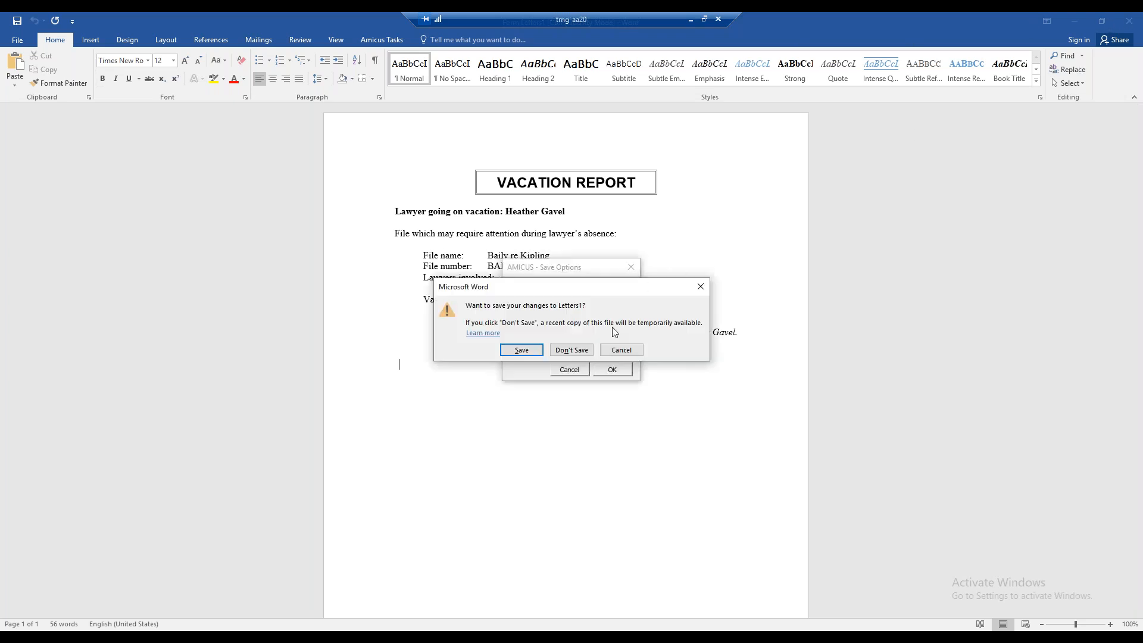
pyautogui.click(582, 346)
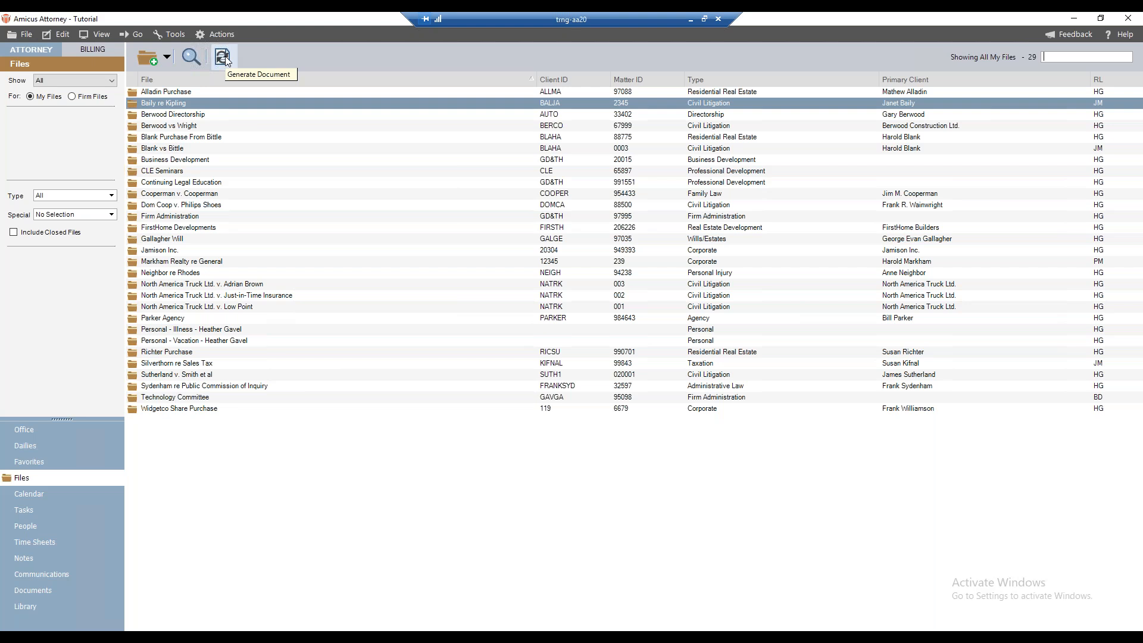
# Examine the Standard and Advanced toolbar display options available for the Files list.
pyautogui.click(102, 36)
pyautogui.moveTo(133, 93)
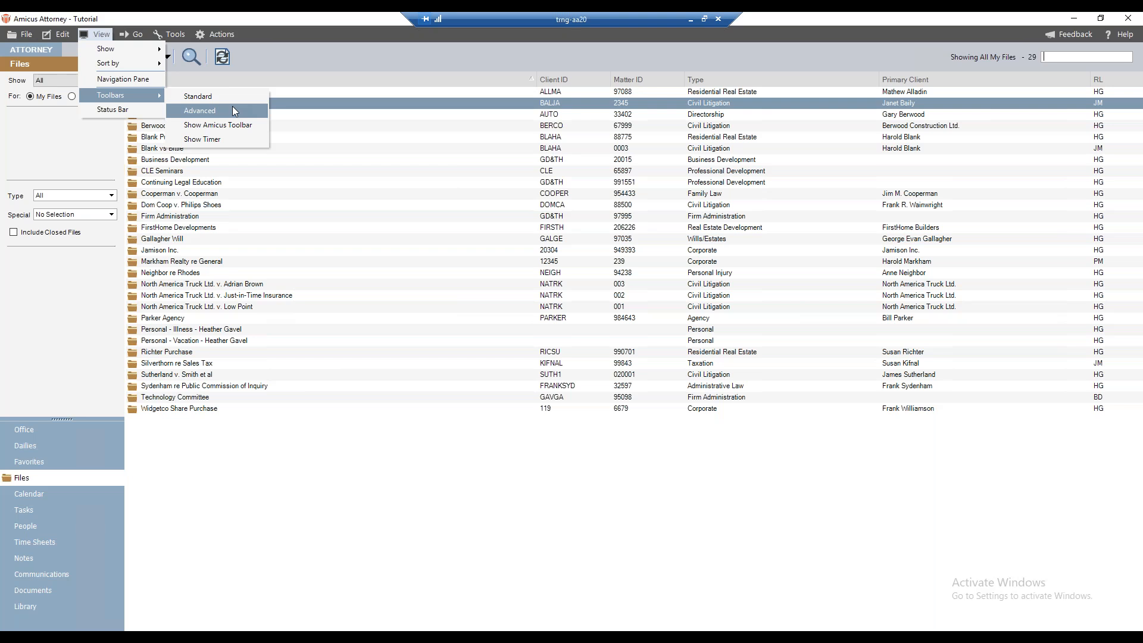
pyautogui.click(308, 55)
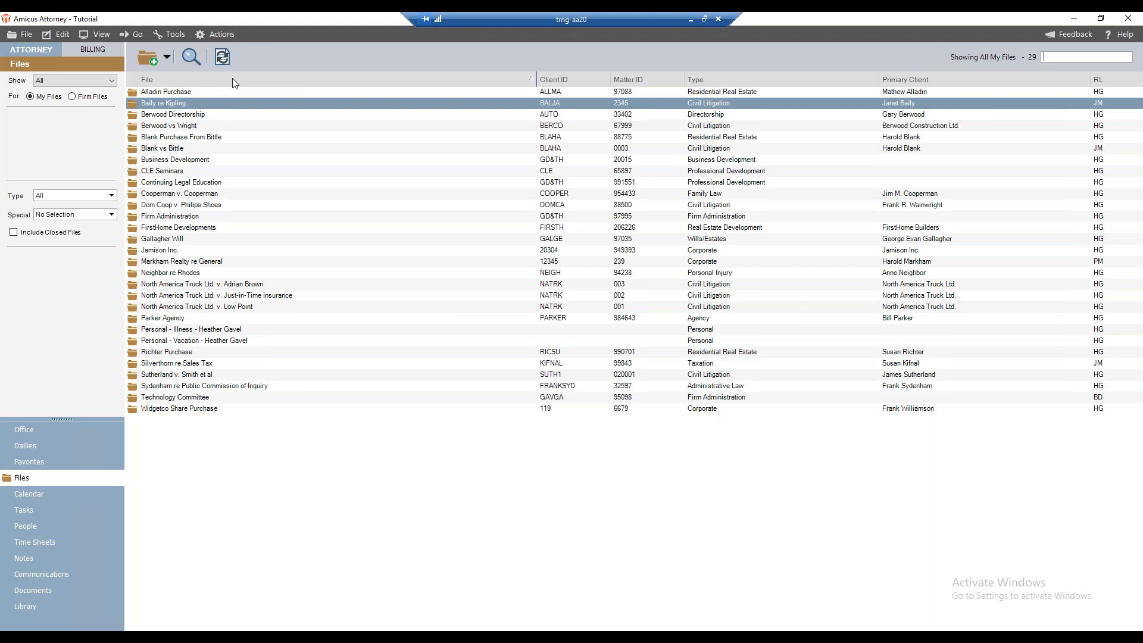
pyautogui.click(101, 35)
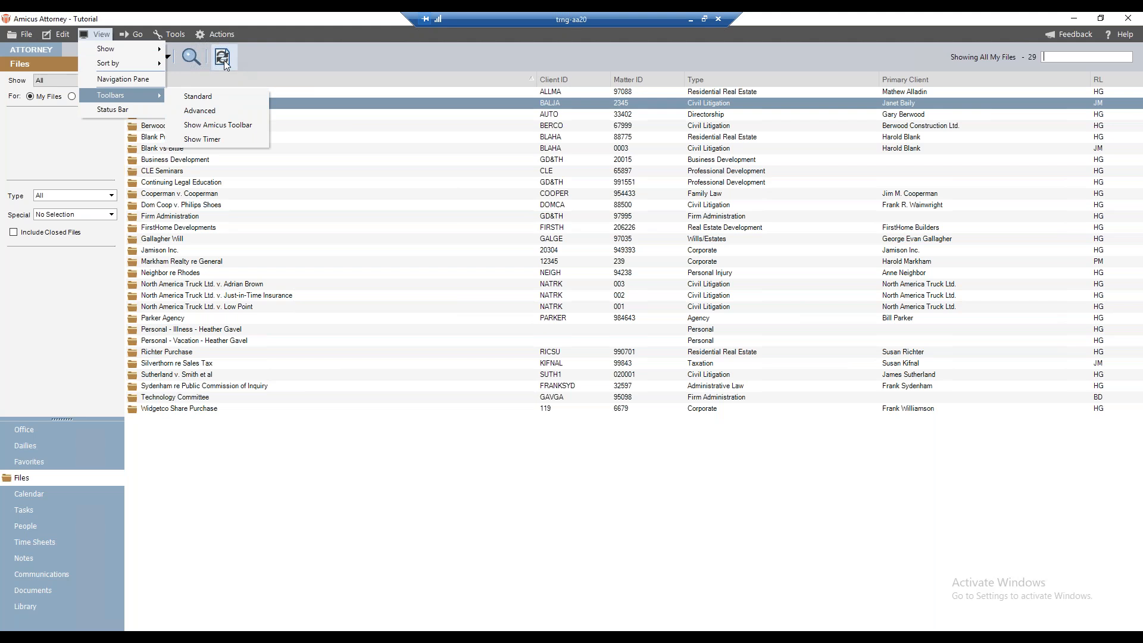
# Examine the Files actions and the selected file's own commands for the ways to generate a document.
pyautogui.click(221, 34)
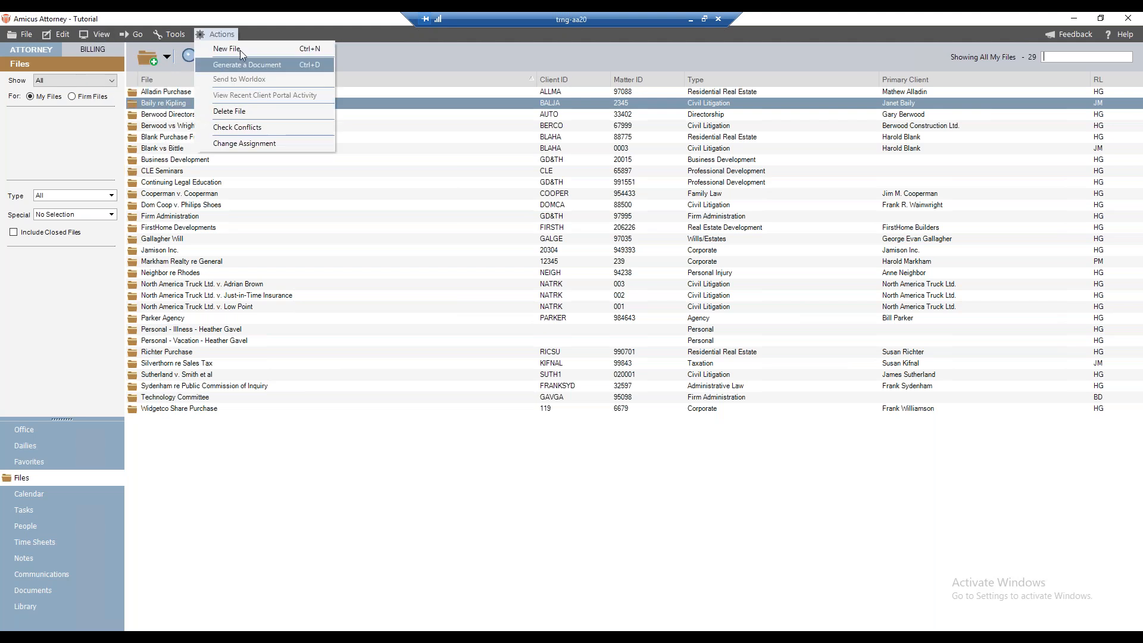
pyautogui.click(276, 25)
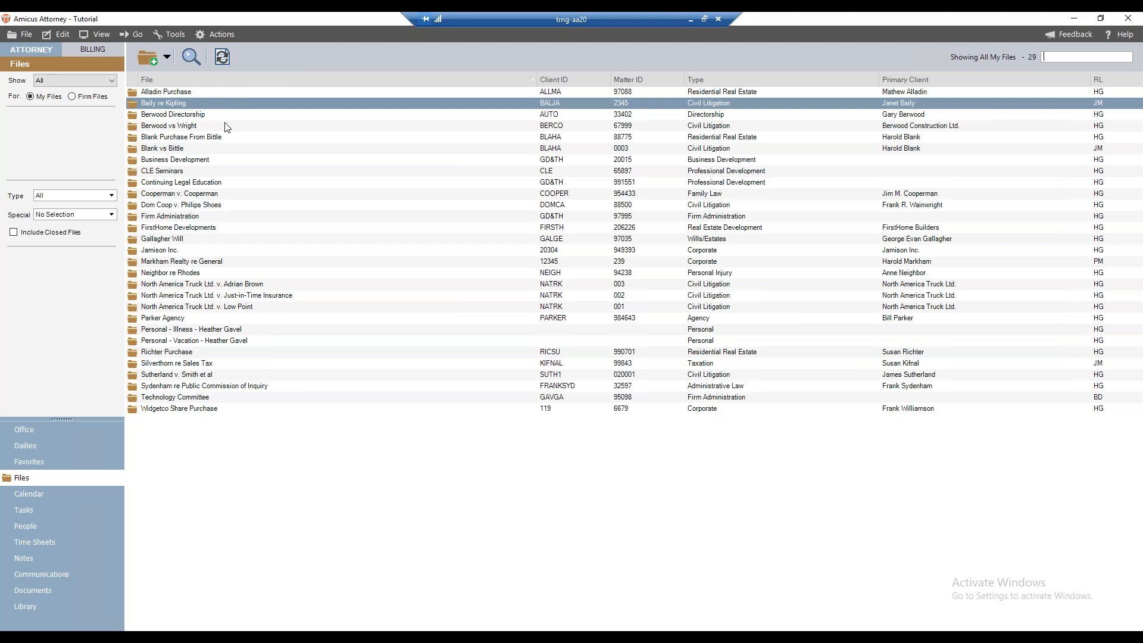
pyautogui.rightClick(179, 103)
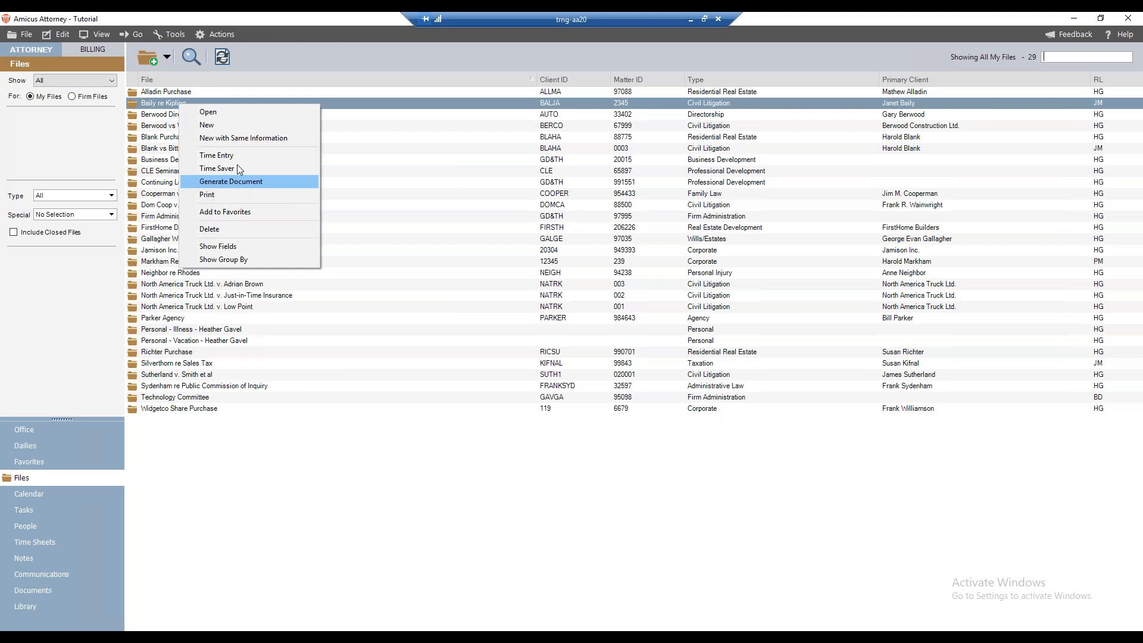
pyautogui.click(288, 60)
pyautogui.click(215, 34)
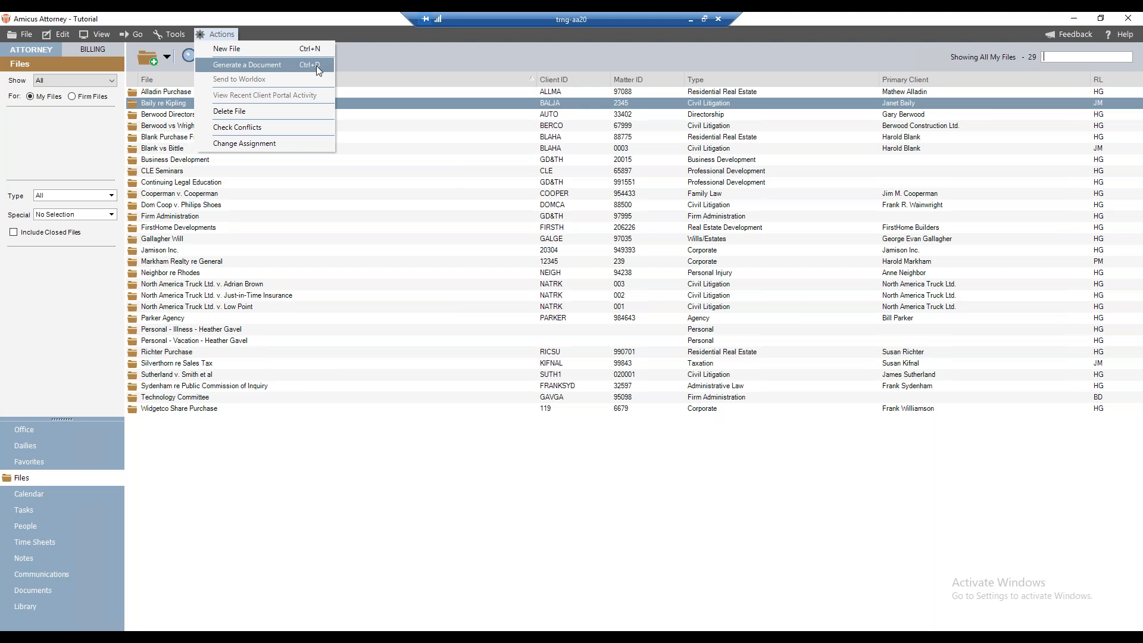
pyautogui.click(360, 63)
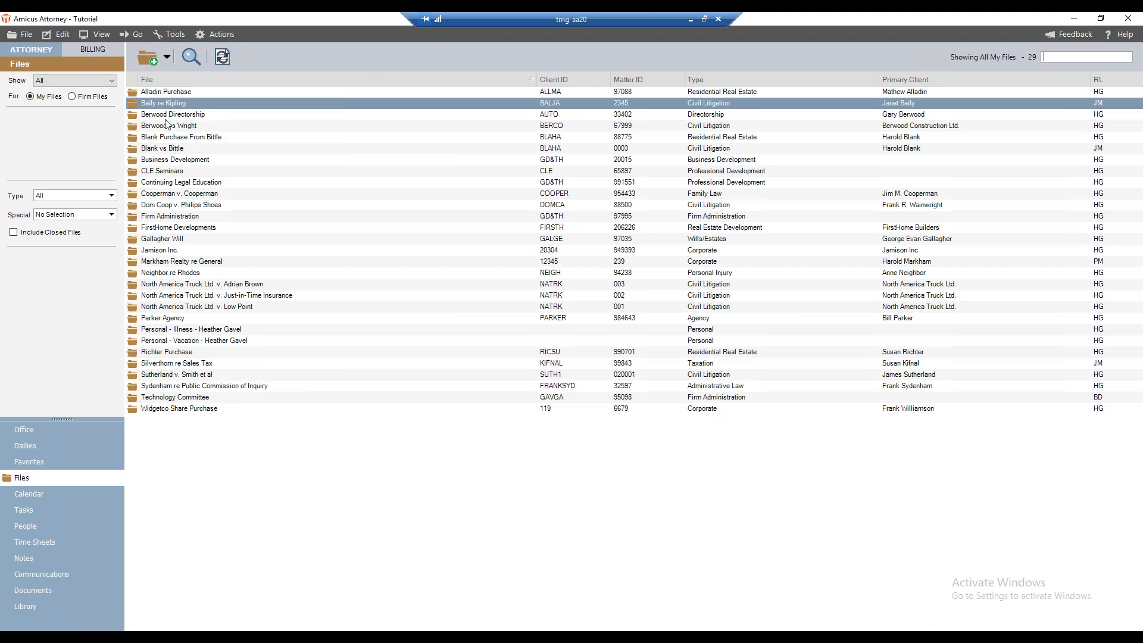
# Open the selected file's details to examine its Generate a Document action, and close the file again.
pyautogui.click(170, 102)
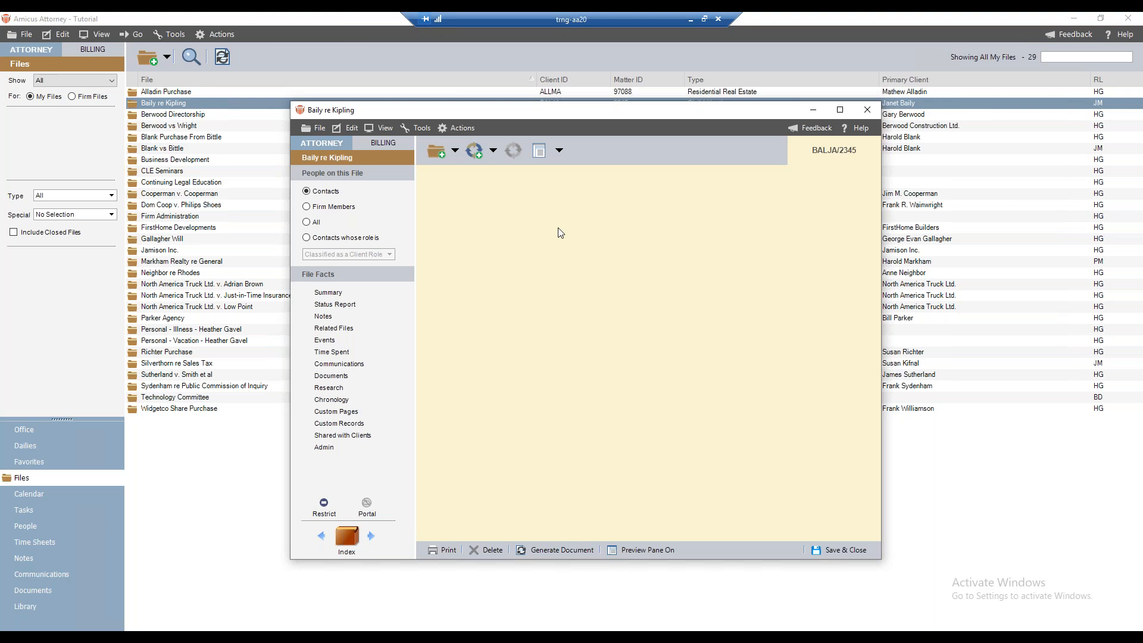
pyautogui.click(458, 128)
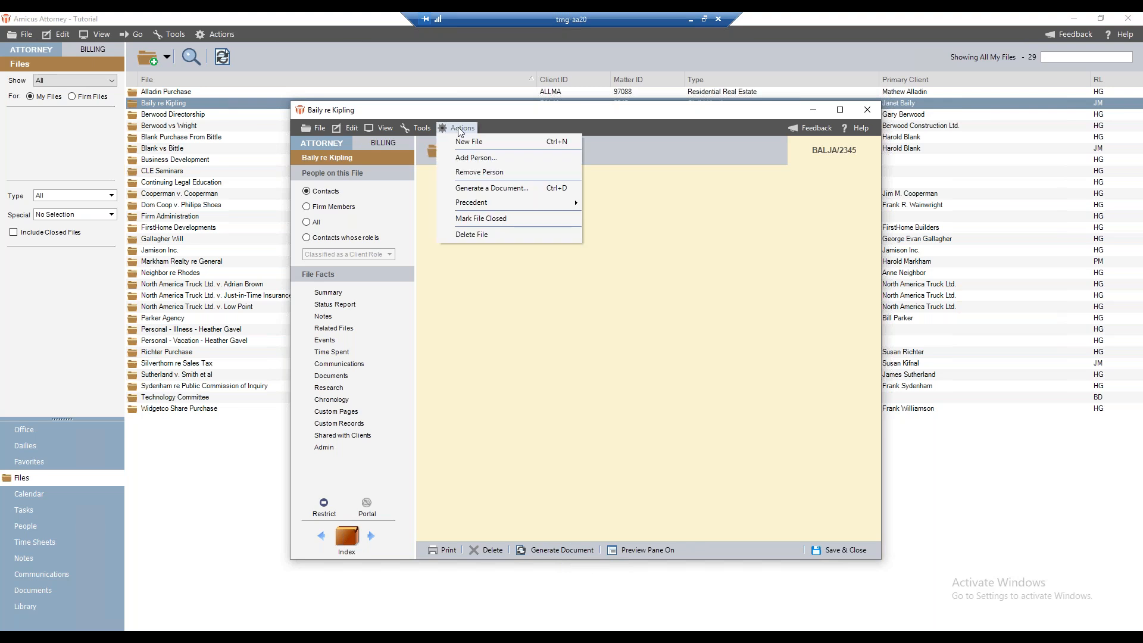
pyautogui.click(481, 191)
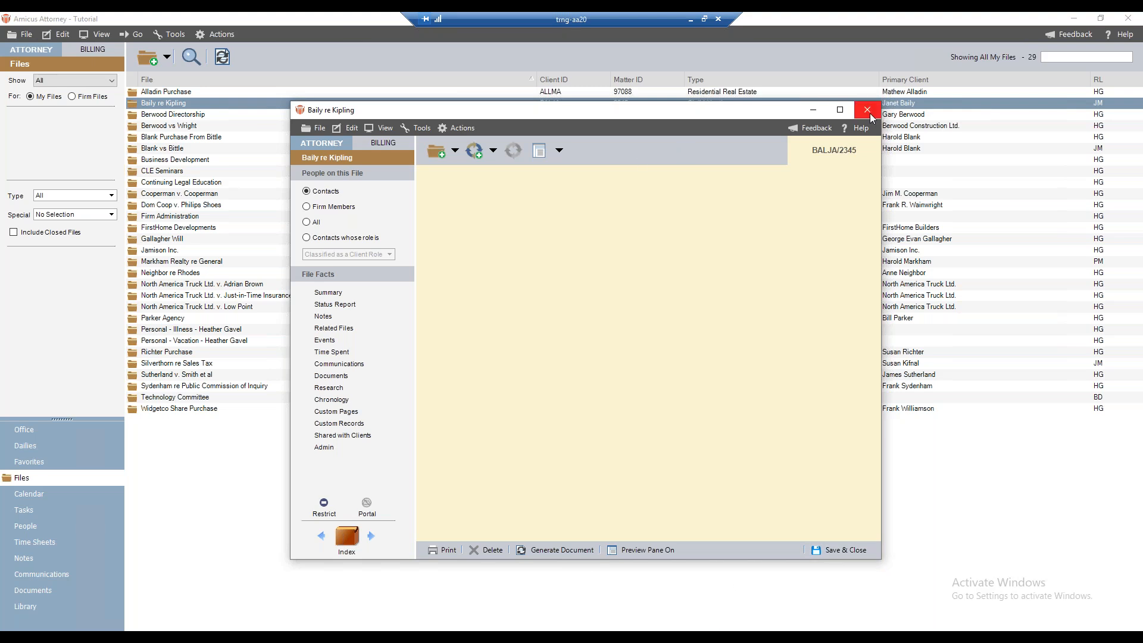
pyautogui.click(316, 128)
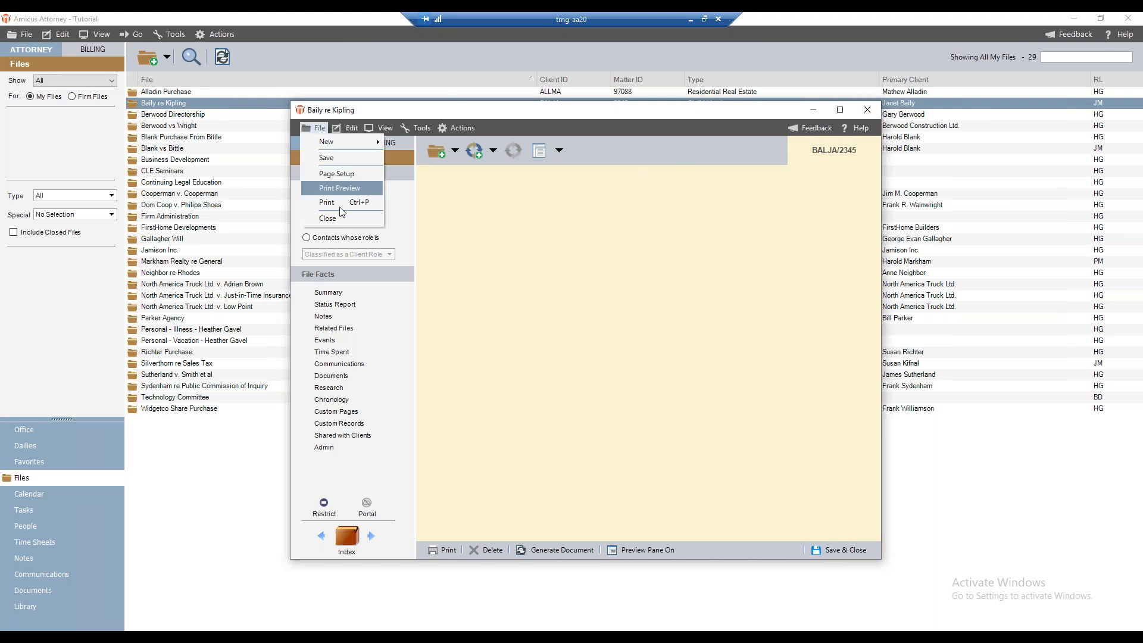
pyautogui.click(342, 219)
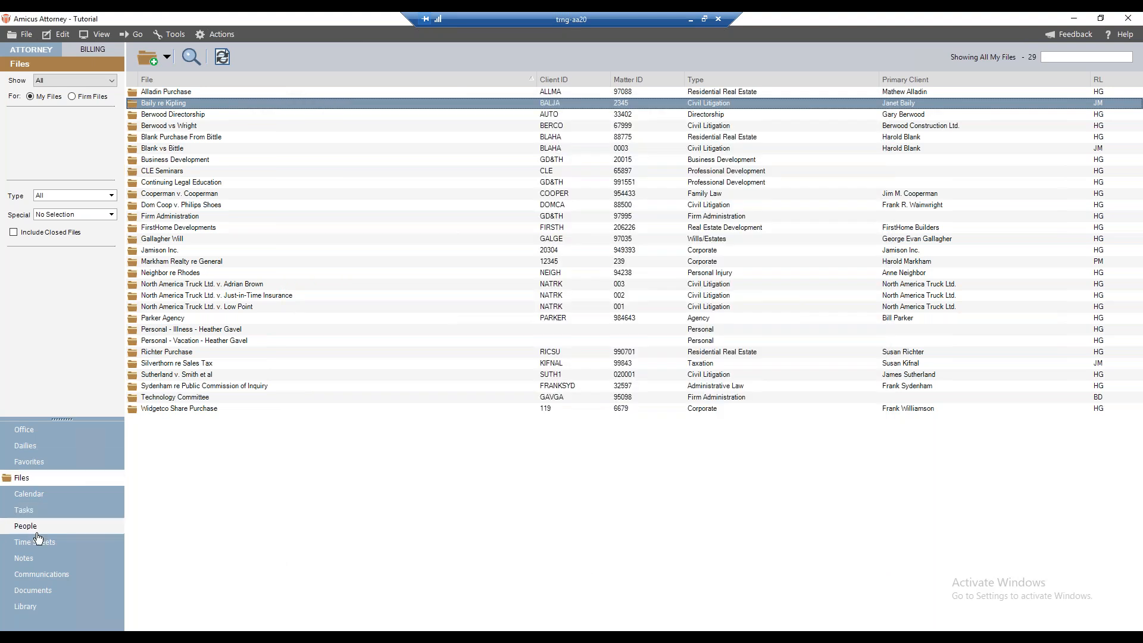
# Switch to People and list My Contacts in any group.
pyautogui.click(37, 531)
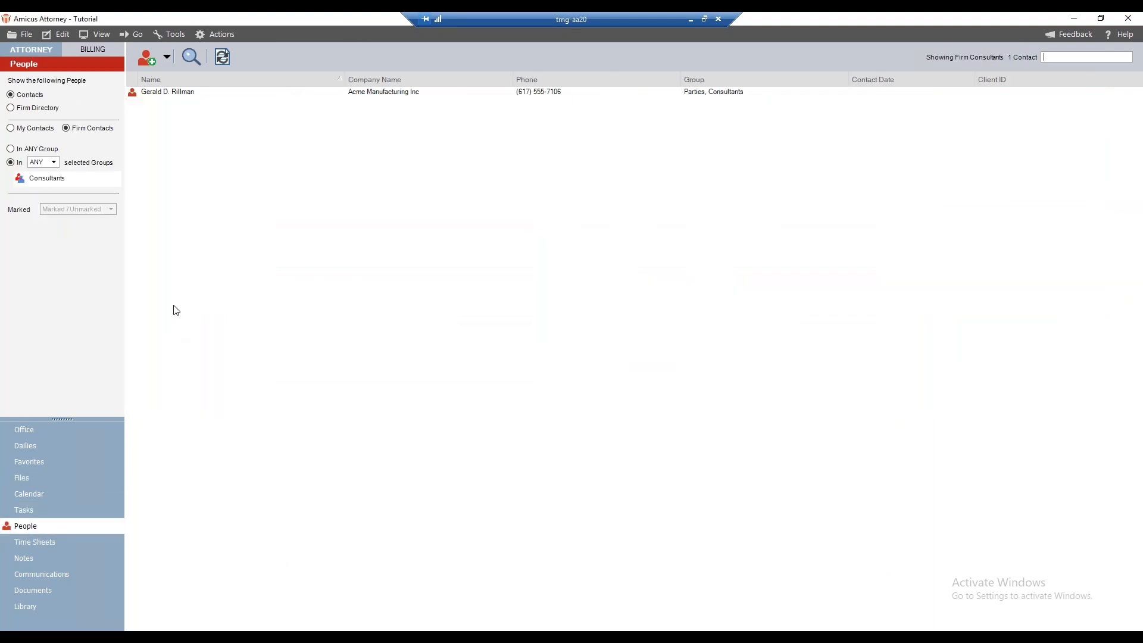
pyautogui.click(12, 129)
pyautogui.click(45, 152)
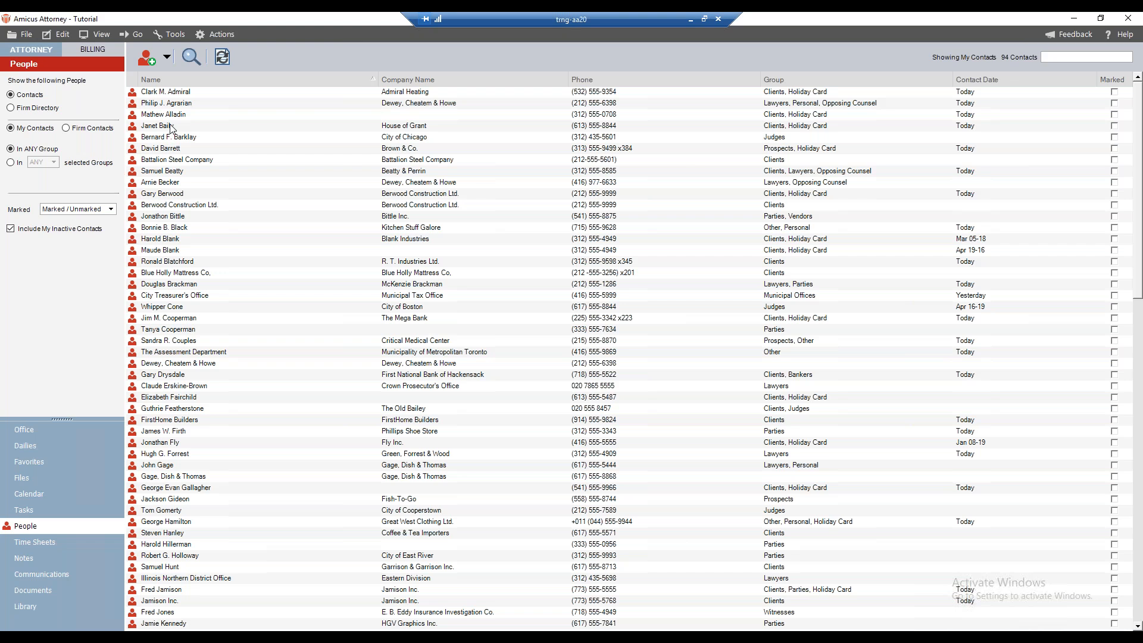
# Examine the commands of the fourth listed contact and the People actions for ways to generate a document.
pyautogui.rightClick(210, 124)
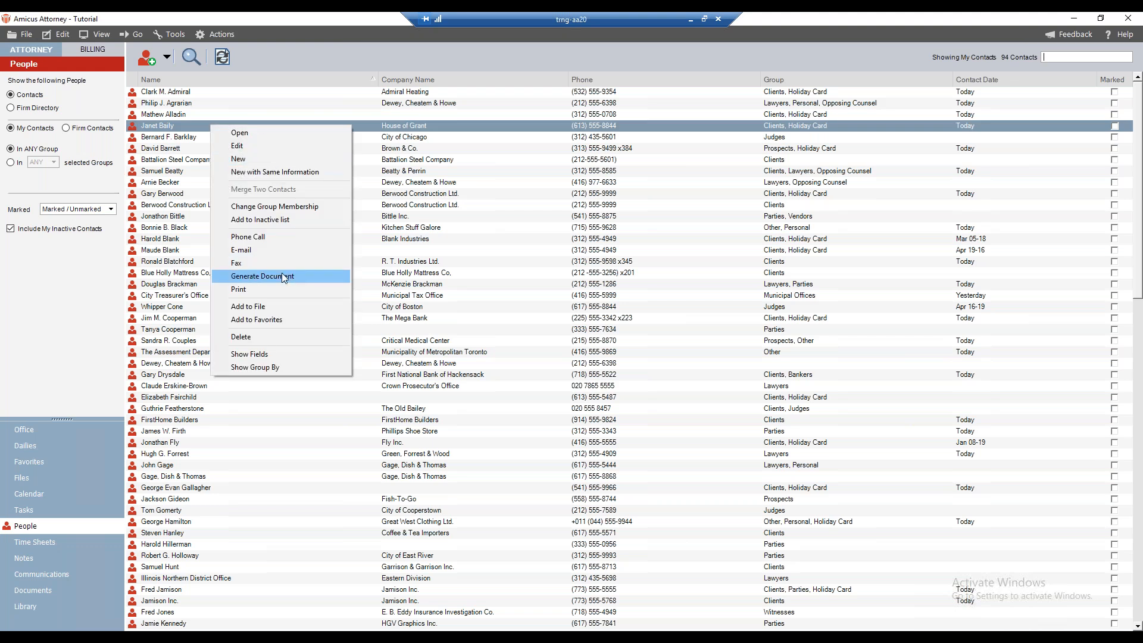
pyautogui.click(233, 29)
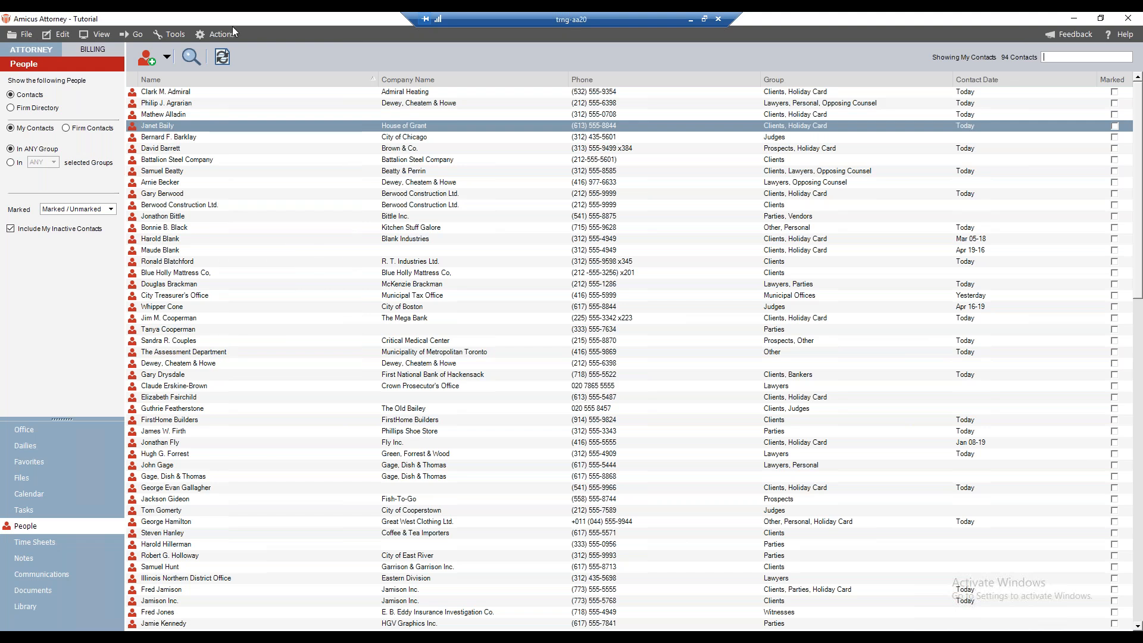
pyautogui.click(223, 34)
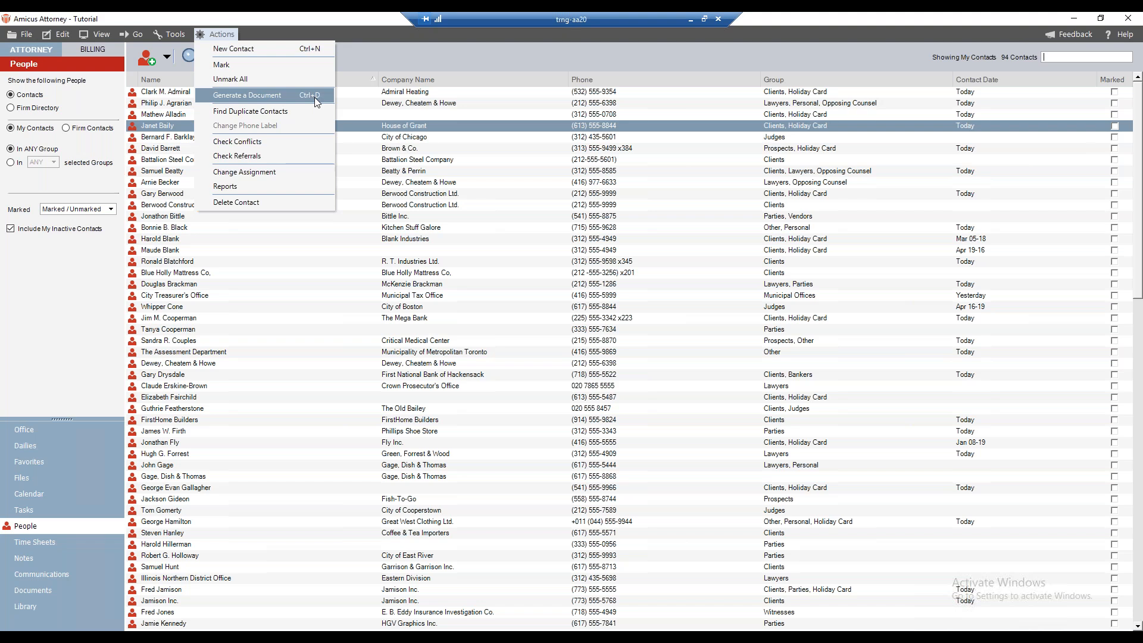
pyautogui.click(356, 28)
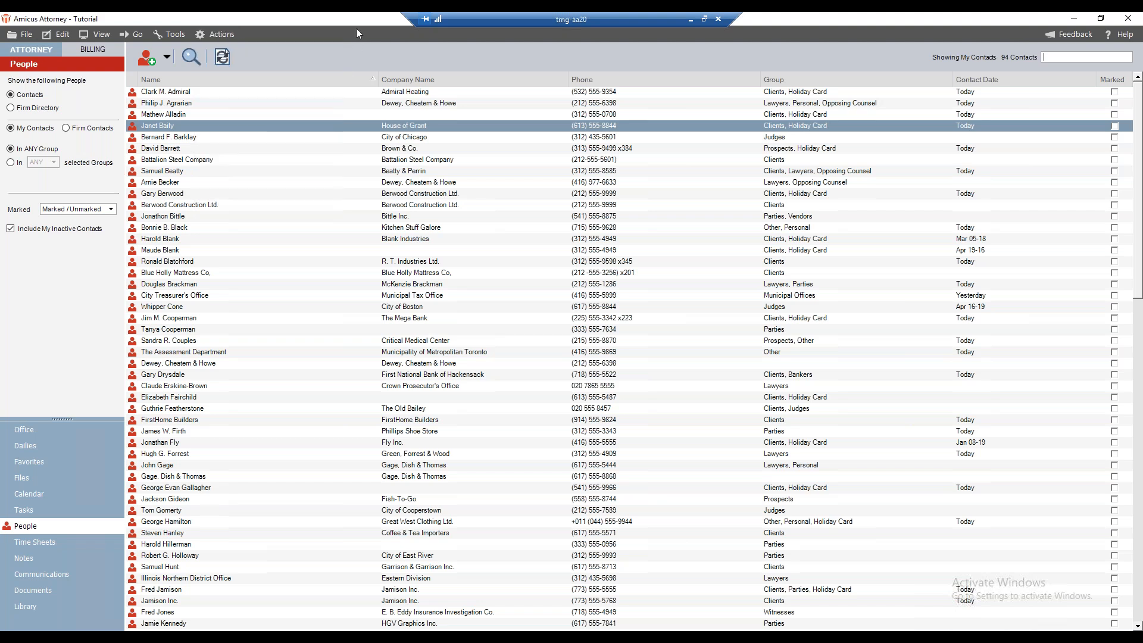
# Open the selected contact's details to examine the Generate Document action, and close the contact again.
pyautogui.click(176, 127)
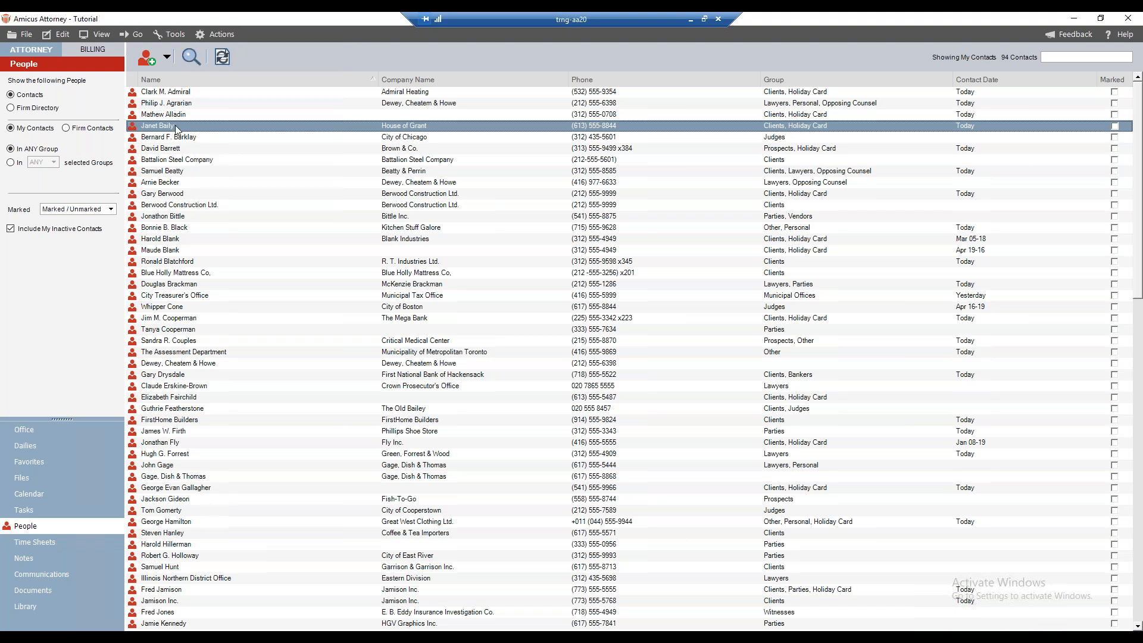
pyautogui.doubleClick(175, 127)
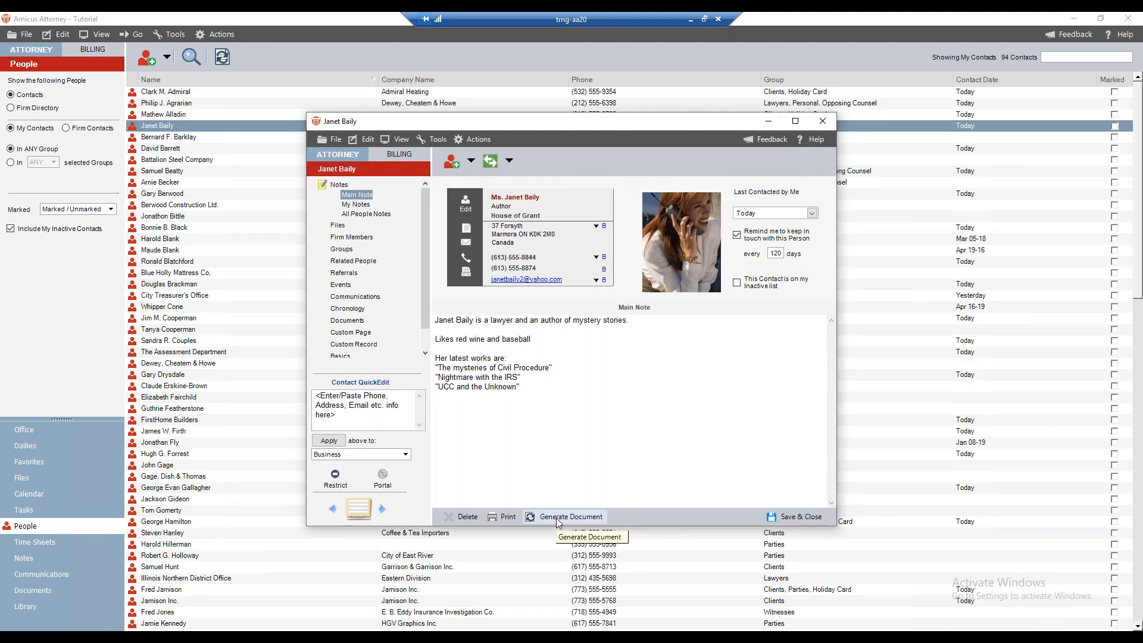
pyautogui.click(475, 139)
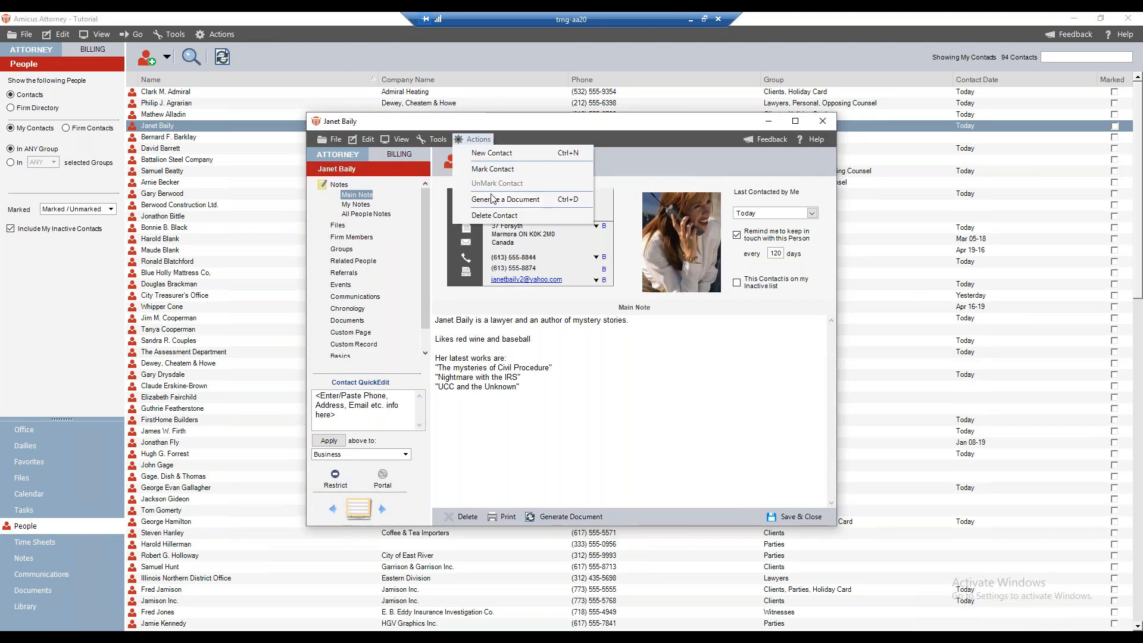
pyautogui.click(655, 128)
pyautogui.click(786, 519)
# Close the file window that is still open and return from the tutorial to My Office.
pyautogui.moveTo(527, 610)
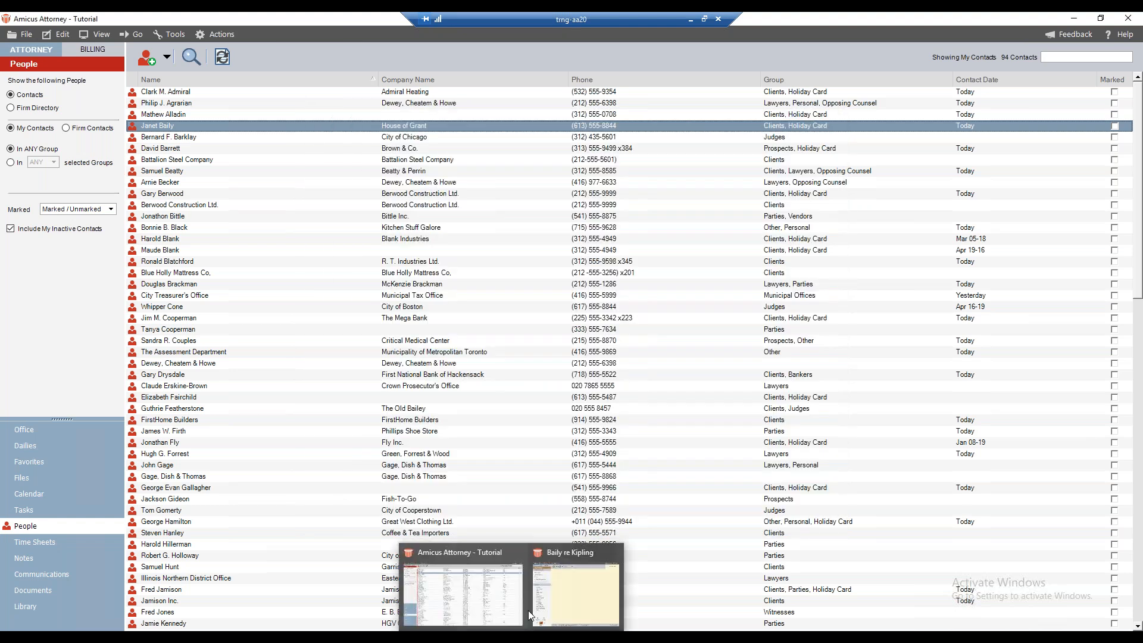
pyautogui.click(562, 560)
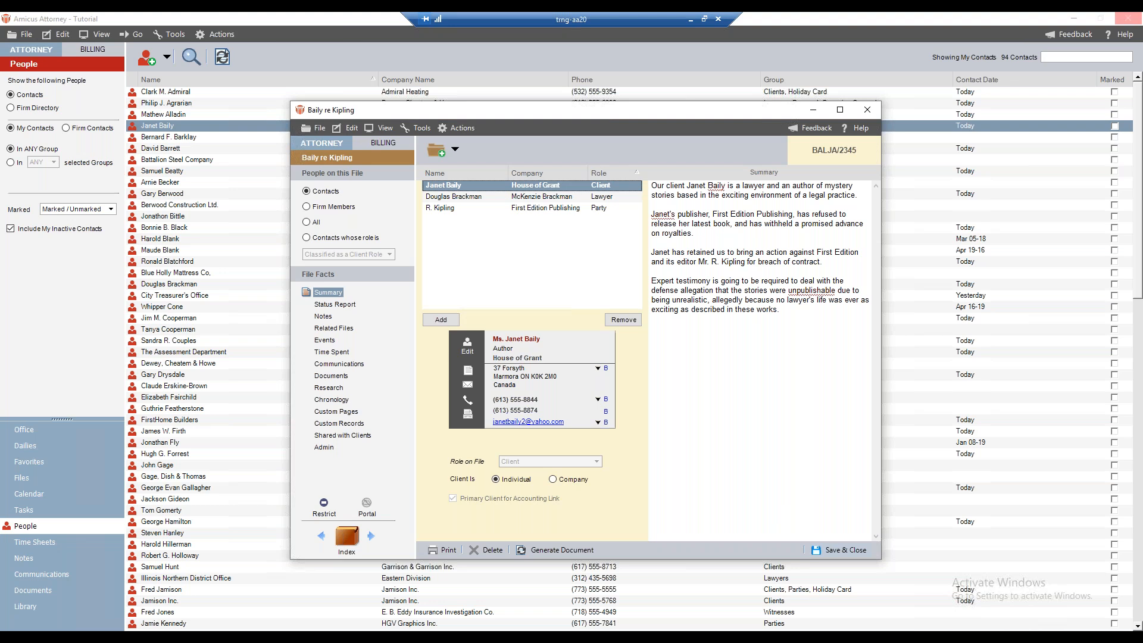
pyautogui.click(26, 446)
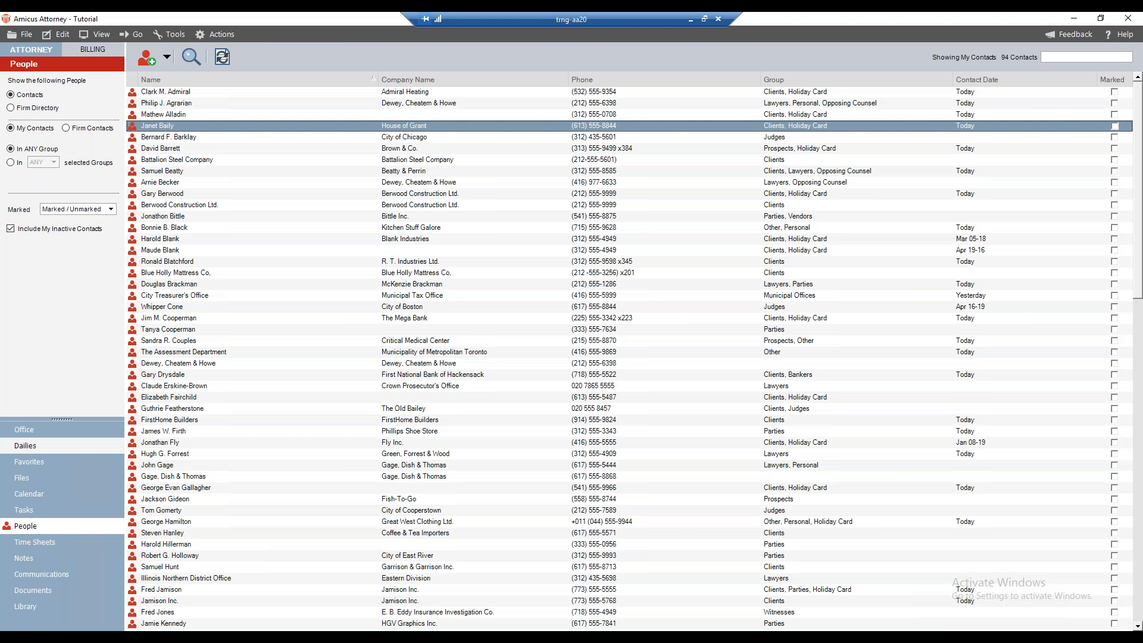
pyautogui.click(48, 431)
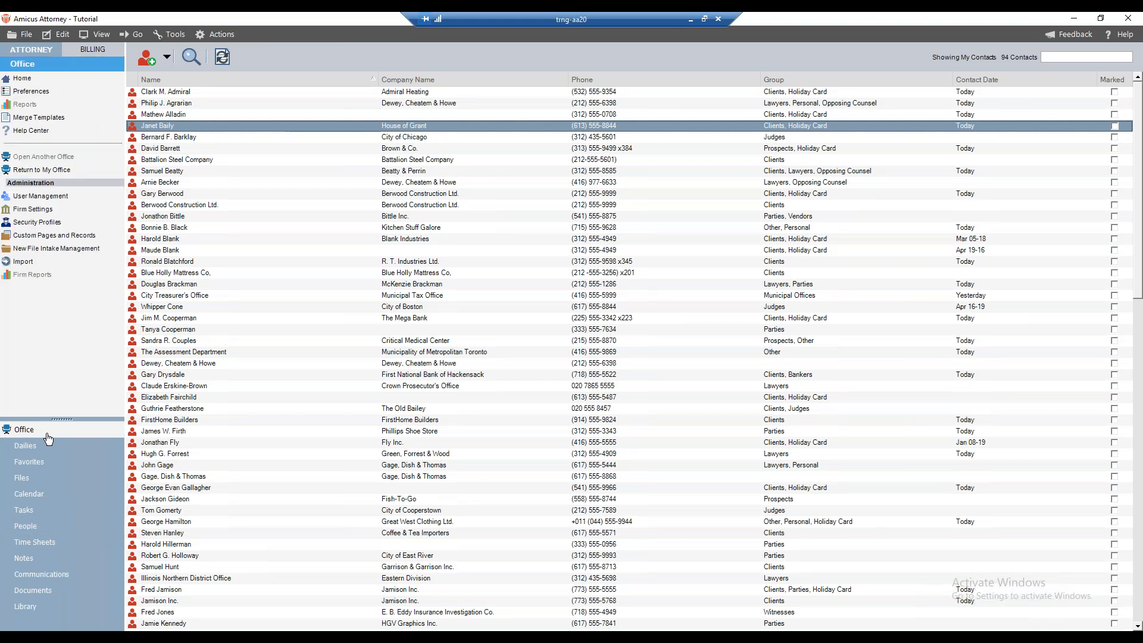
pyautogui.click(42, 170)
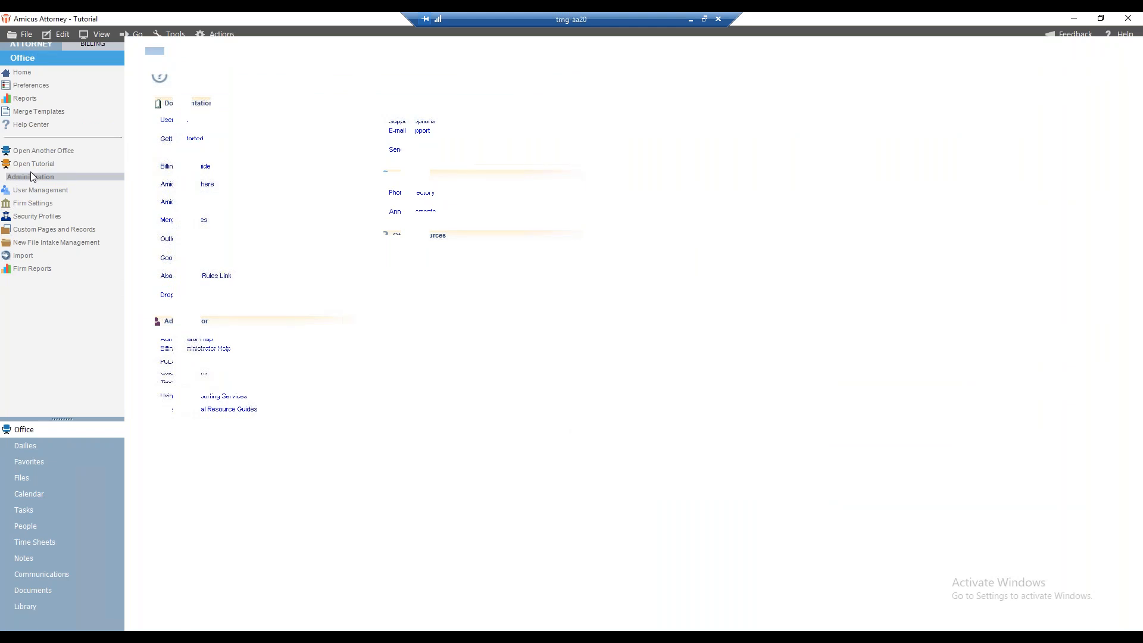
# Open Reports in the Office module and examine the reports available for Calendar, Communications, Files, People, Time and Client Portal.
pyautogui.click(24, 100)
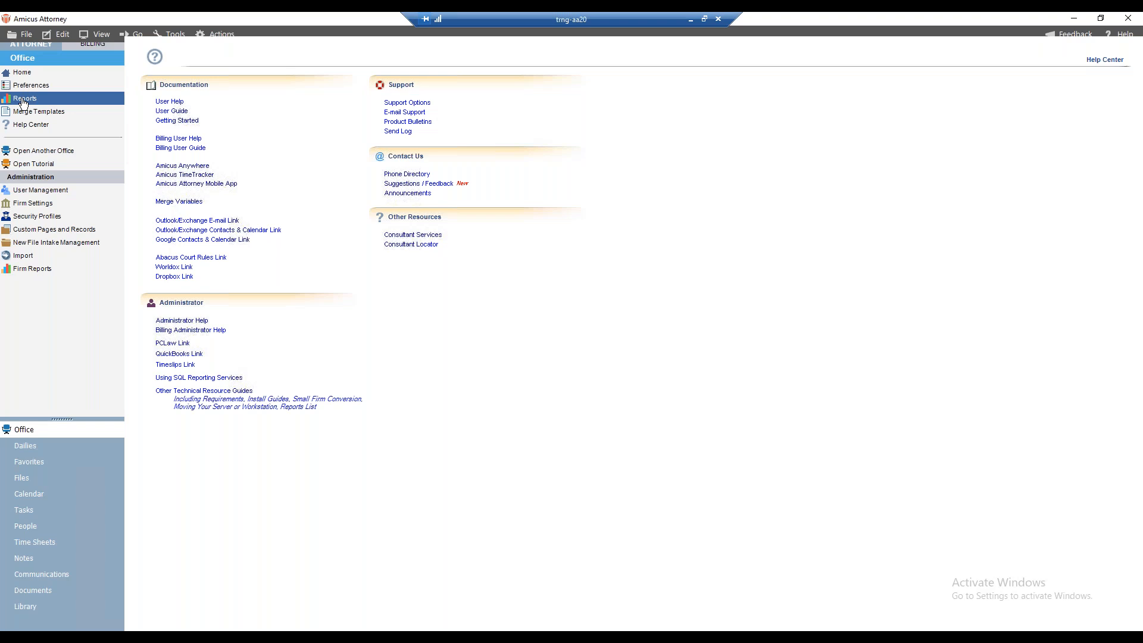
pyautogui.click(23, 101)
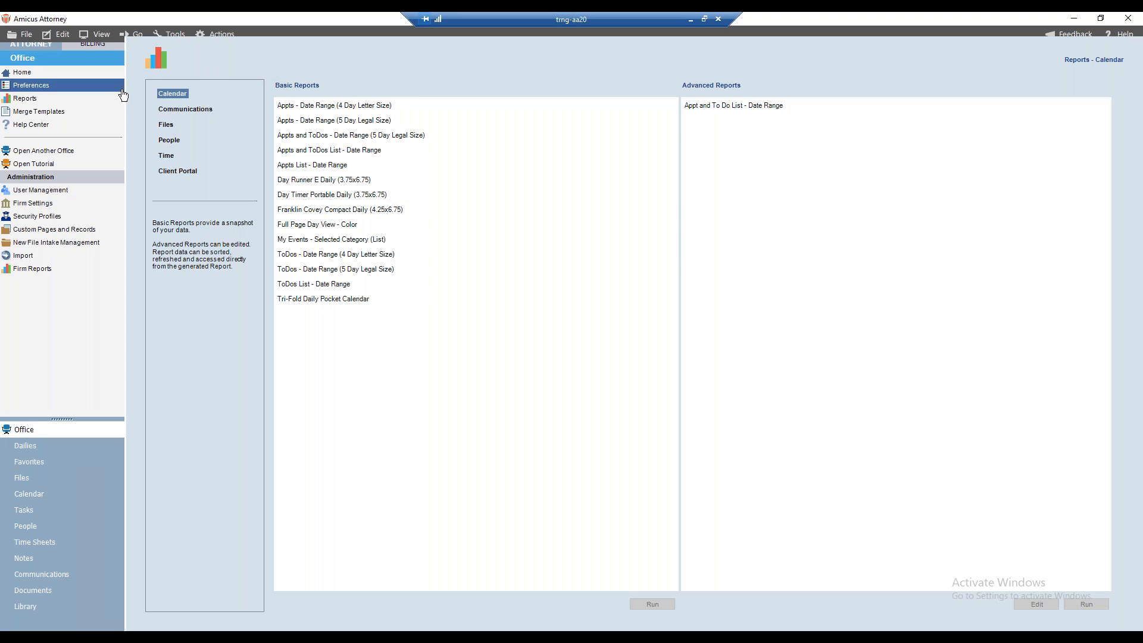
pyautogui.click(177, 110)
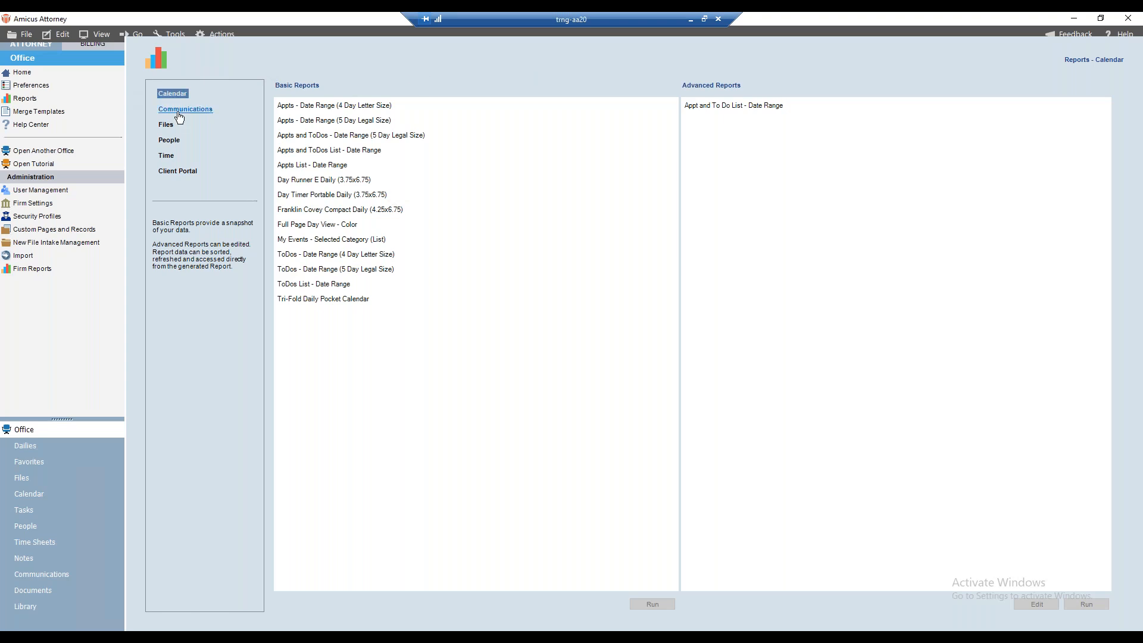
pyautogui.click(169, 127)
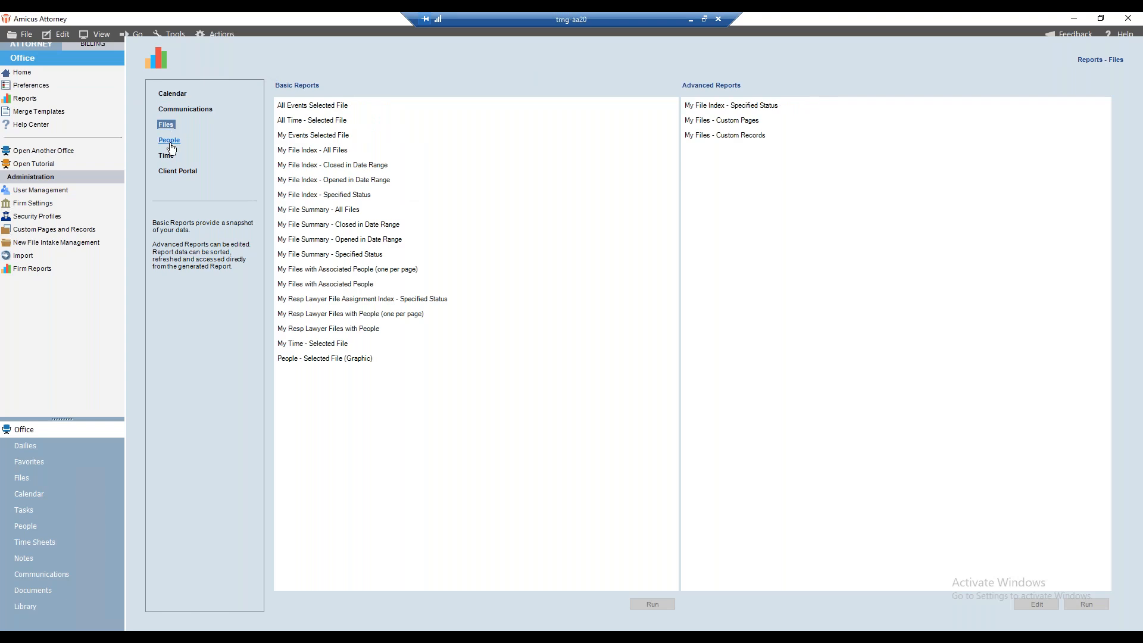
pyautogui.click(172, 141)
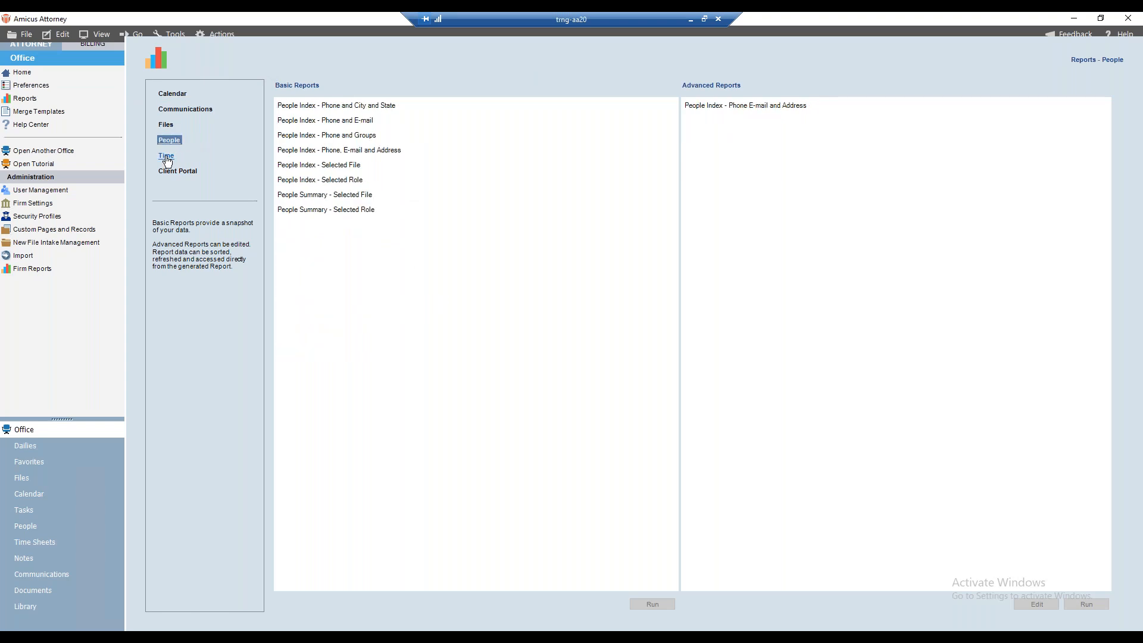
pyautogui.click(237, 155)
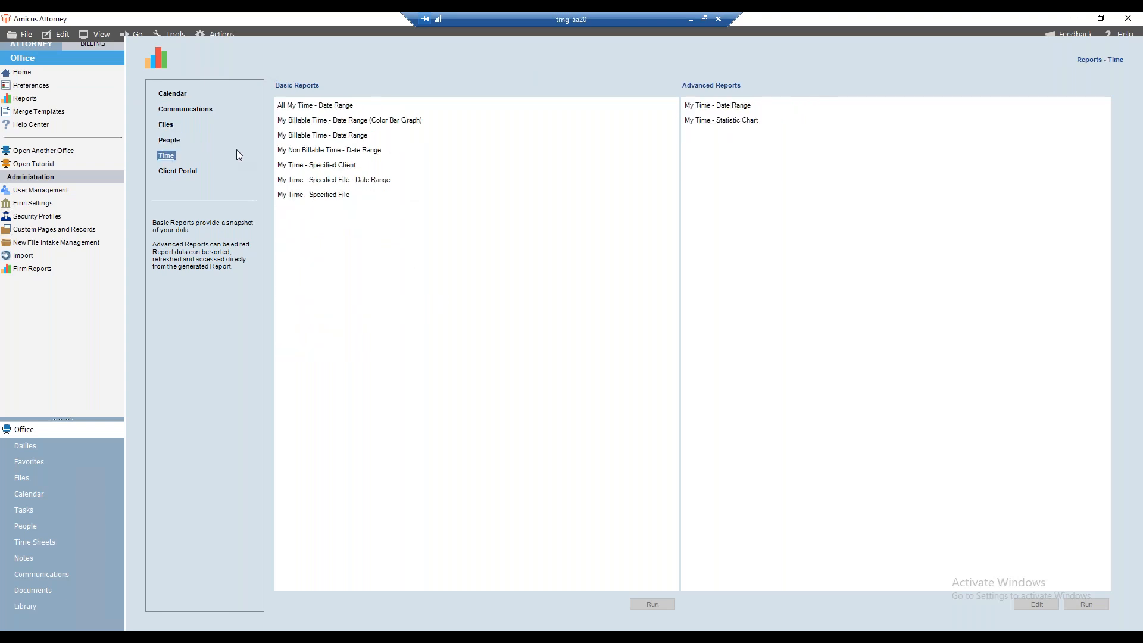
pyautogui.click(184, 173)
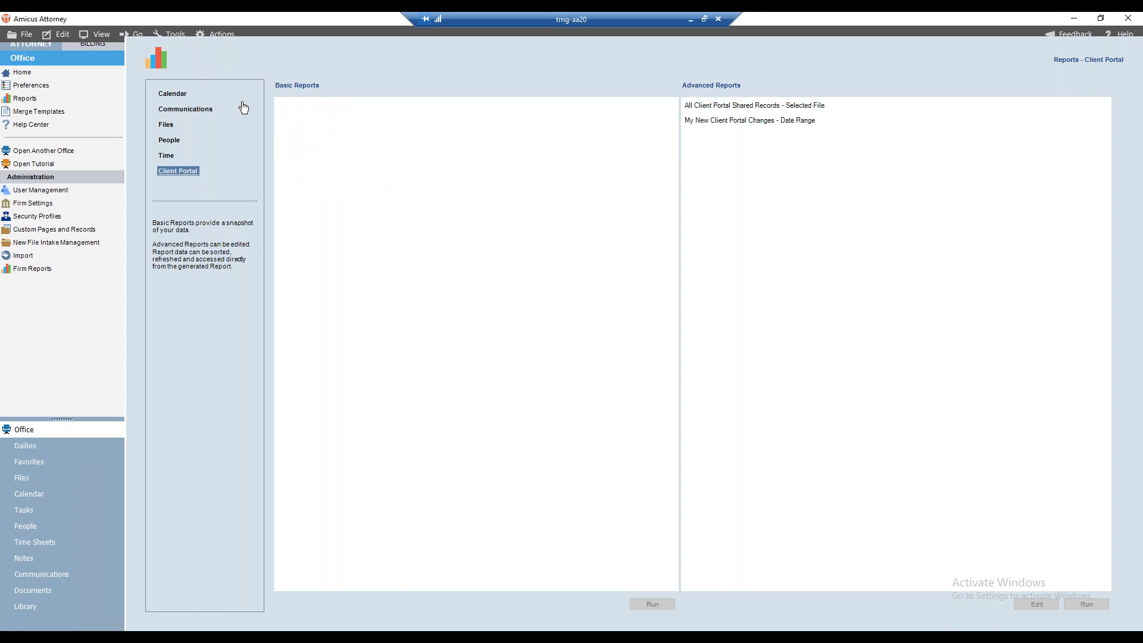
pyautogui.click(181, 97)
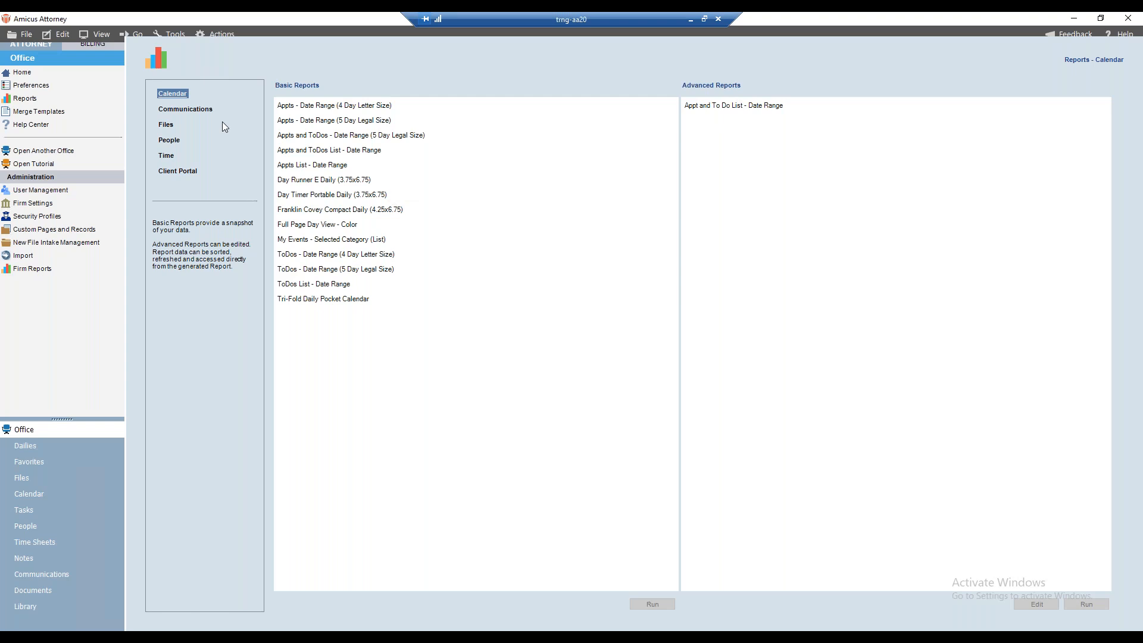
pyautogui.click(182, 111)
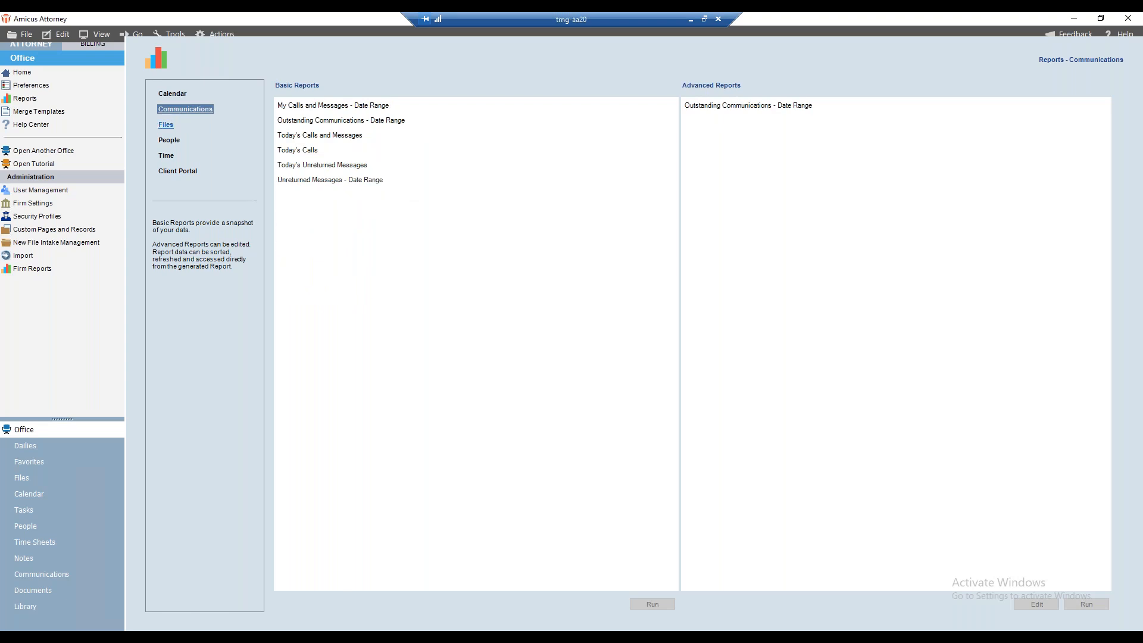
# Compare the basic and advanced Files reports, including the two My File Index - Specified Status versions and My File Summary - Specified Status.
pyautogui.click(167, 124)
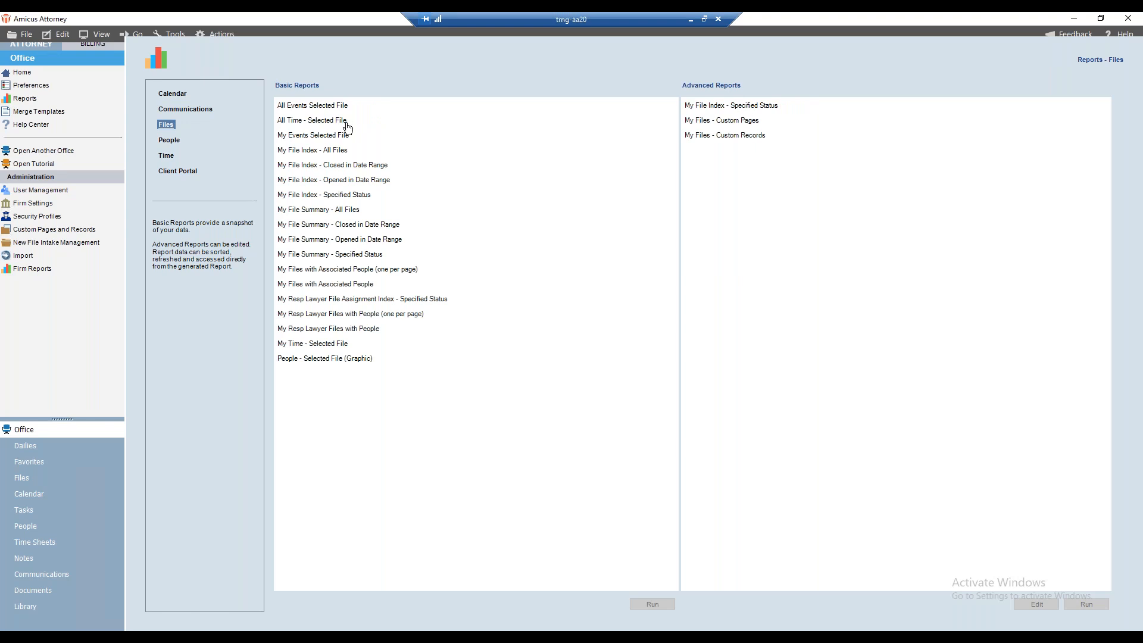
pyautogui.click(326, 195)
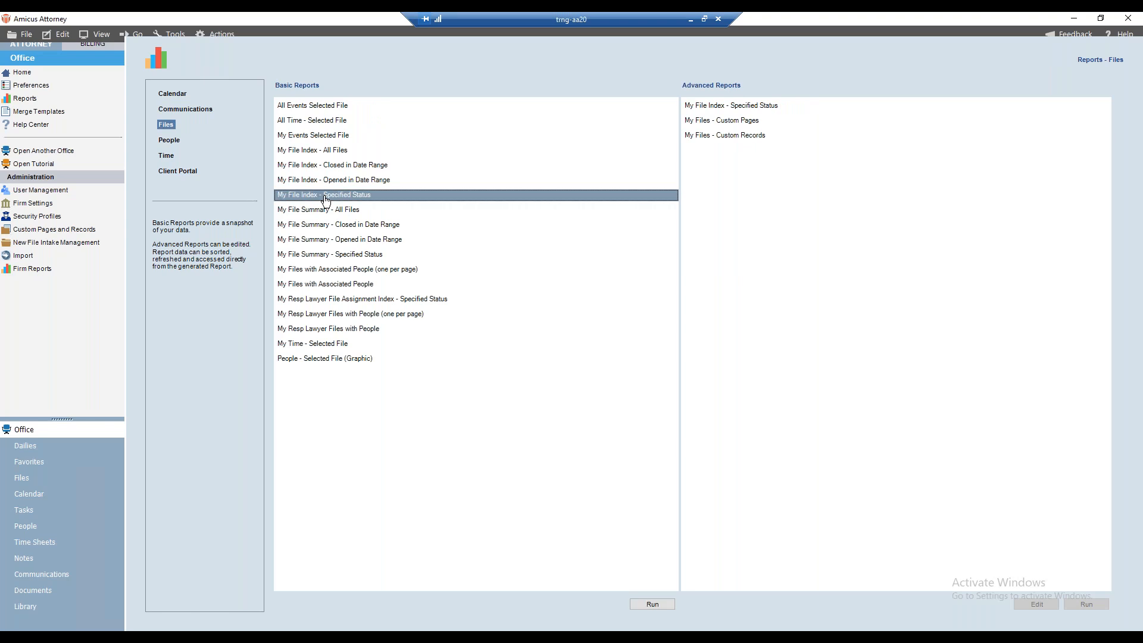
pyautogui.click(707, 111)
pyautogui.click(335, 196)
pyautogui.click(702, 106)
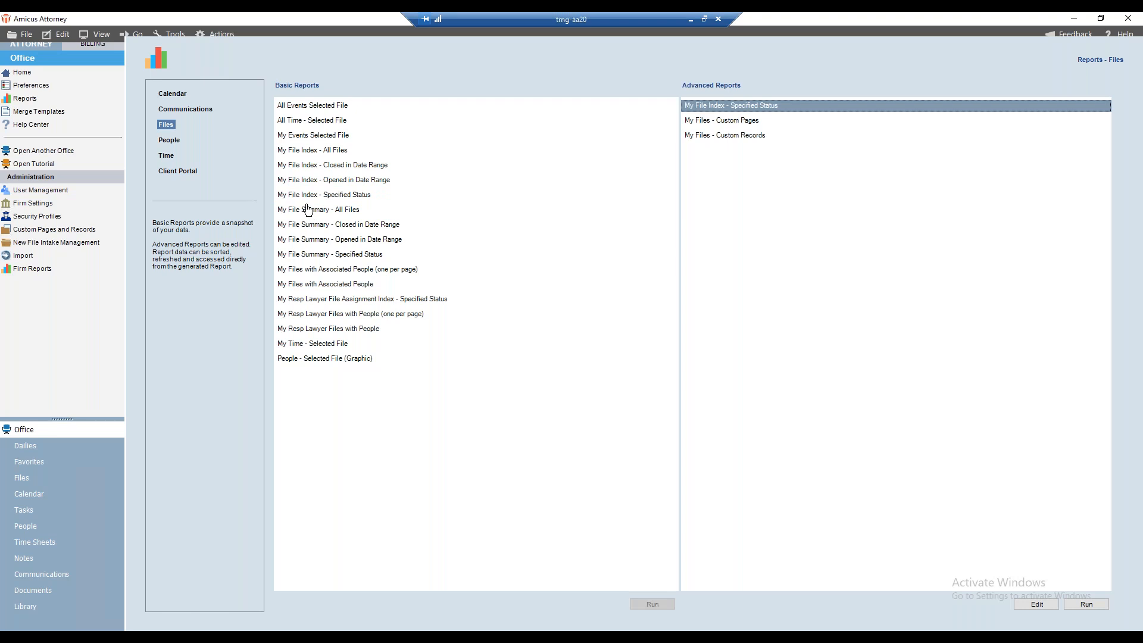
pyautogui.click(306, 256)
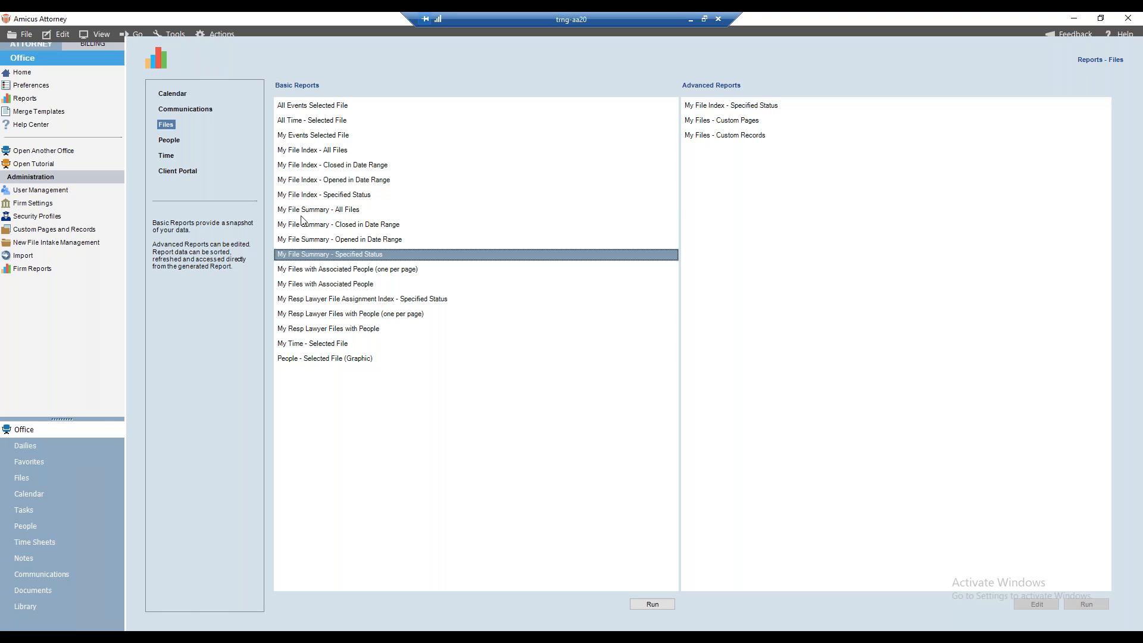
# Run the basic My File Index - Specified Status report with file status All, review the output in Word, and close it.
pyautogui.click(301, 198)
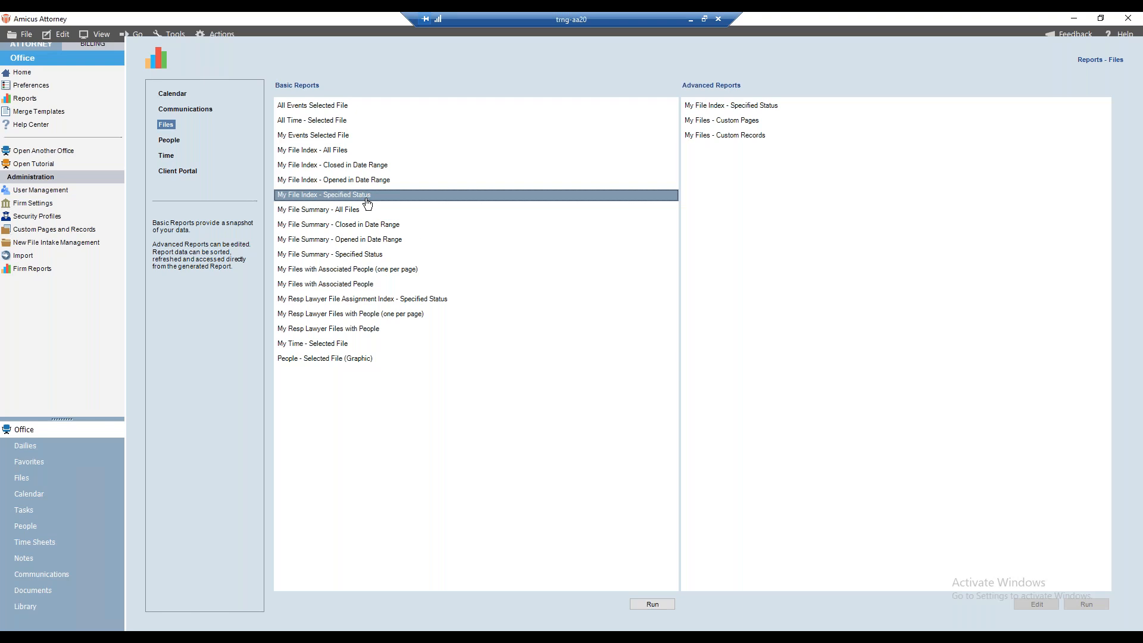
pyautogui.click(653, 604)
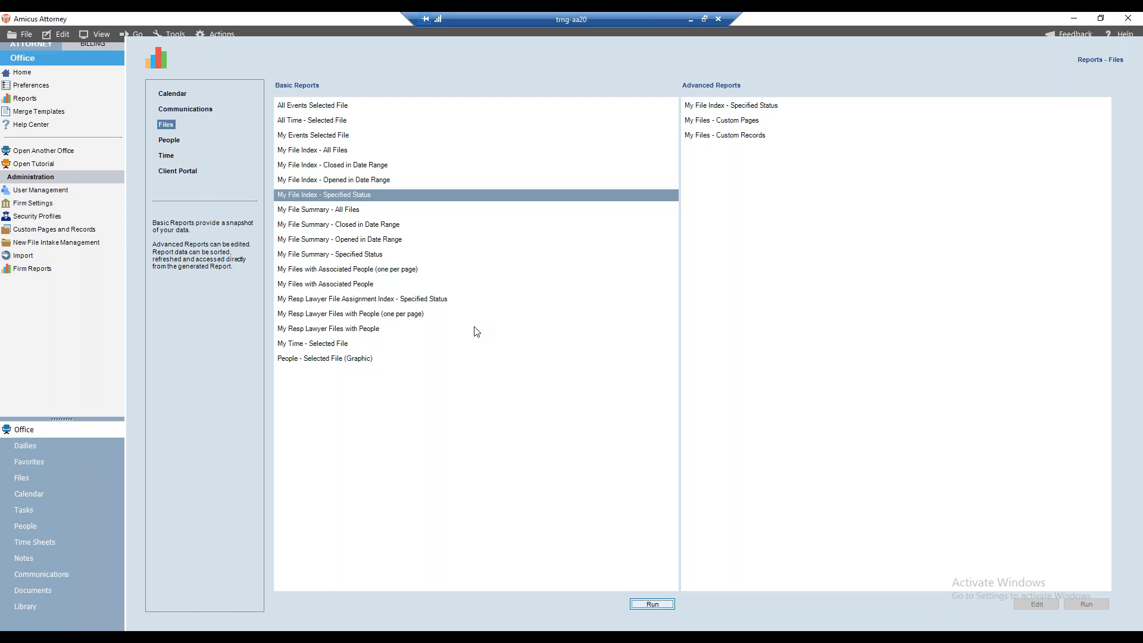
pyautogui.click(652, 604)
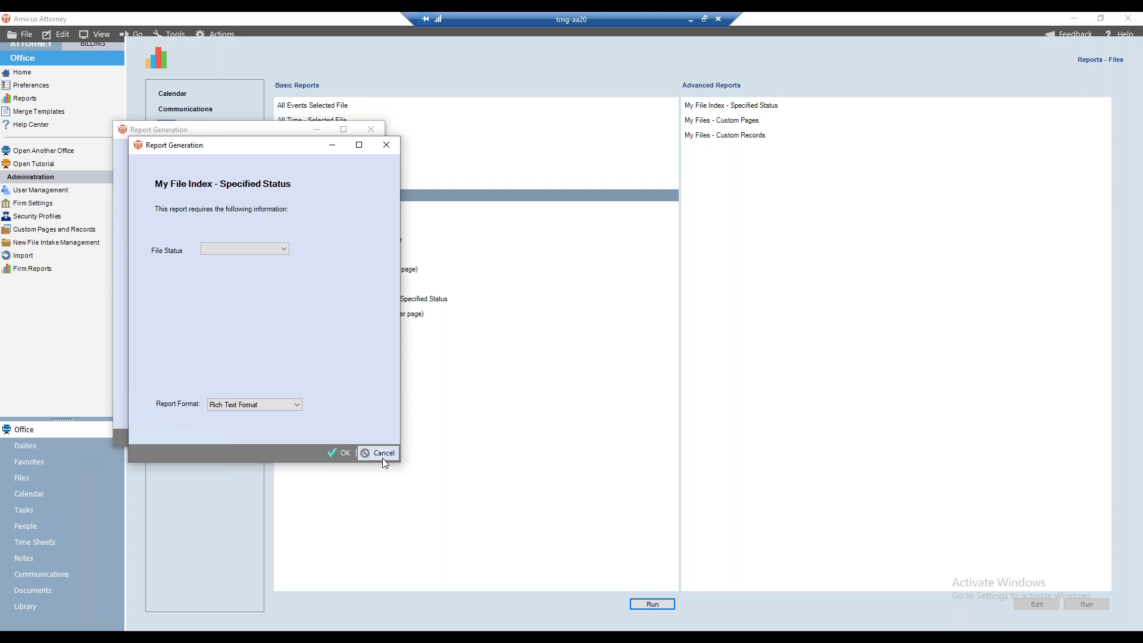
pyautogui.moveTo(215, 129); pyautogui.dragTo(312, 150)
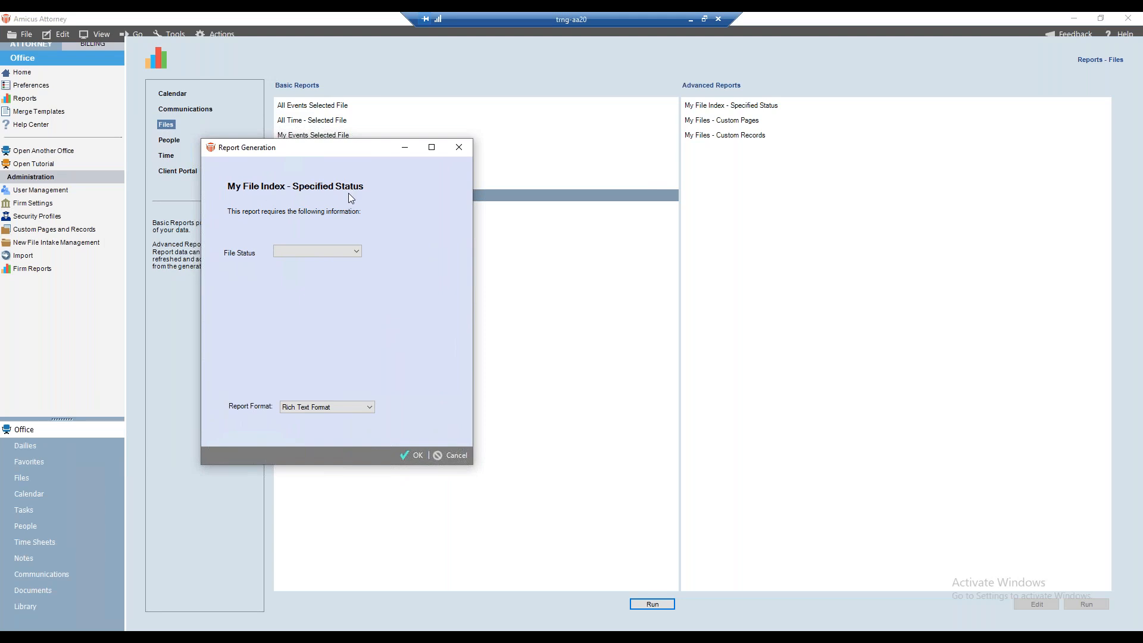
pyautogui.click(359, 250)
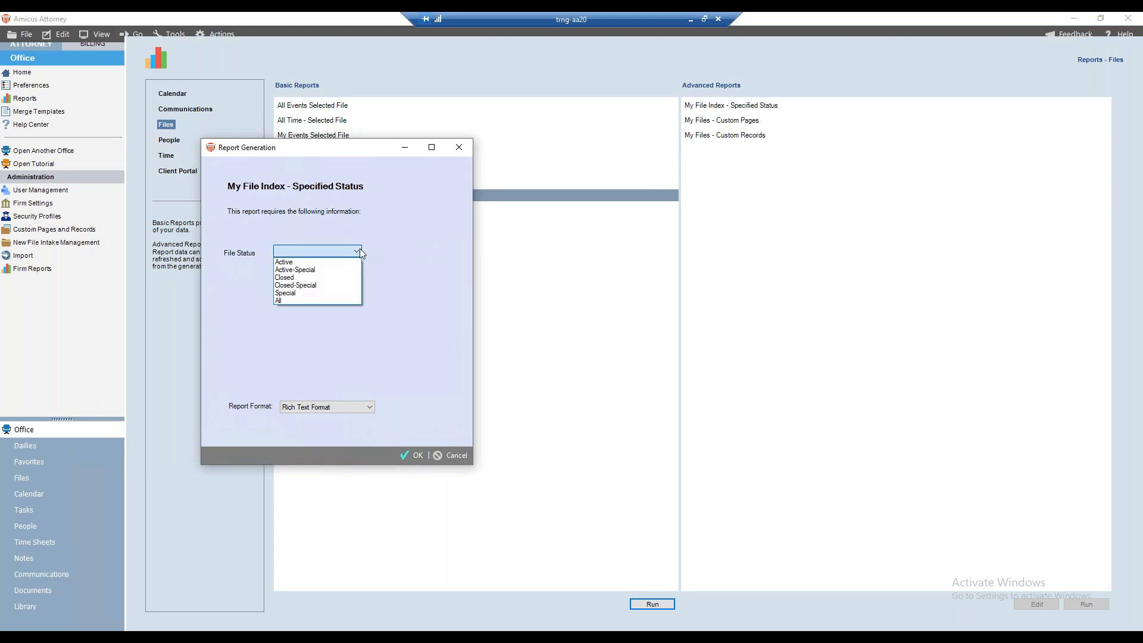
pyautogui.click(289, 300)
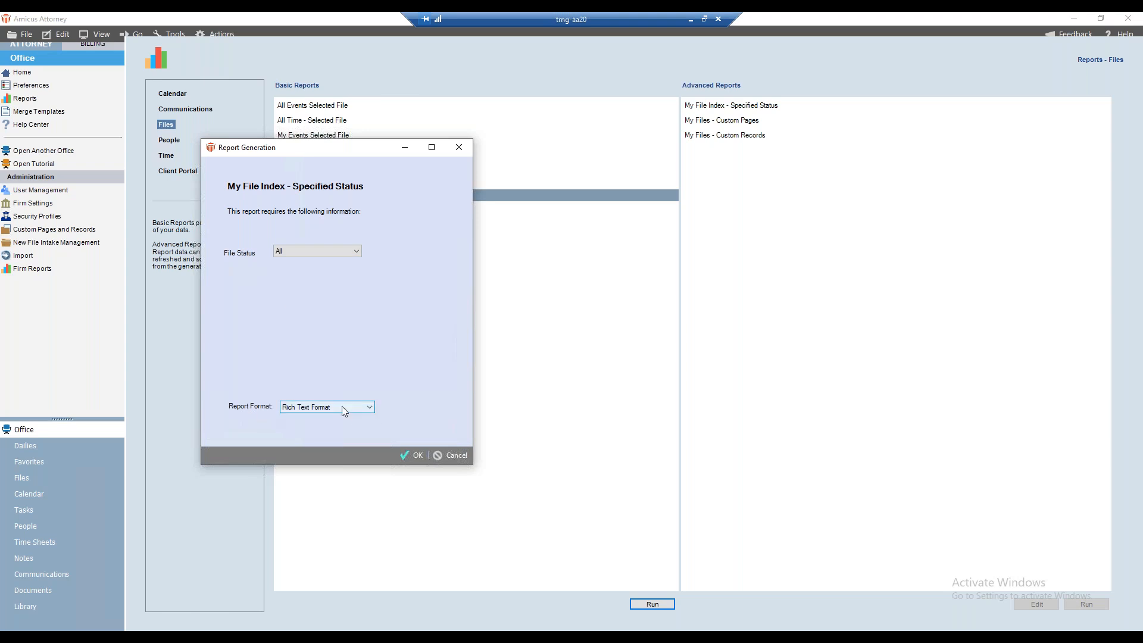
pyautogui.click(370, 407)
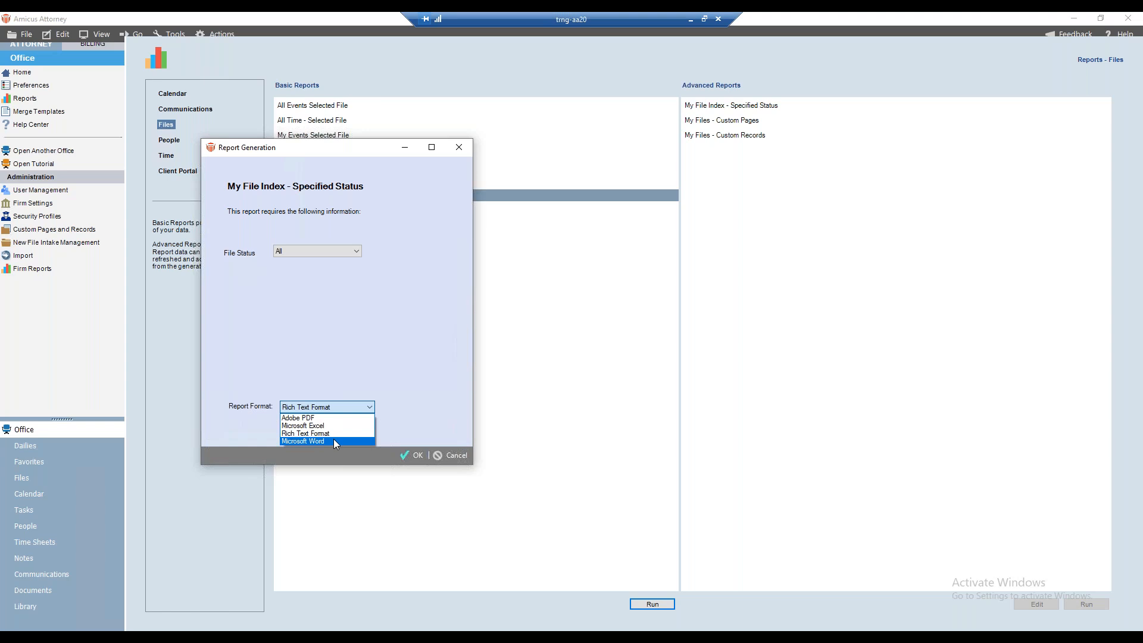
pyautogui.click(336, 435)
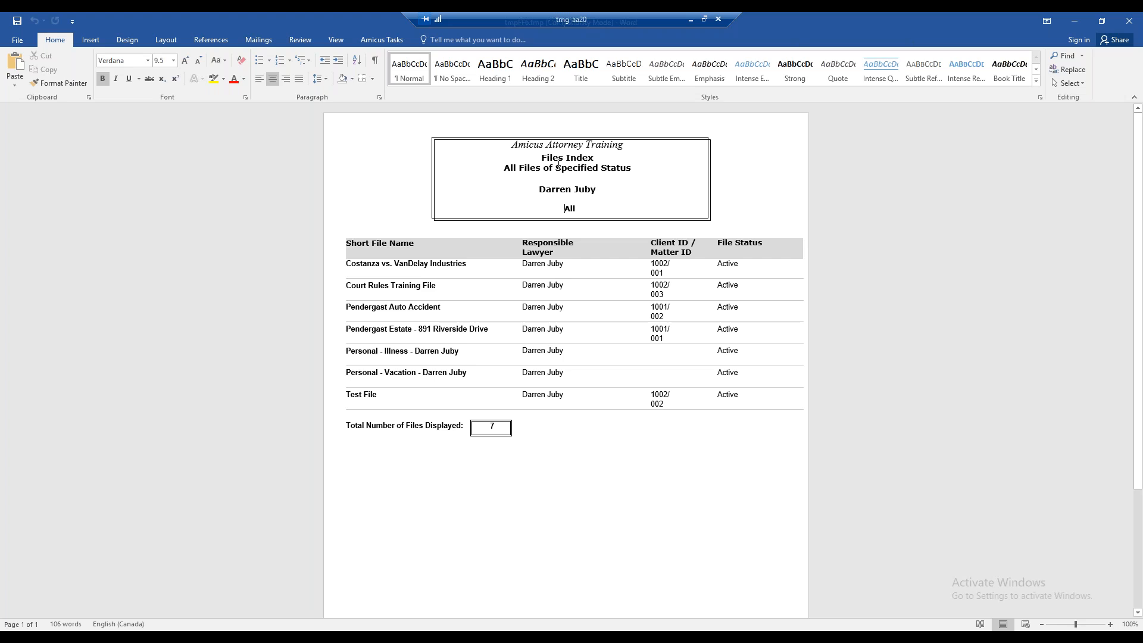
pyautogui.click(1129, 21)
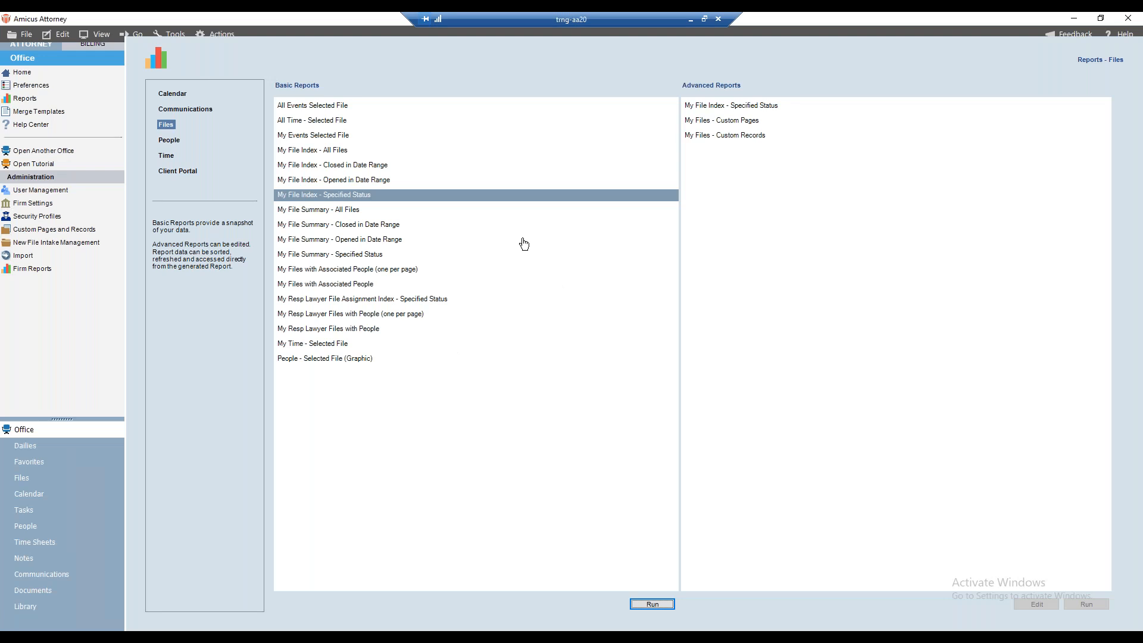
# Run the advanced My File Index - Specified Status report with file status All and maximize the report viewer.
pyautogui.click(708, 107)
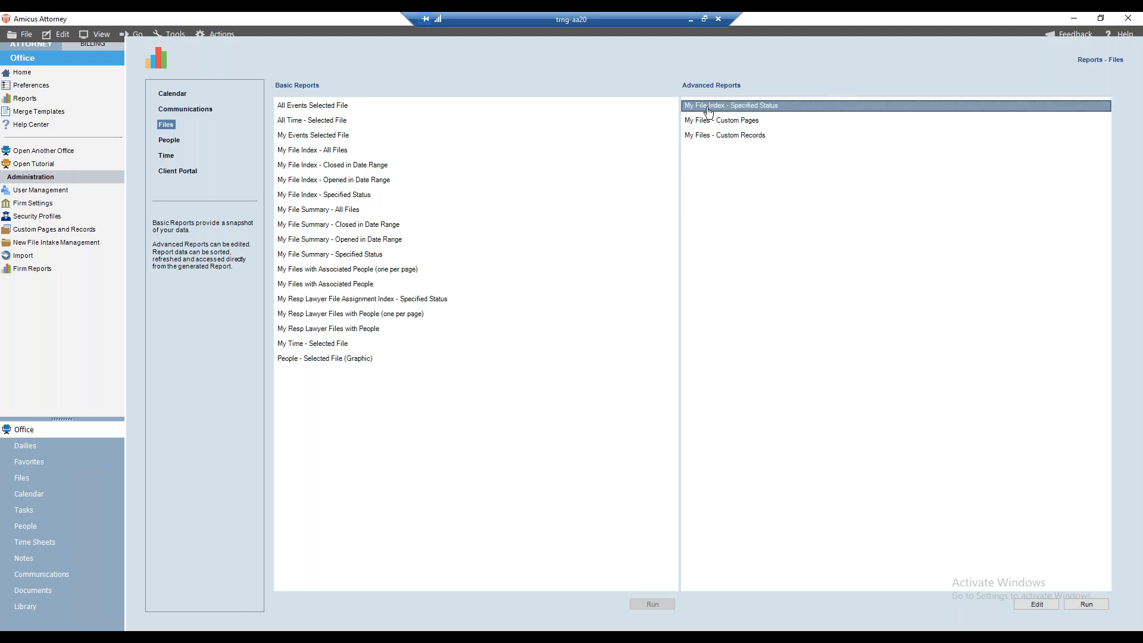
pyautogui.click(1090, 604)
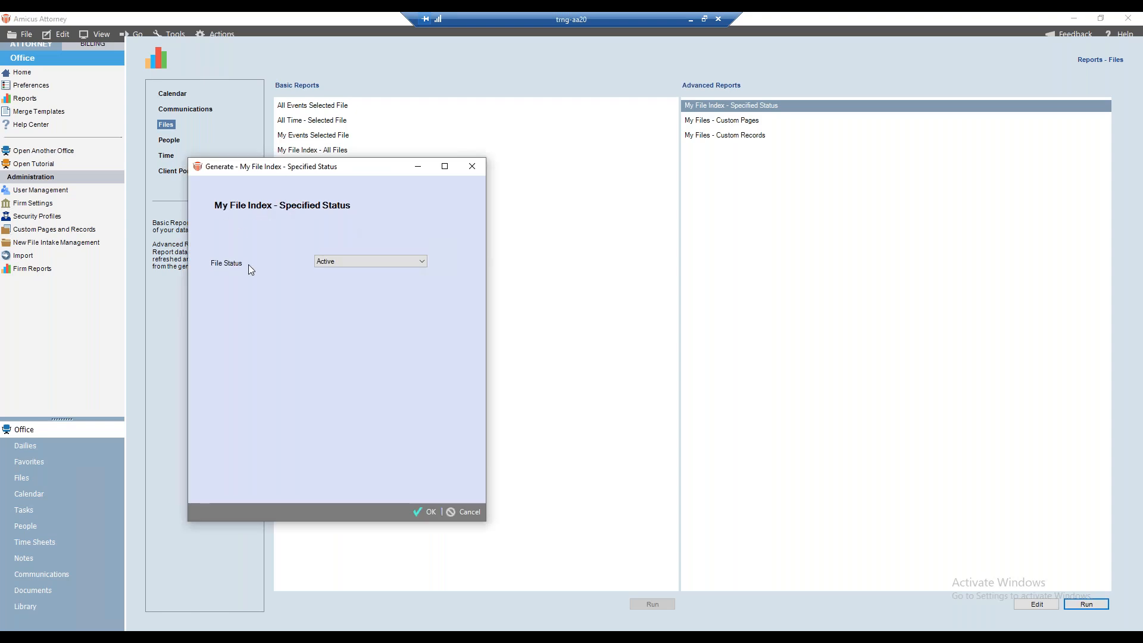
pyautogui.click(421, 261)
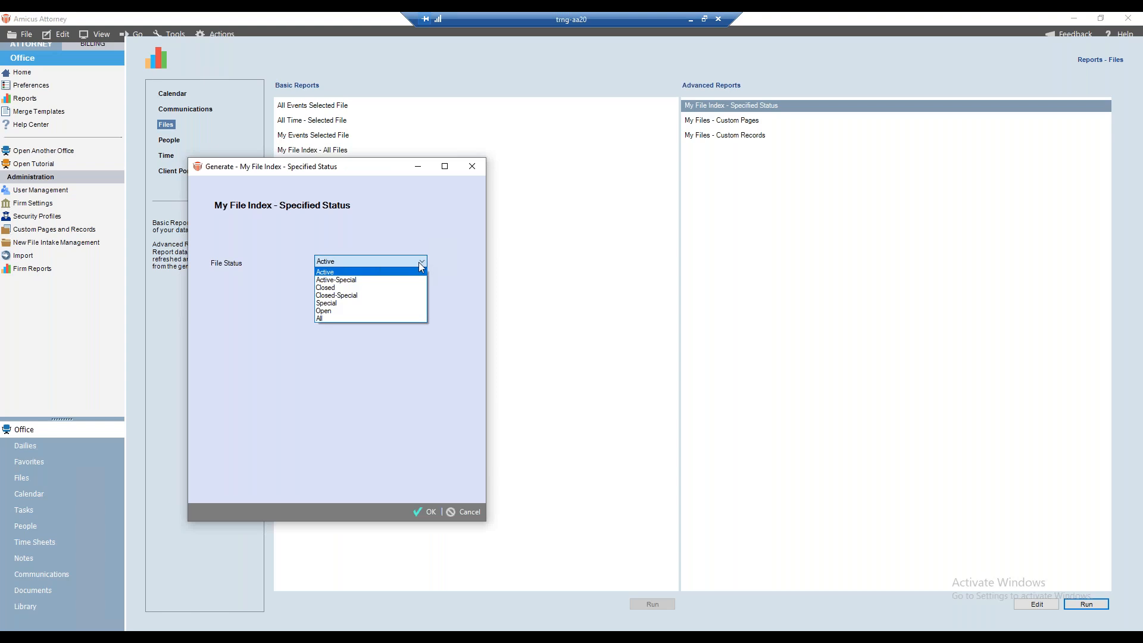
pyautogui.click(343, 319)
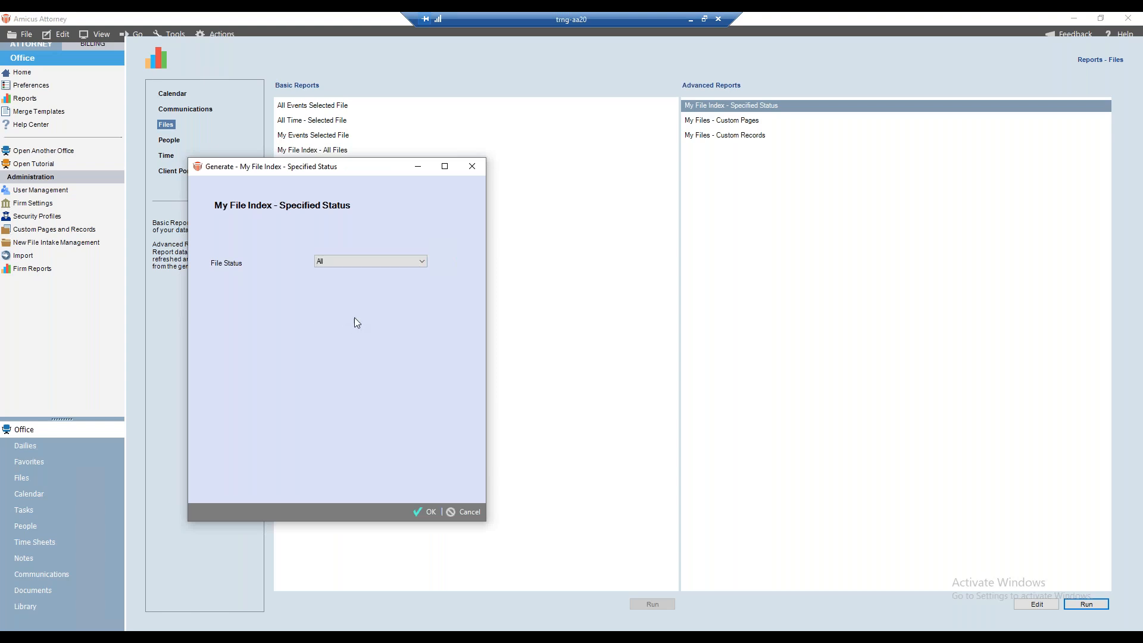
pyautogui.click(426, 512)
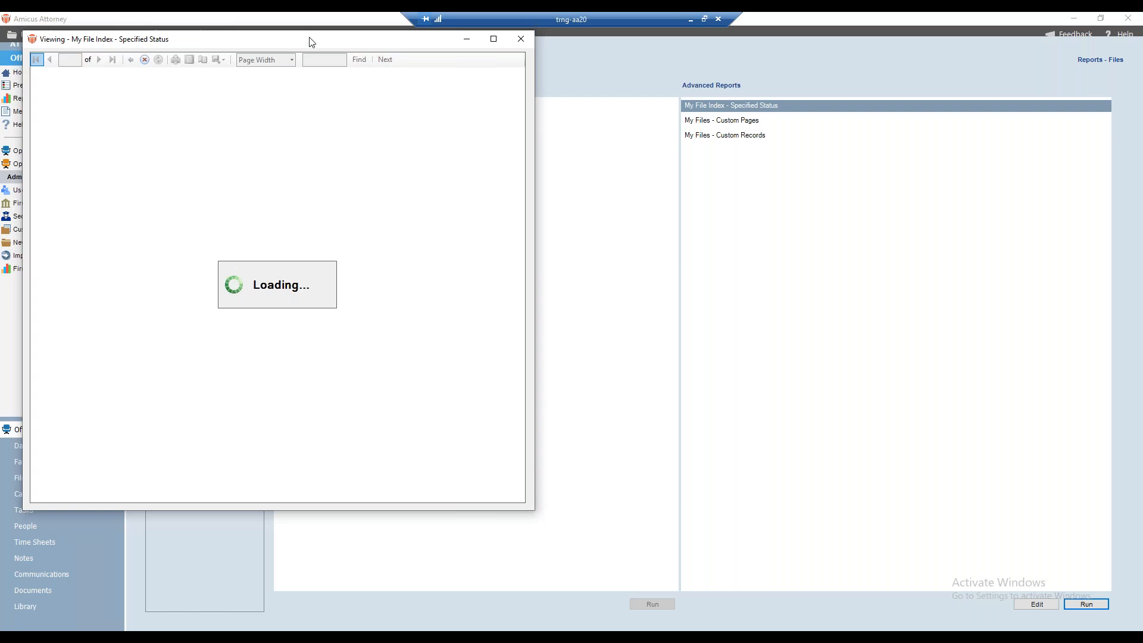
pyautogui.click(493, 39)
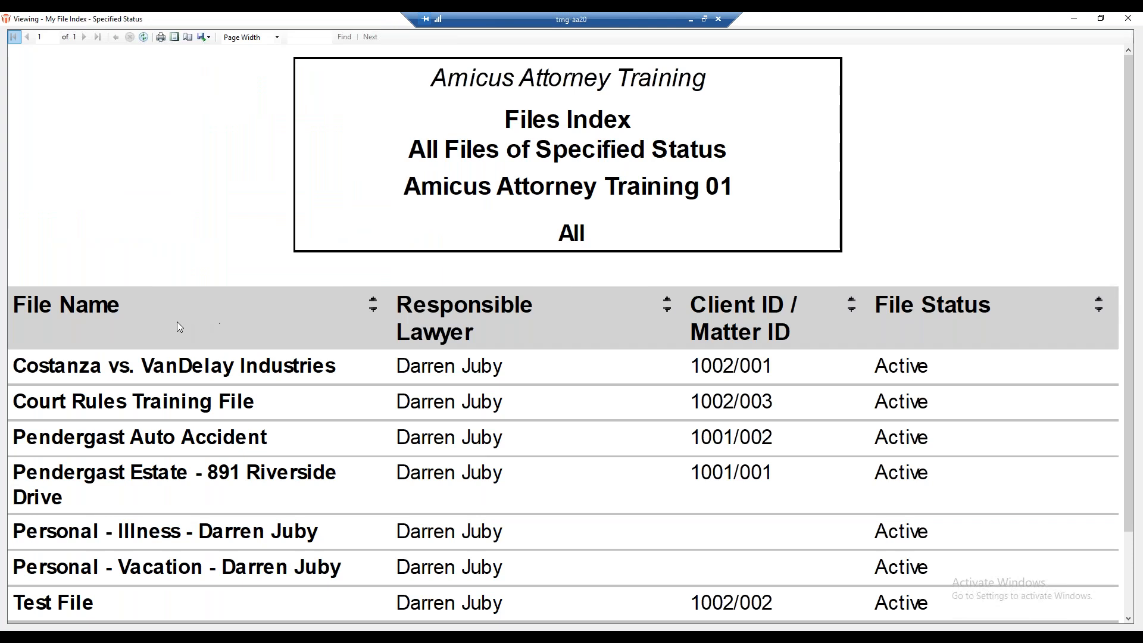
# Sort the file index by File Name descending, by Responsible Lawyer descending, and by Client ID / Matter ID ascending.
pyautogui.click(374, 311)
pyautogui.click(373, 306)
pyautogui.click(374, 306)
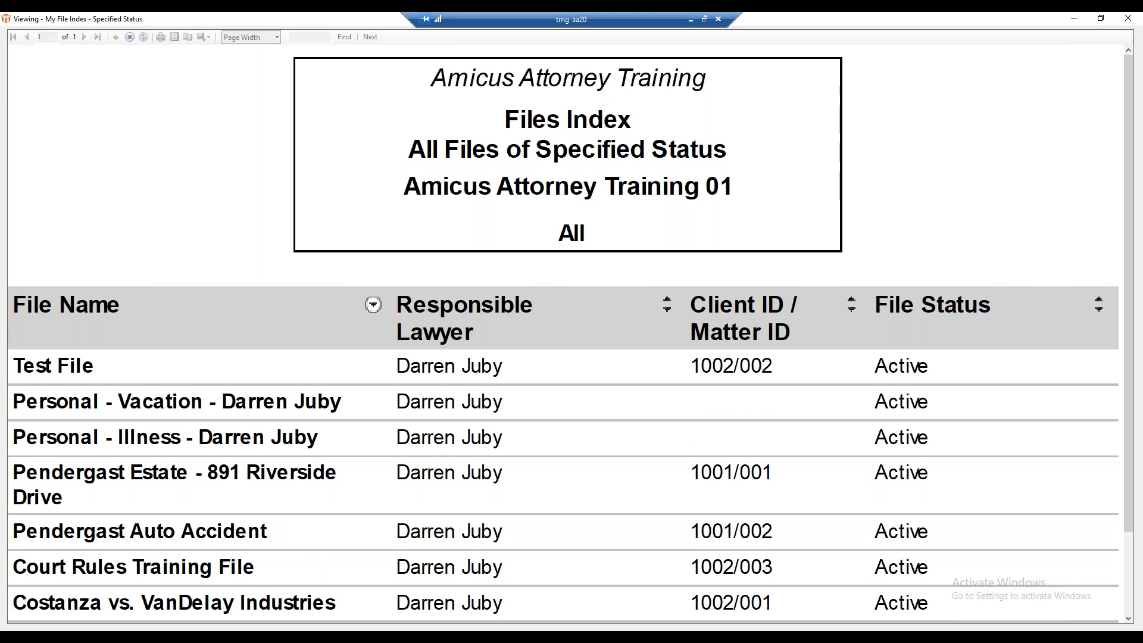
pyautogui.click(666, 306)
pyautogui.click(667, 306)
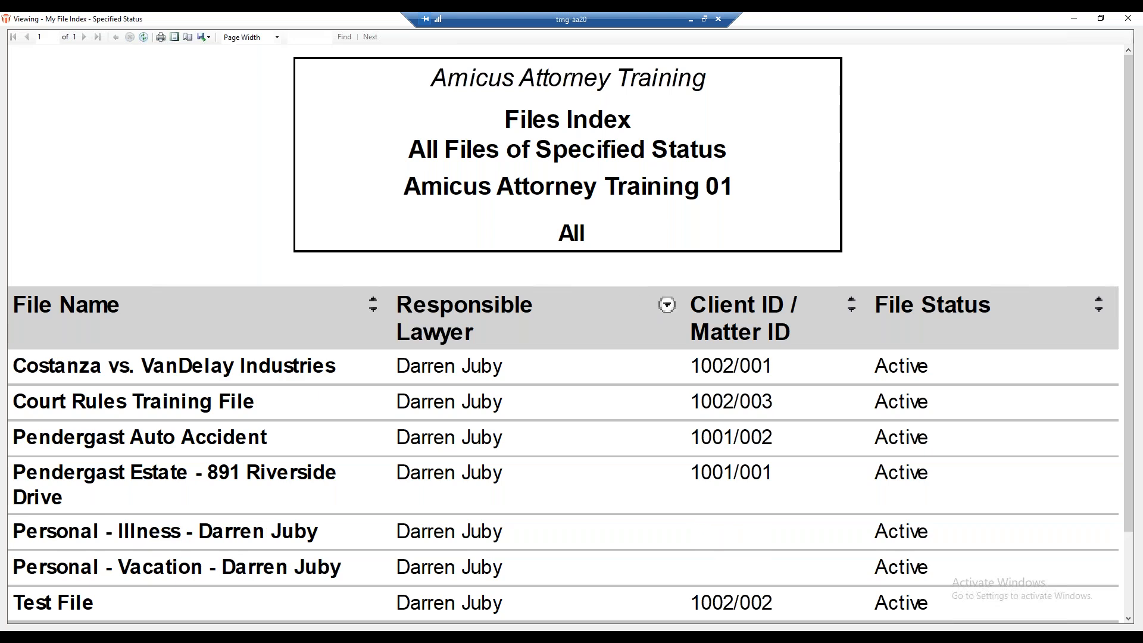
pyautogui.click(852, 310)
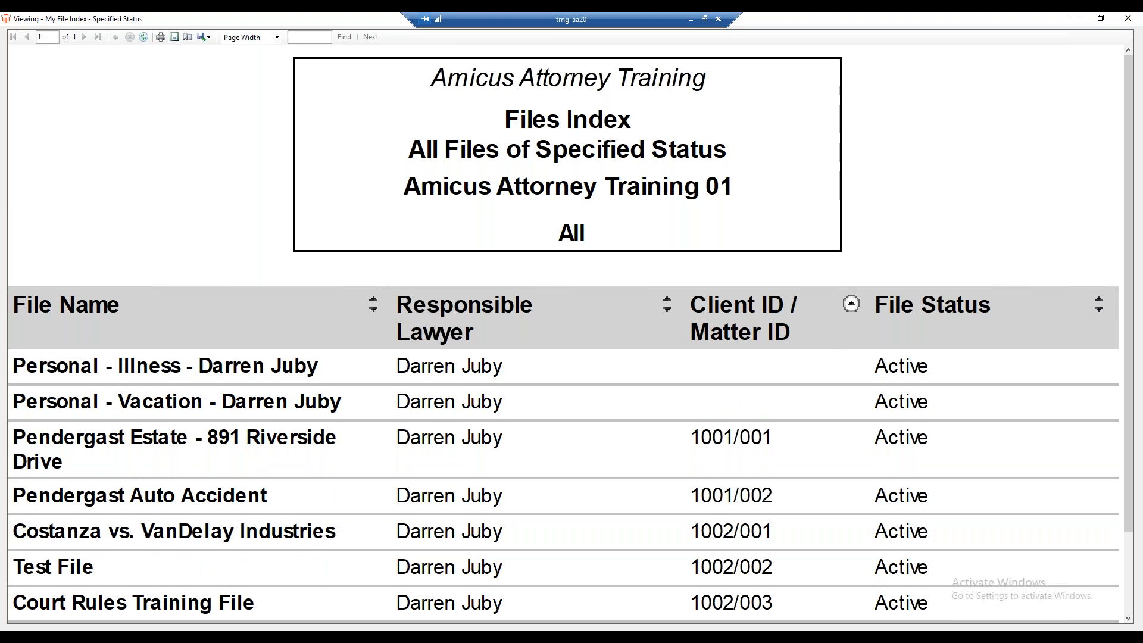
pyautogui.click(852, 304)
# Examine the export formats available for the file index report and close the report viewer.
pyautogui.click(209, 37)
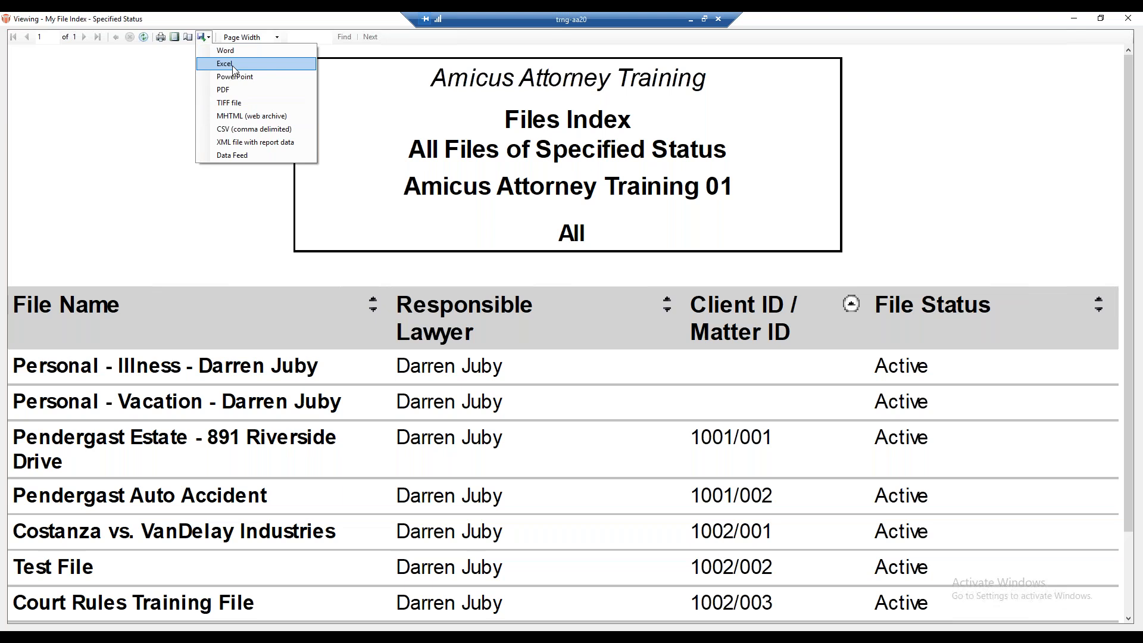
pyautogui.click(212, 20)
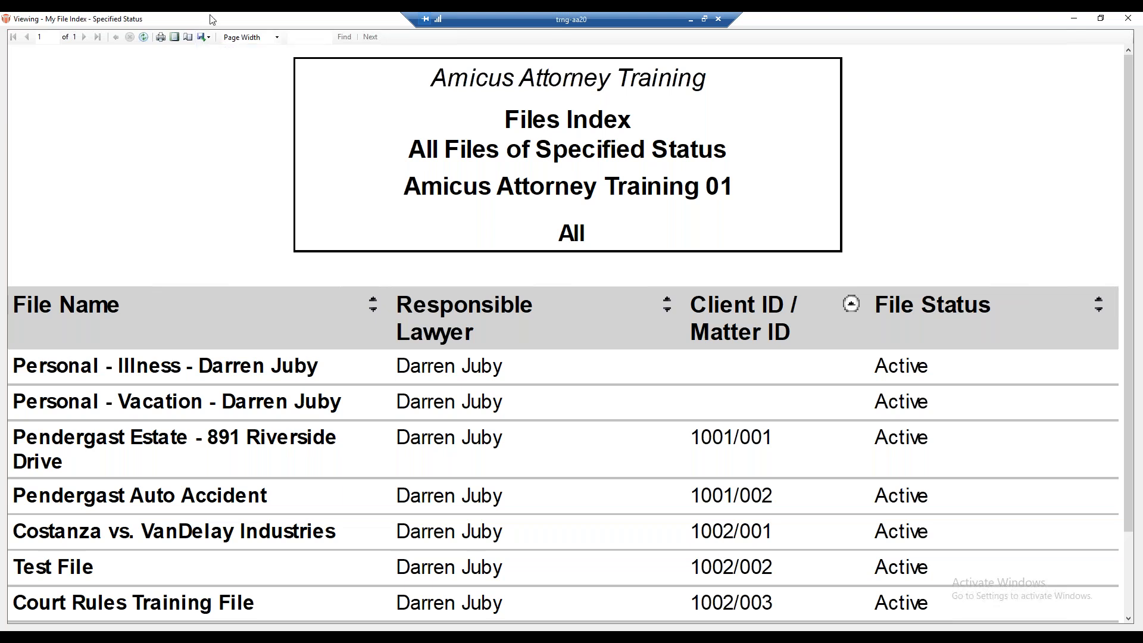
pyautogui.click(1124, 20)
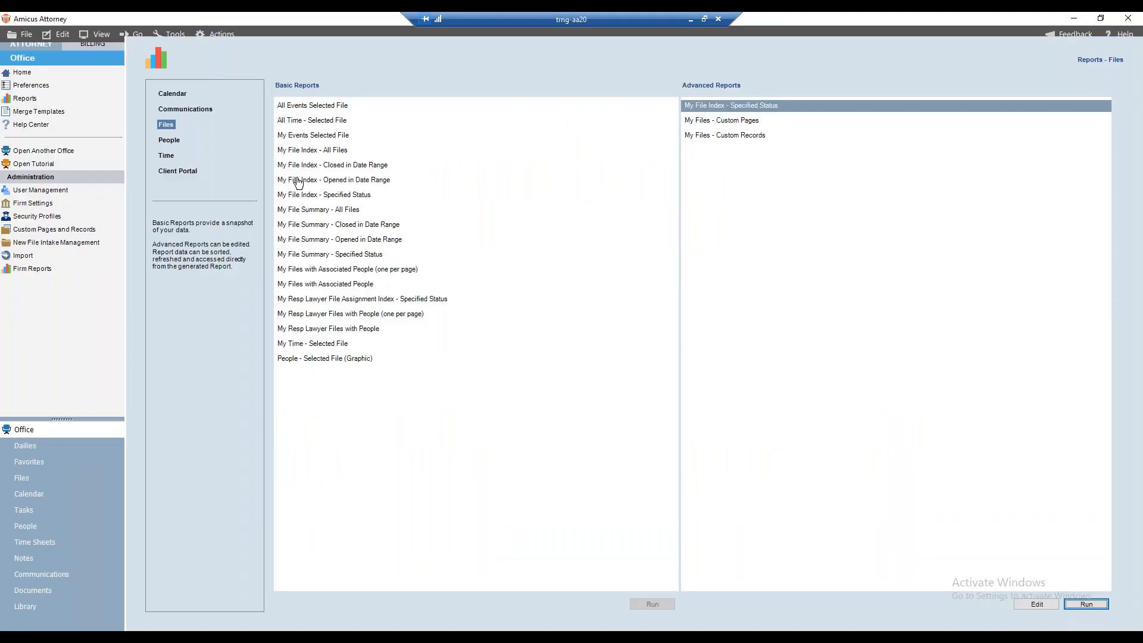
# Open the basic Time report All My Time - Date Range and set its start date to January 1, 2019.
pyautogui.click(166, 157)
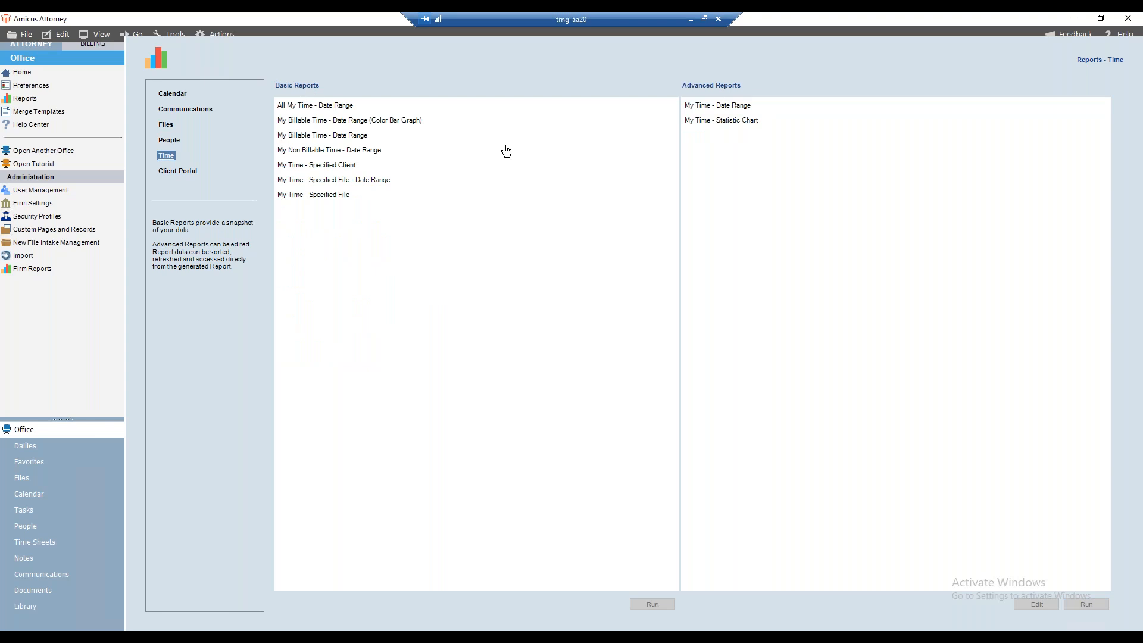
pyautogui.click(320, 107)
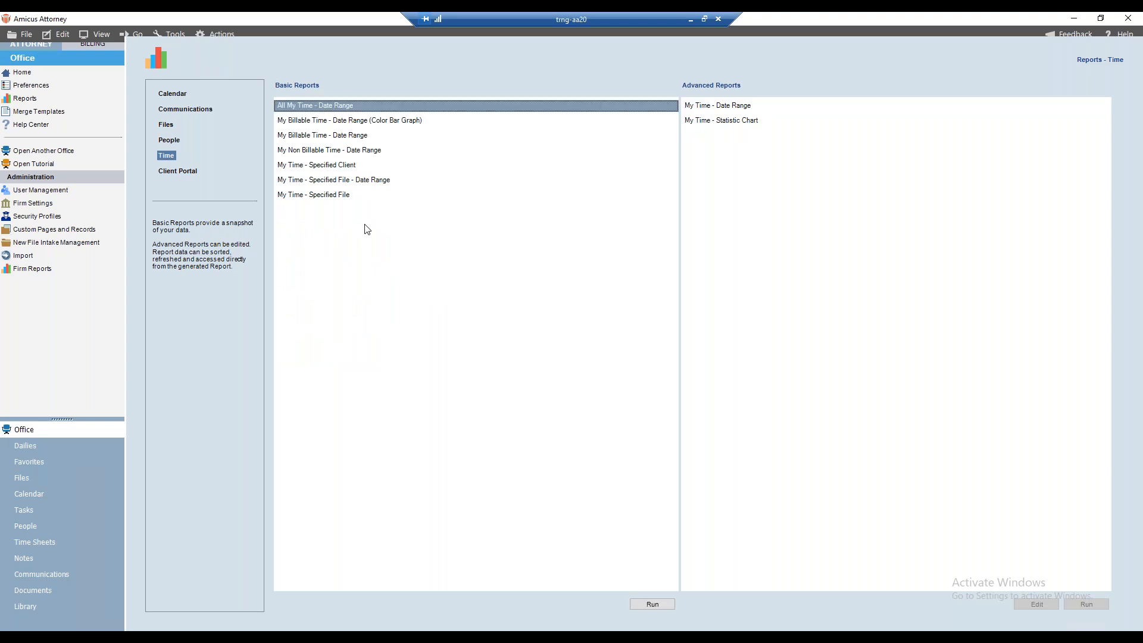
pyautogui.click(644, 605)
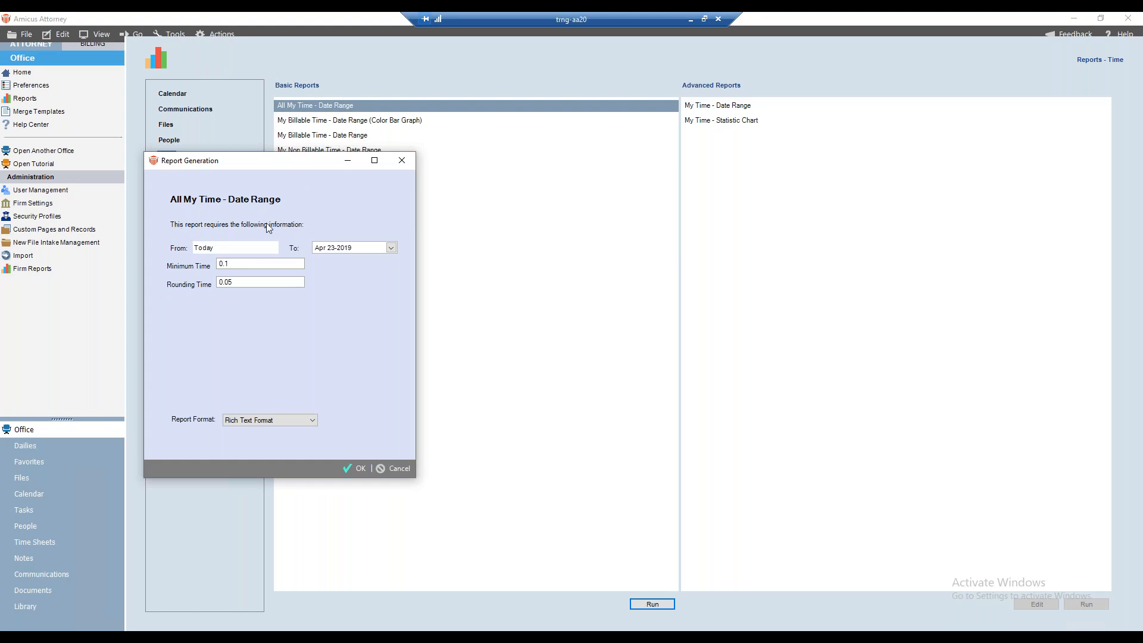
pyautogui.click(223, 248)
pyautogui.click(273, 248)
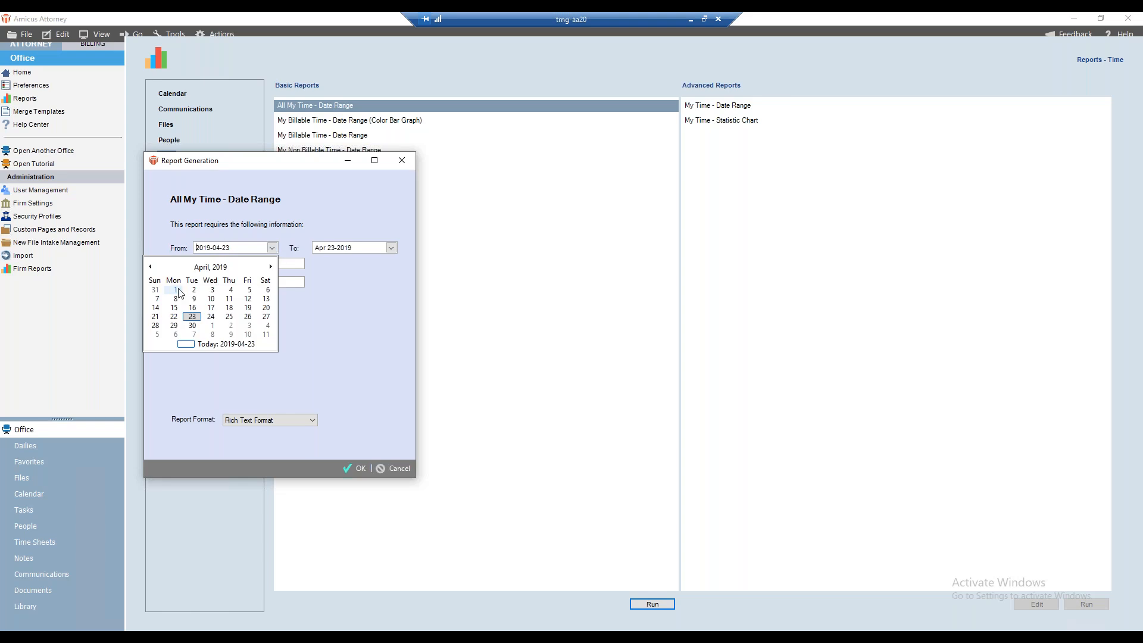
pyautogui.click(177, 290)
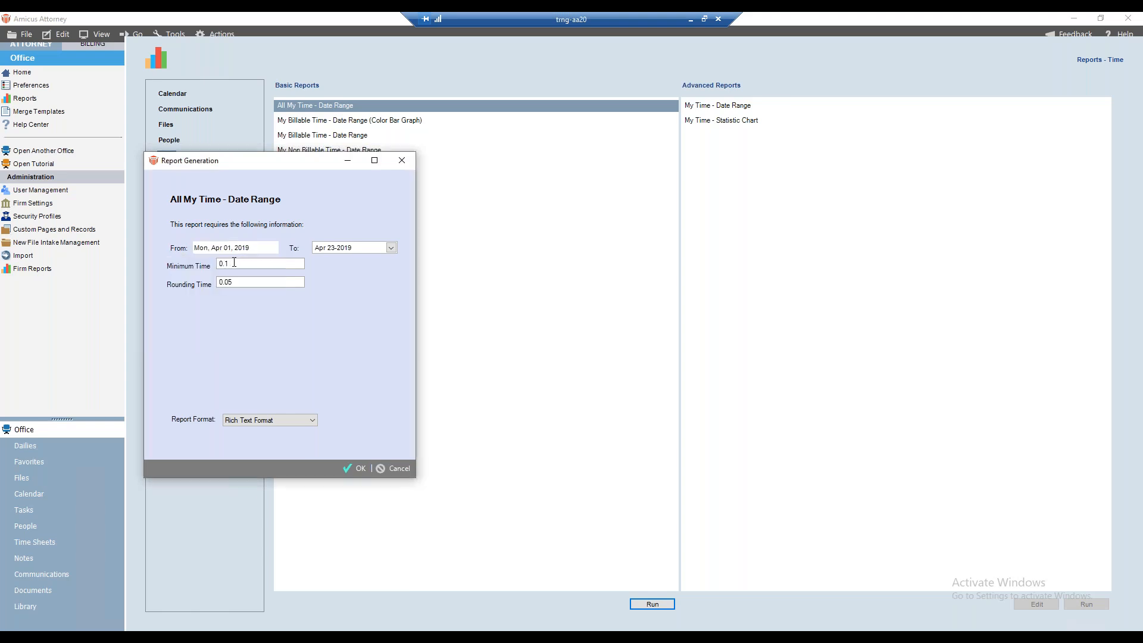
pyautogui.click(272, 247)
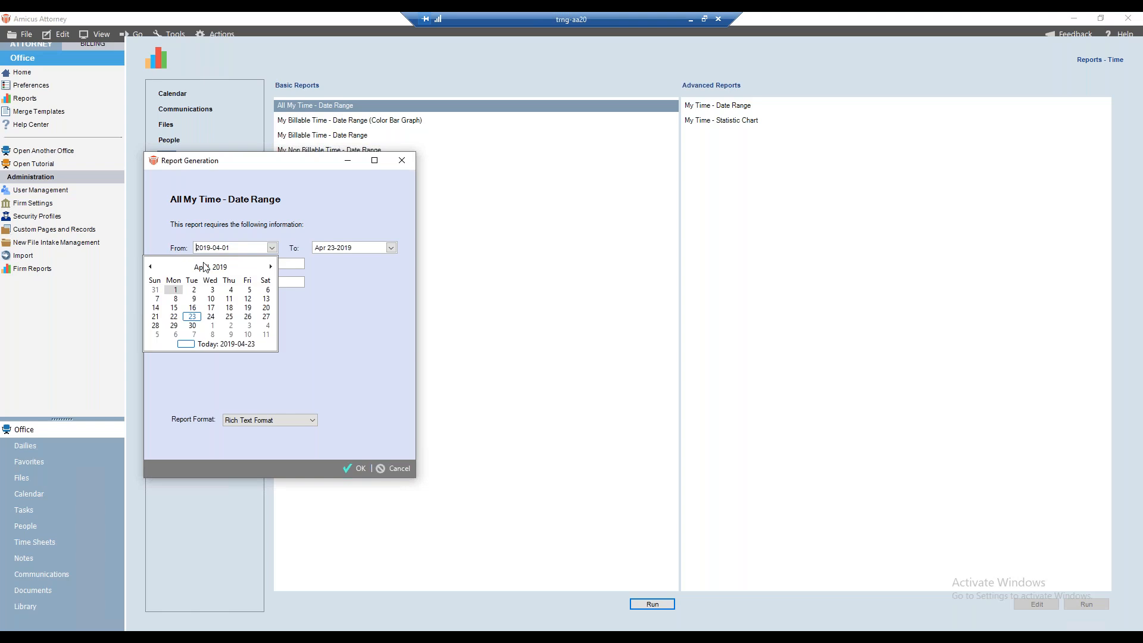
pyautogui.click(151, 267)
pyautogui.click(151, 267)
pyautogui.click(151, 268)
pyautogui.click(191, 290)
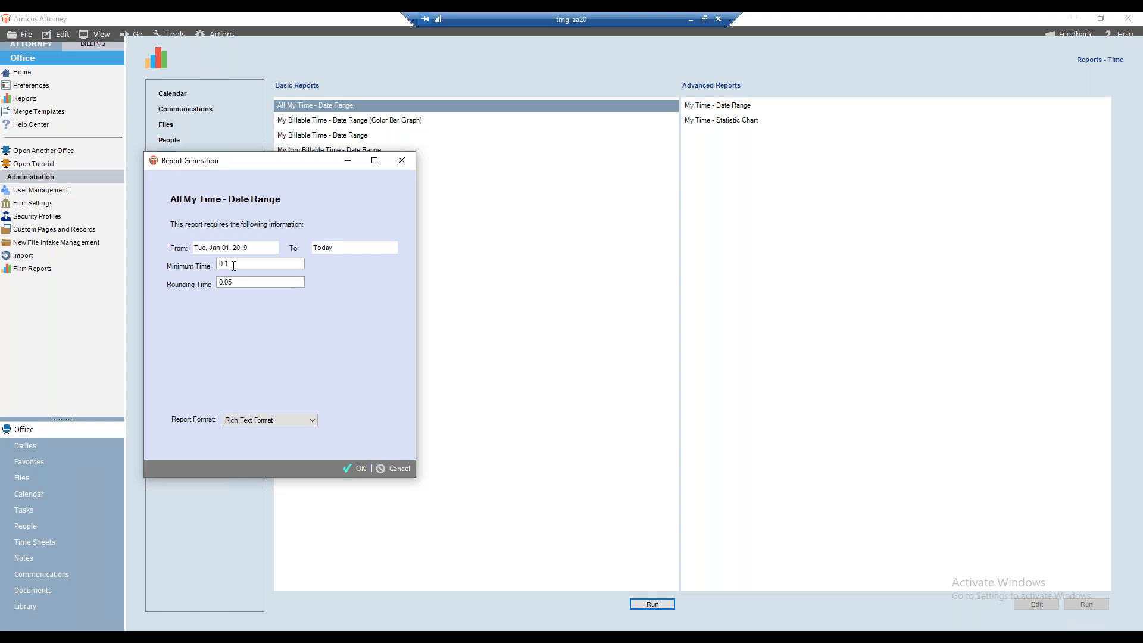
# Generate the All My Time - Date Range report in Rich Text Format, review it in Word, and close it.
pyautogui.click(298, 417)
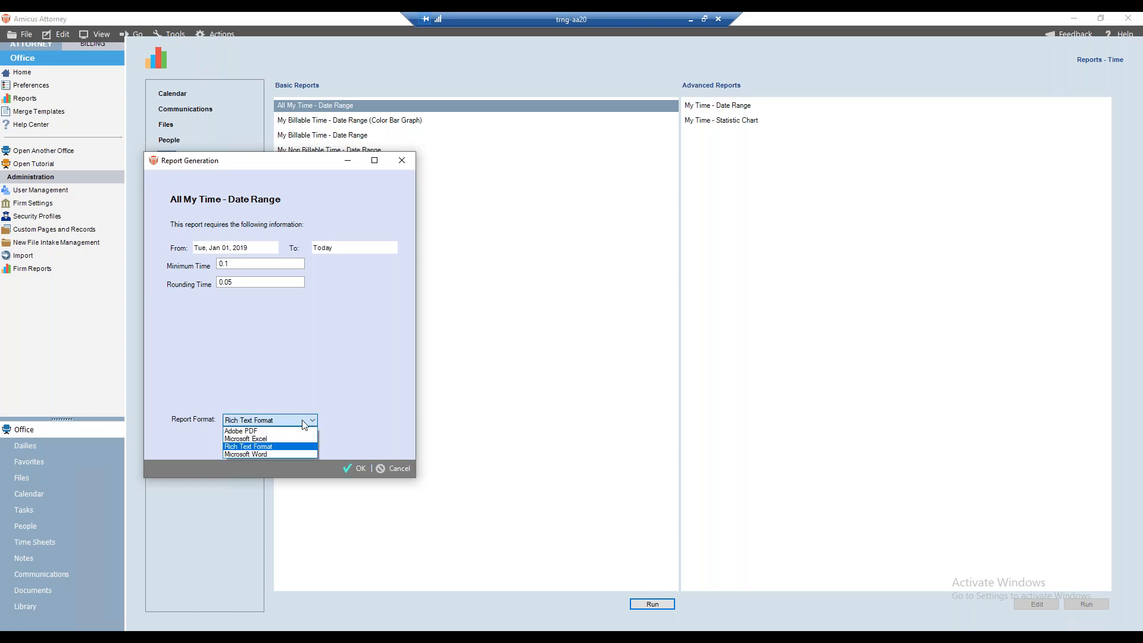
pyautogui.click(276, 450)
pyautogui.click(354, 470)
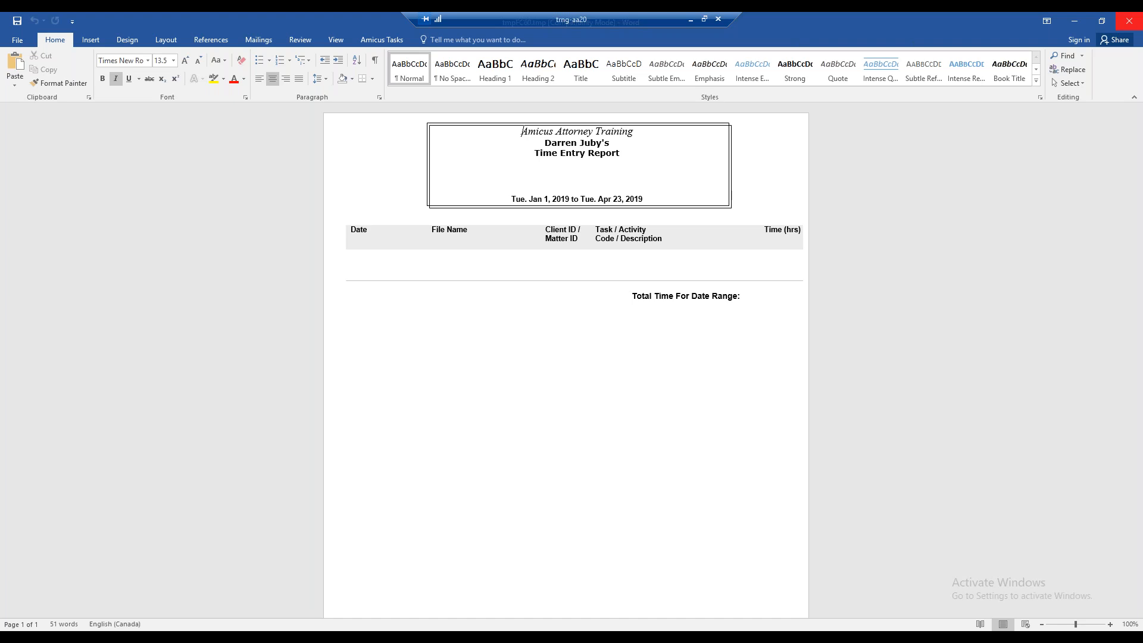
pyautogui.click(1130, 21)
# Open the advanced My Time - Date Range report and set its start date to September 1, 2018.
pyautogui.click(738, 106)
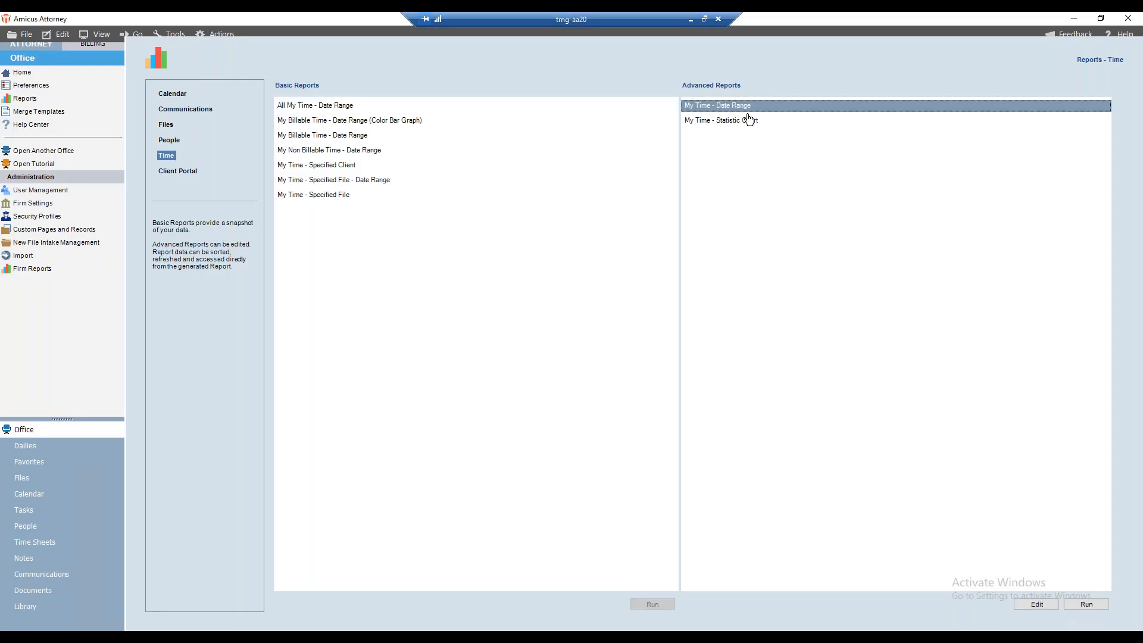
pyautogui.click(1080, 605)
pyautogui.click(209, 122)
pyautogui.click(209, 122)
pyautogui.click(88, 141)
pyautogui.click(88, 142)
pyautogui.click(88, 141)
pyautogui.click(88, 141)
pyautogui.click(88, 141)
pyautogui.click(88, 141)
pyautogui.click(88, 141)
pyautogui.click(203, 164)
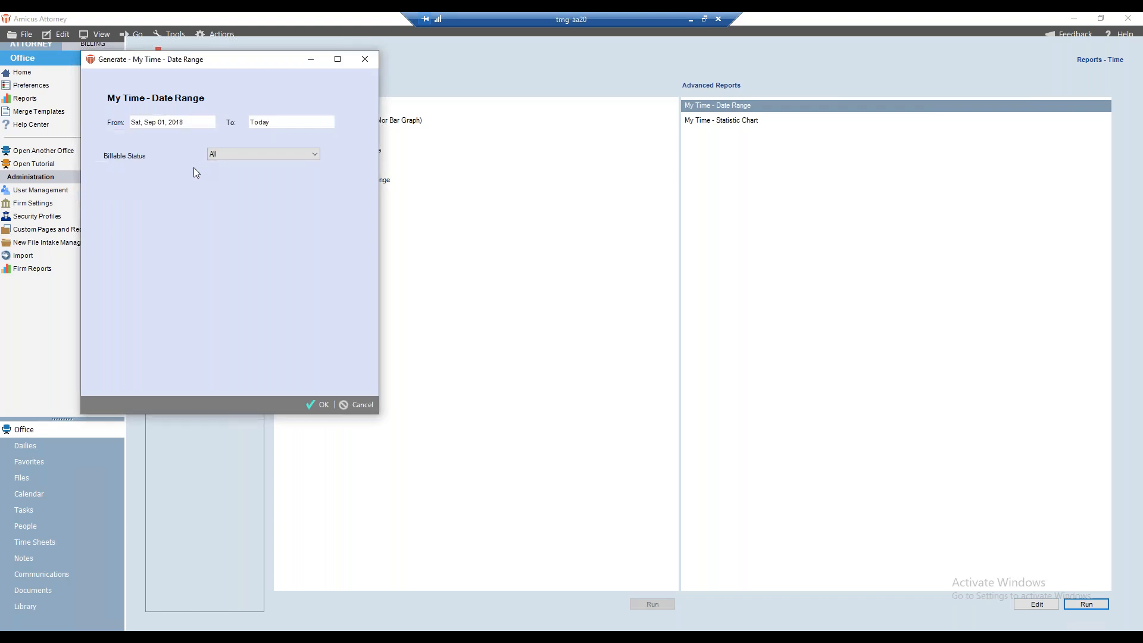
# Generate the advanced My Time - Date Range report with Billable Status All.
pyautogui.click(302, 154)
pyautogui.click(244, 179)
pyautogui.click(320, 393)
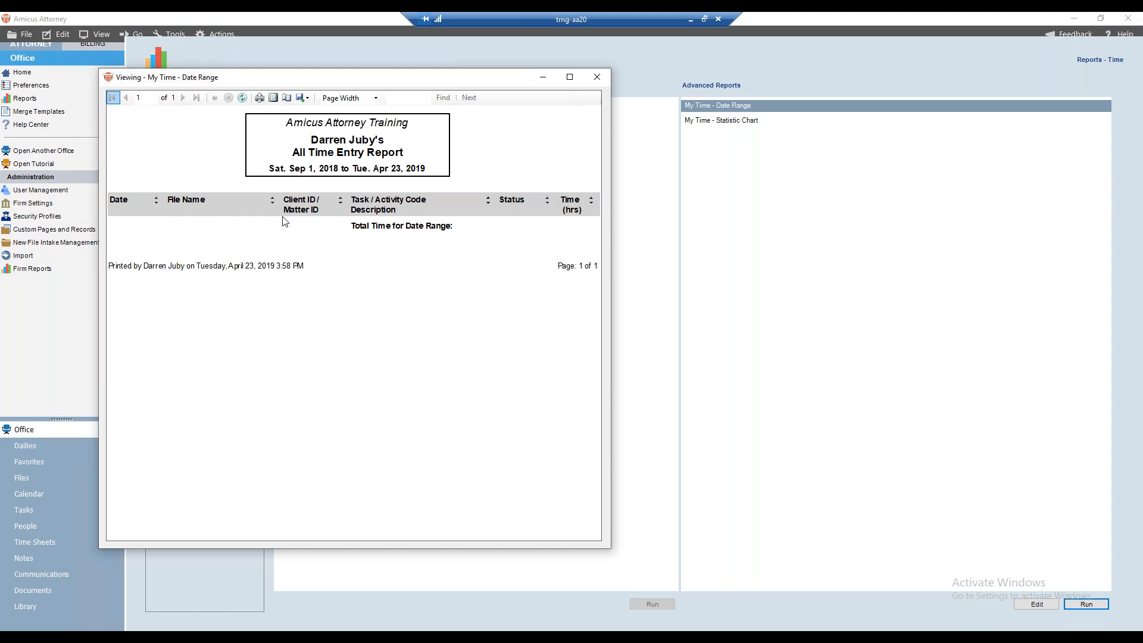
# Maximize the time entry report, sort it by Date descending, and close it.
pyautogui.click(570, 77)
pyautogui.click(120, 268)
pyautogui.click(121, 262)
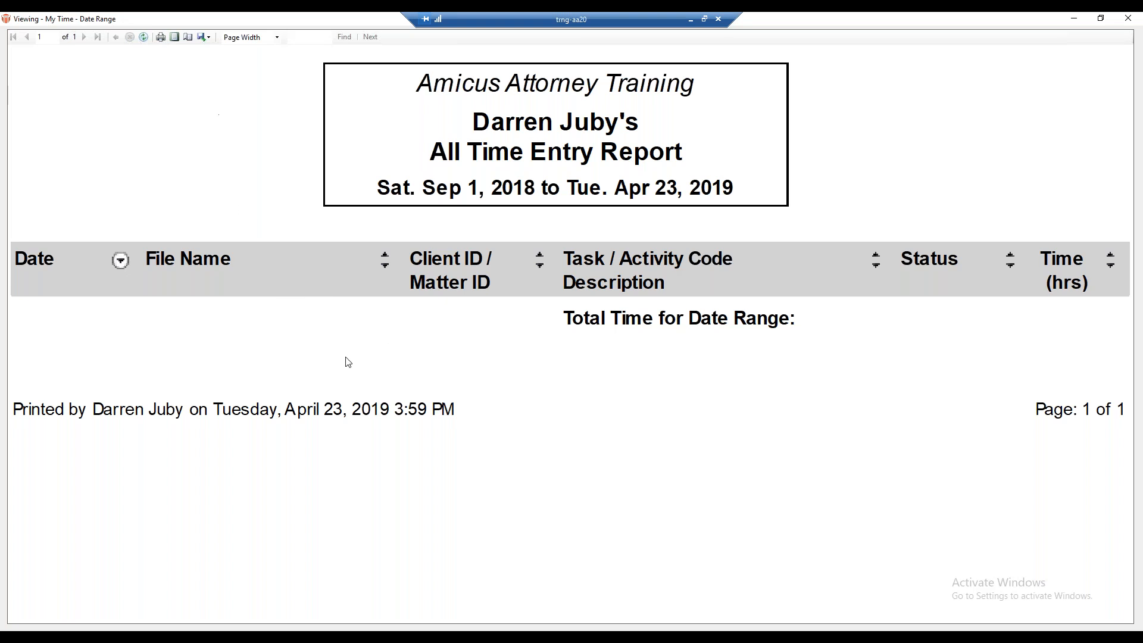
pyautogui.click(1128, 18)
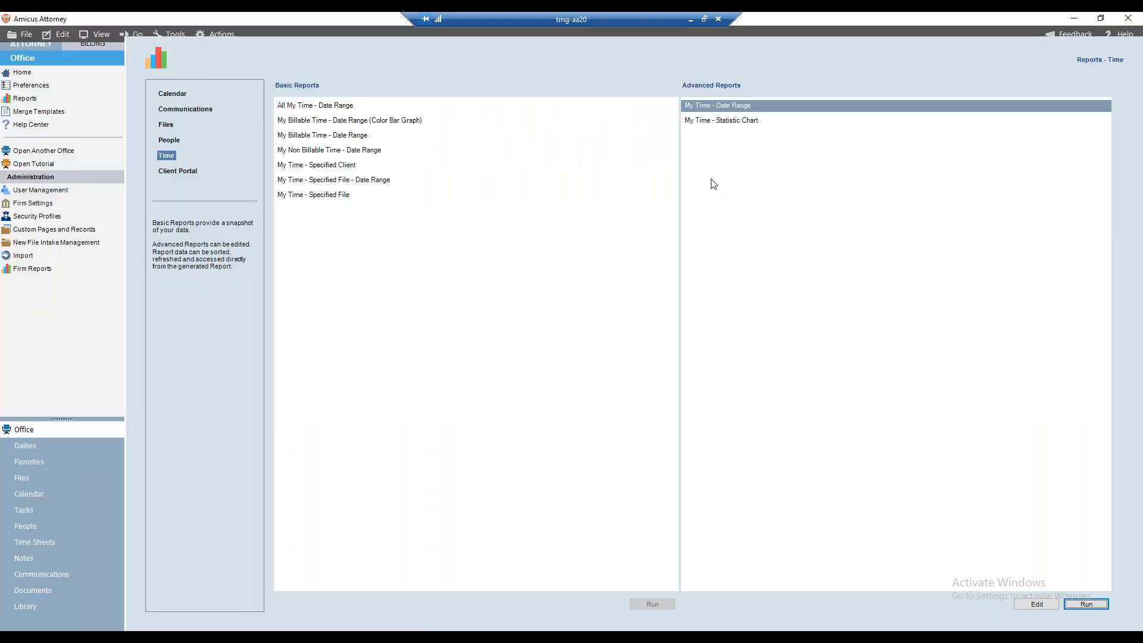
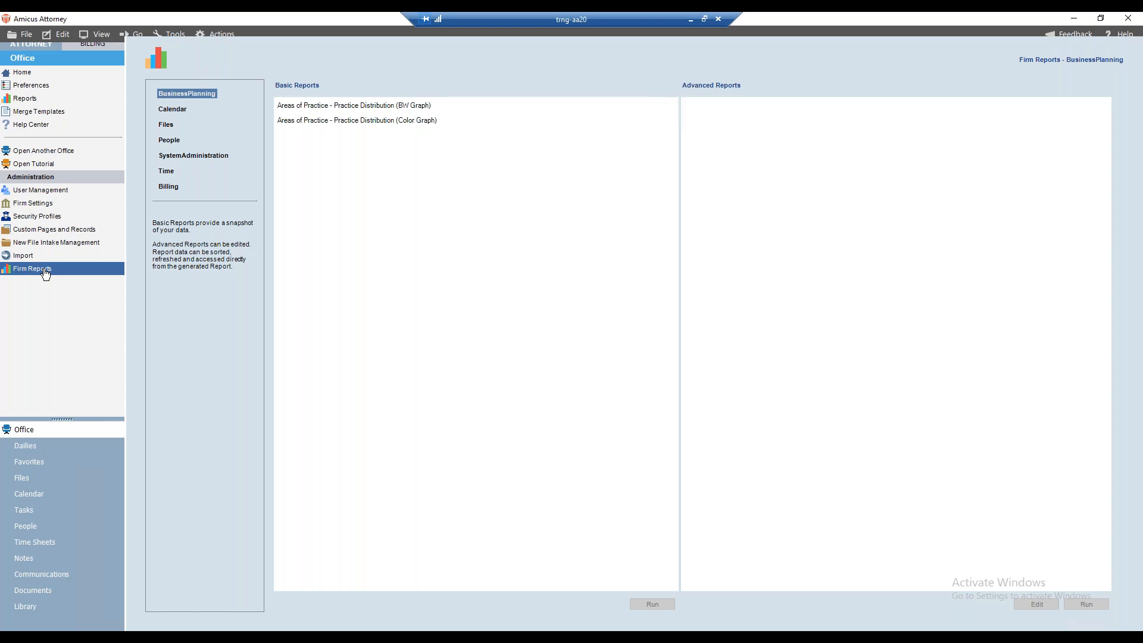
# Examine the Calendar category of Firm Reports and check the program's version in the About Amicus Attorney window.
pyautogui.click(177, 111)
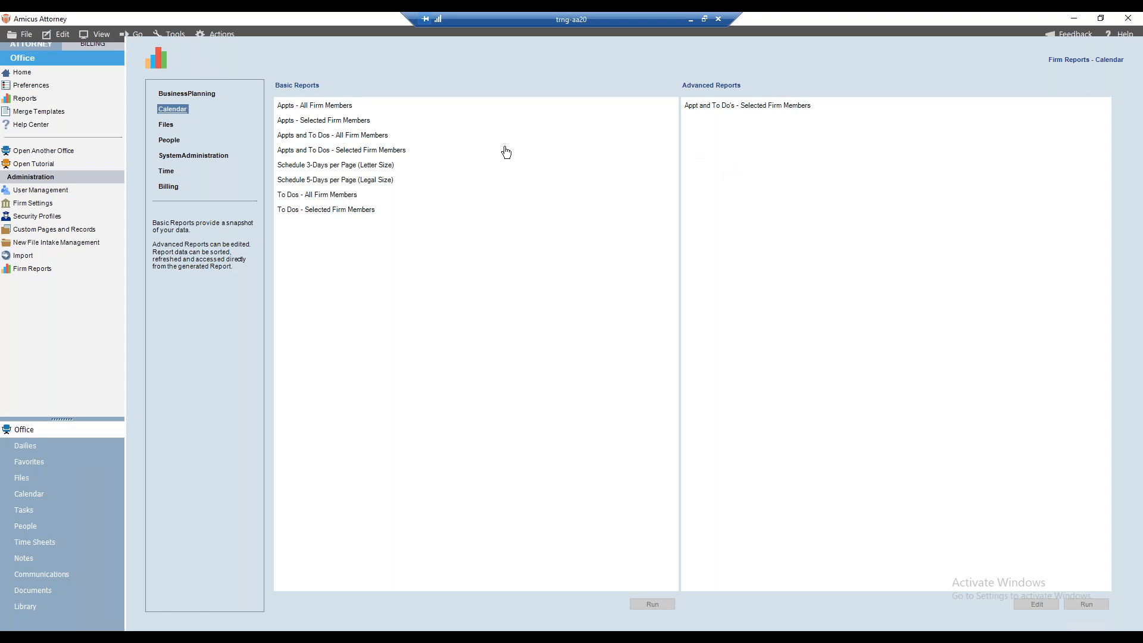
pyautogui.click(1118, 35)
pyautogui.click(1071, 138)
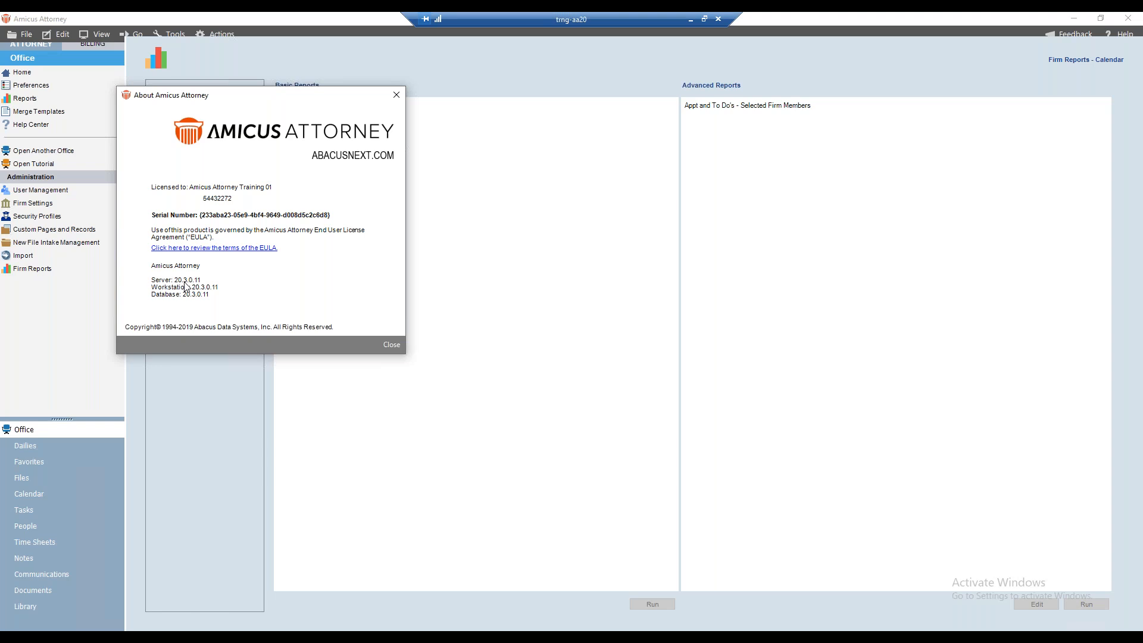
pyautogui.click(390, 345)
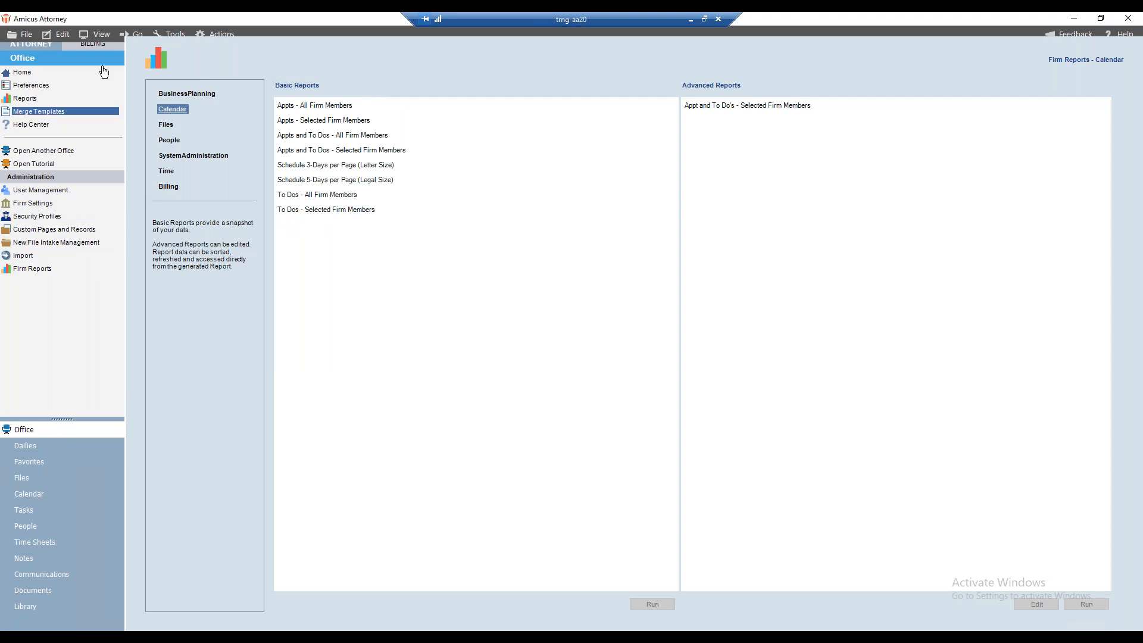
# Switch from Attorney to Billing and examine the list of reports in its Reports module.
pyautogui.click(94, 45)
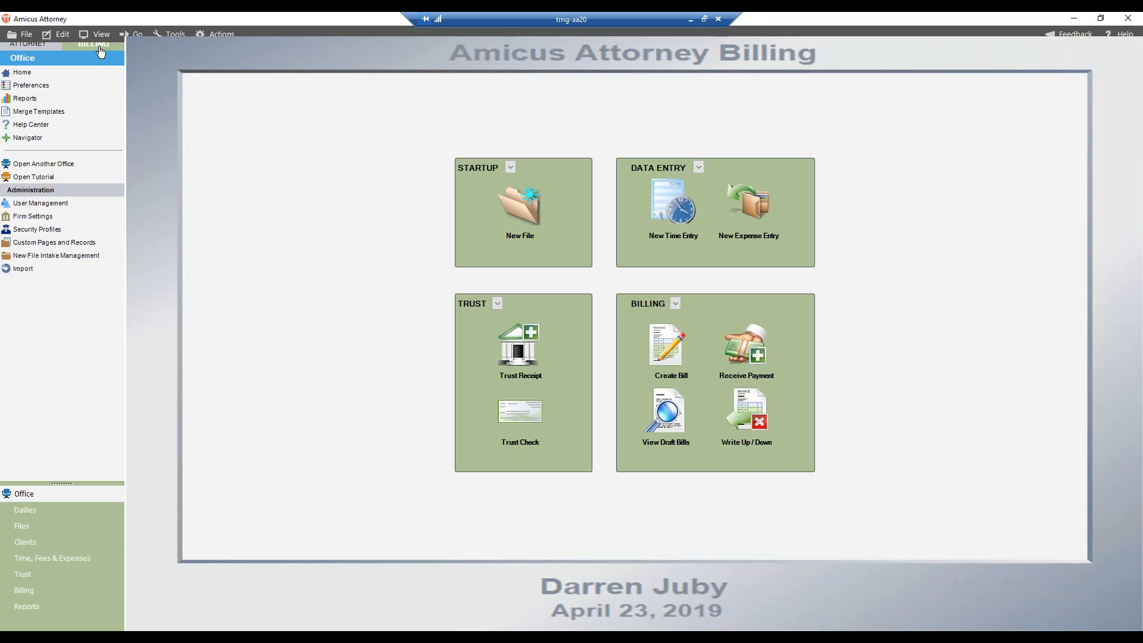
pyautogui.click(26, 606)
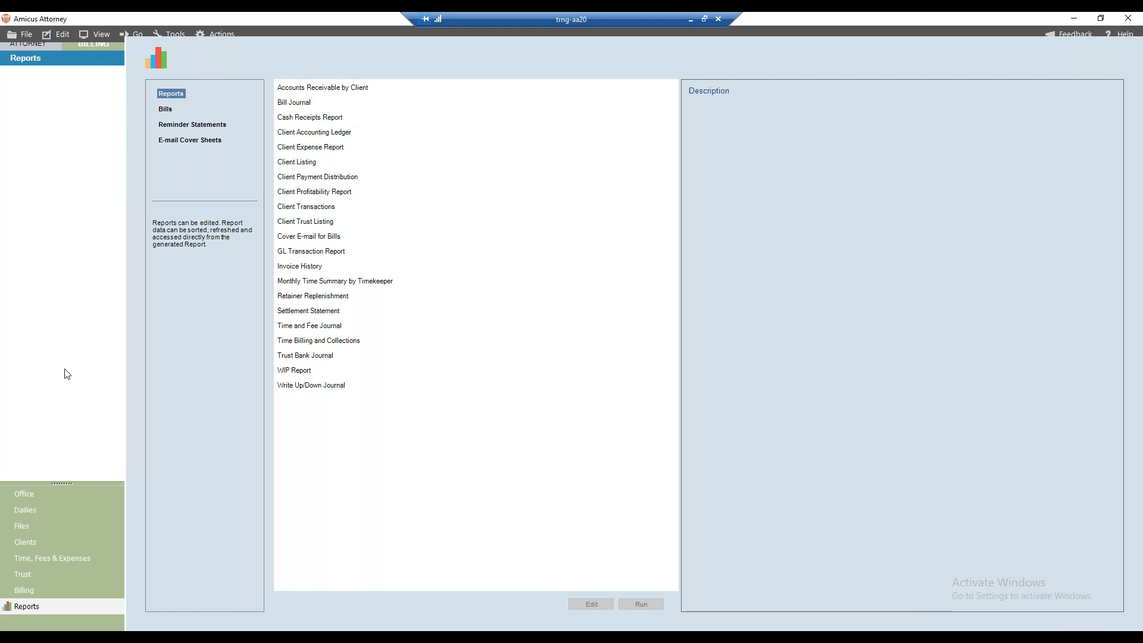
# Return to the Office module, open the tutorial, and go to the tutorial's billing Reports module.
pyautogui.click(25, 494)
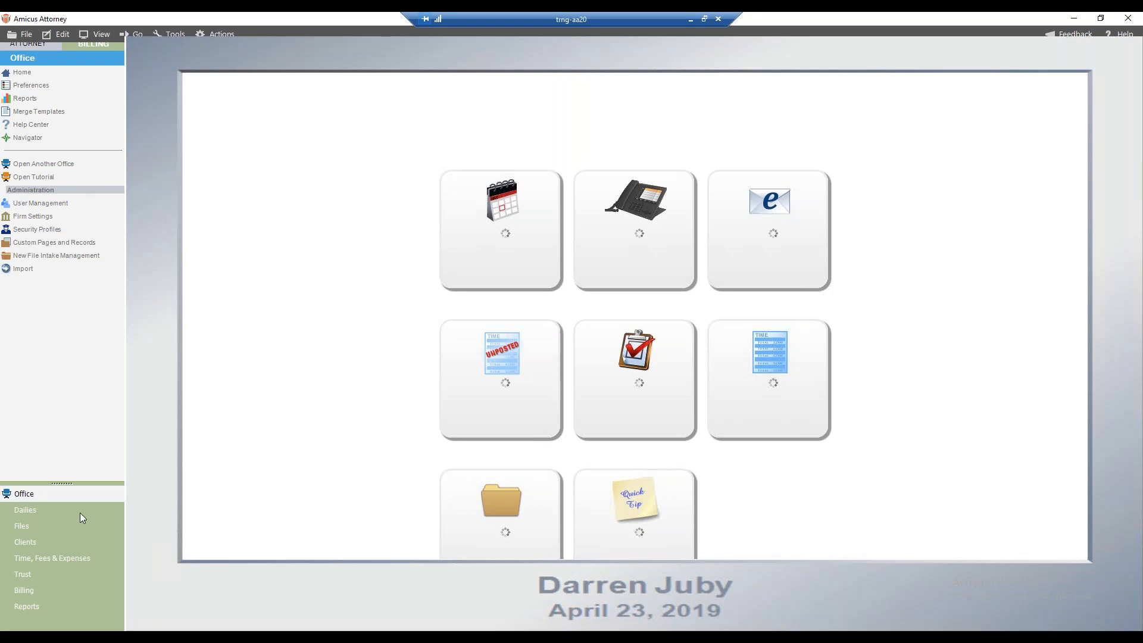
pyautogui.click(26, 608)
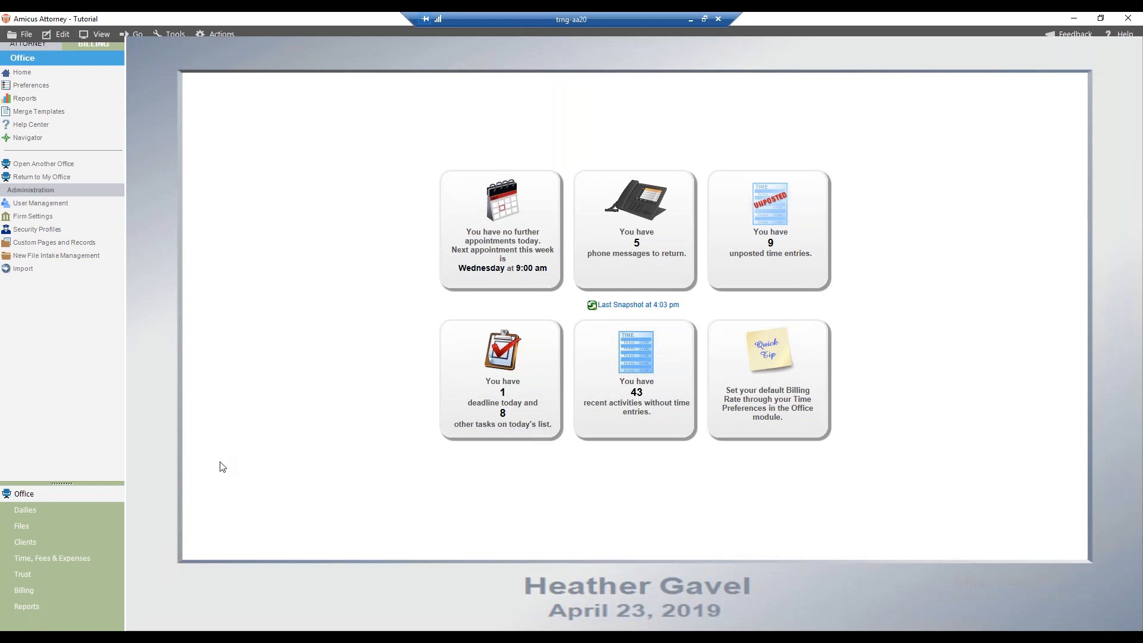
pyautogui.click(489, 637)
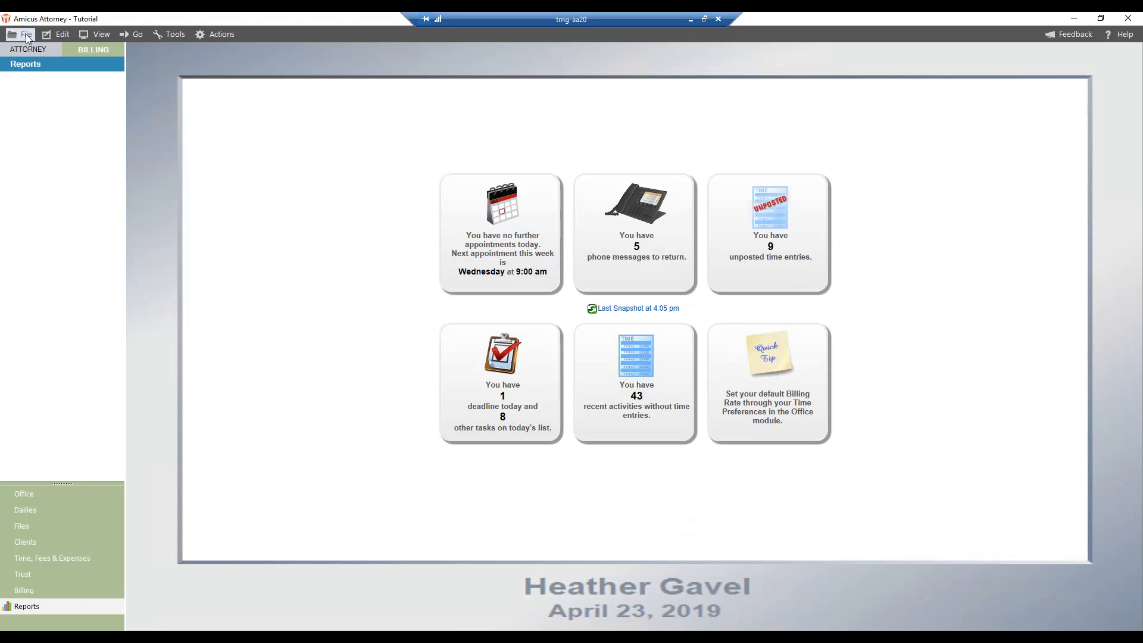
# Exit and relaunch Amicus Attorney, log in with the remembered credentials, maximize the main window, and dismiss the announcements.
pyautogui.click(26, 38)
pyautogui.click(37, 141)
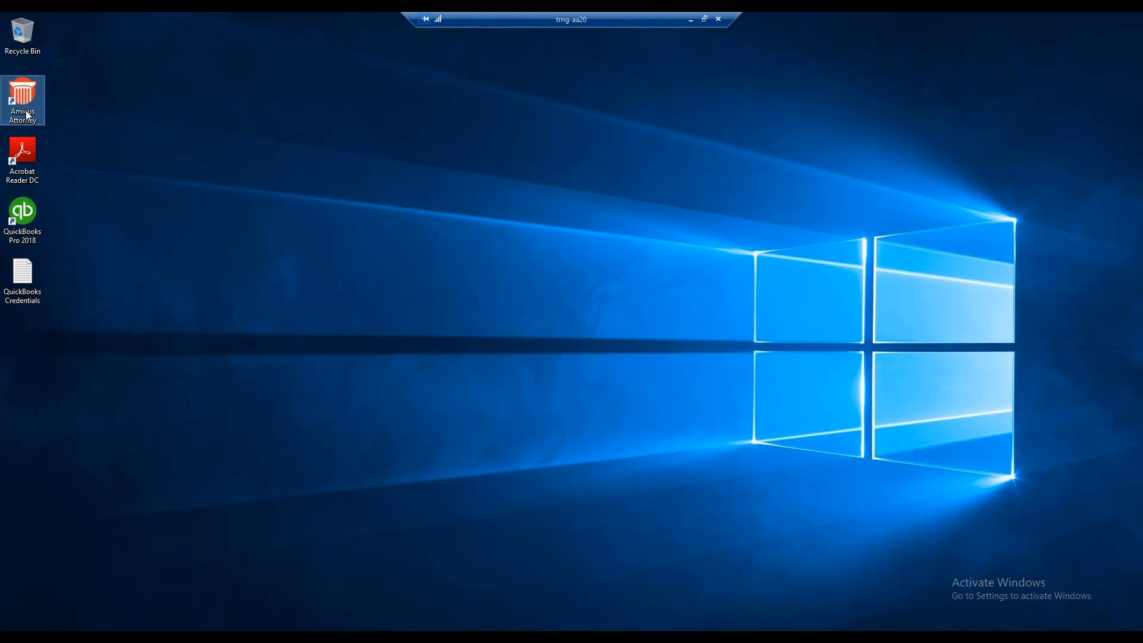
pyautogui.doubleClick(26, 100)
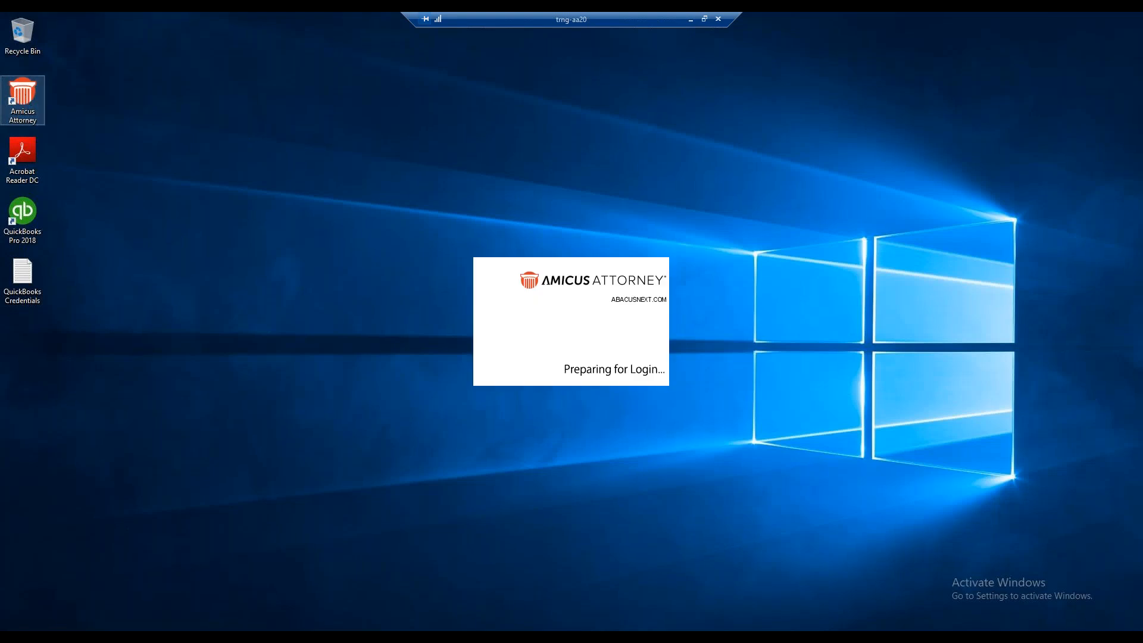
pyautogui.click(659, 407)
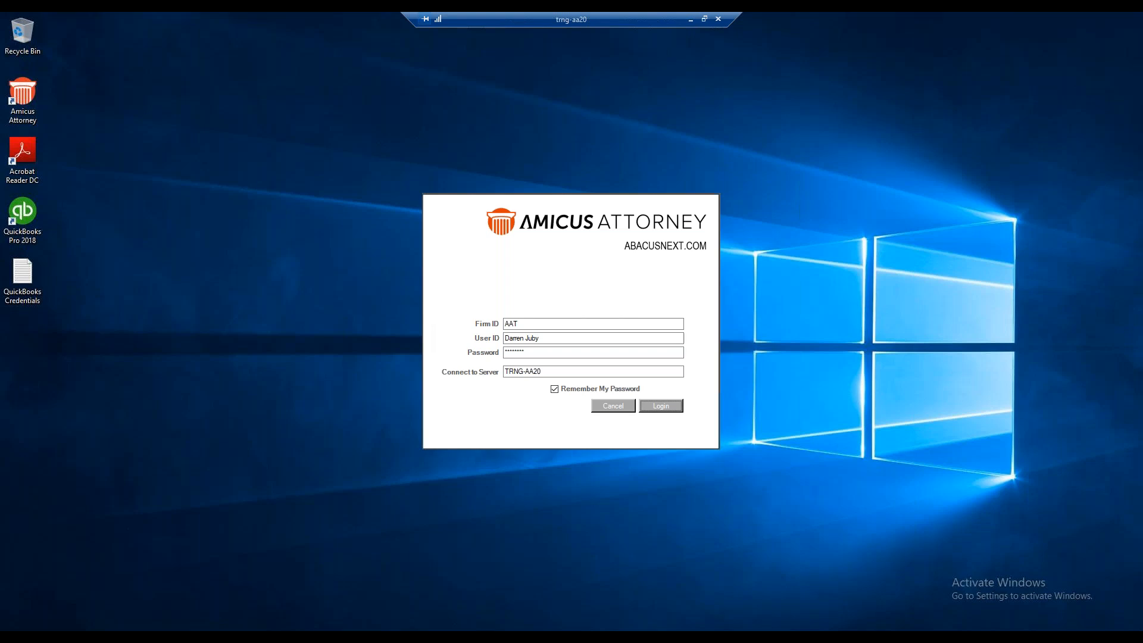
pyautogui.press('Return')
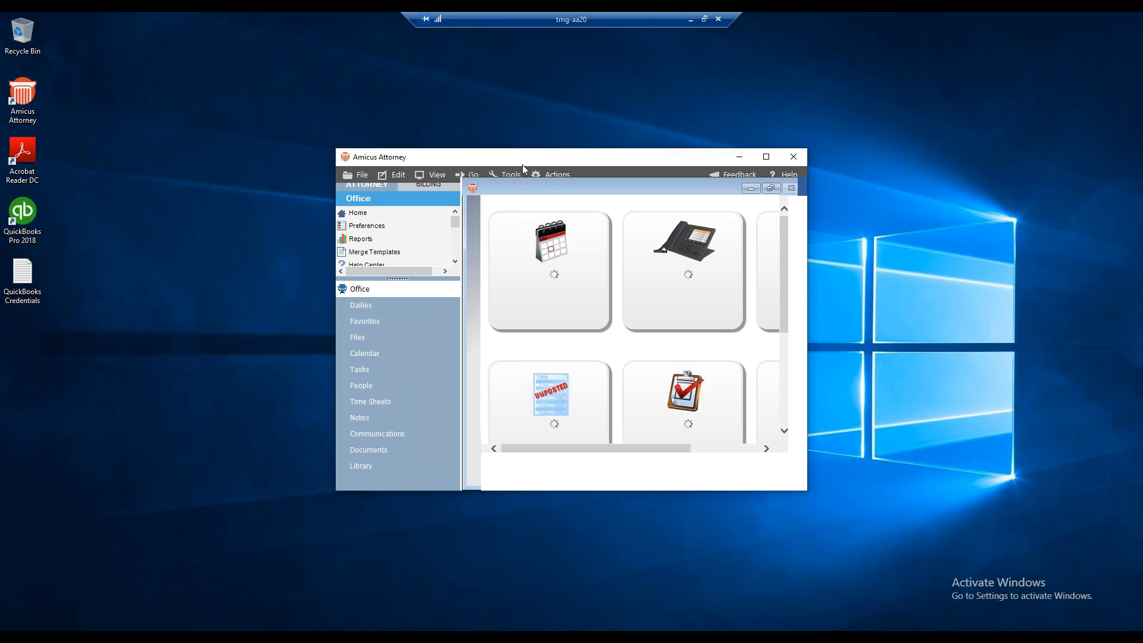
pyautogui.doubleClick(475, 152)
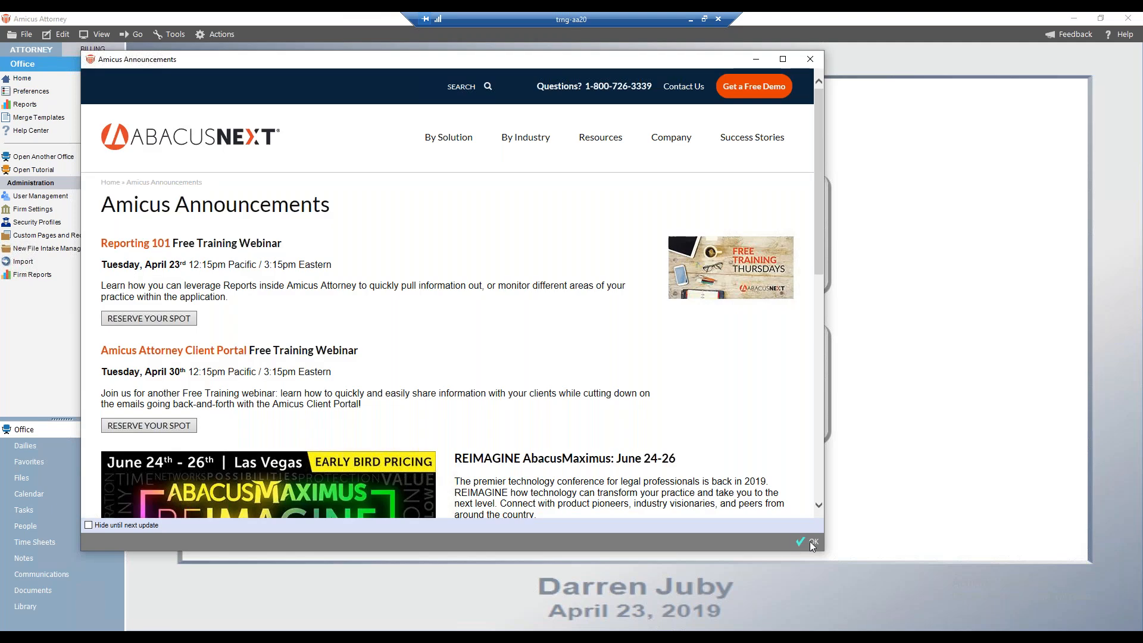
pyautogui.click(813, 542)
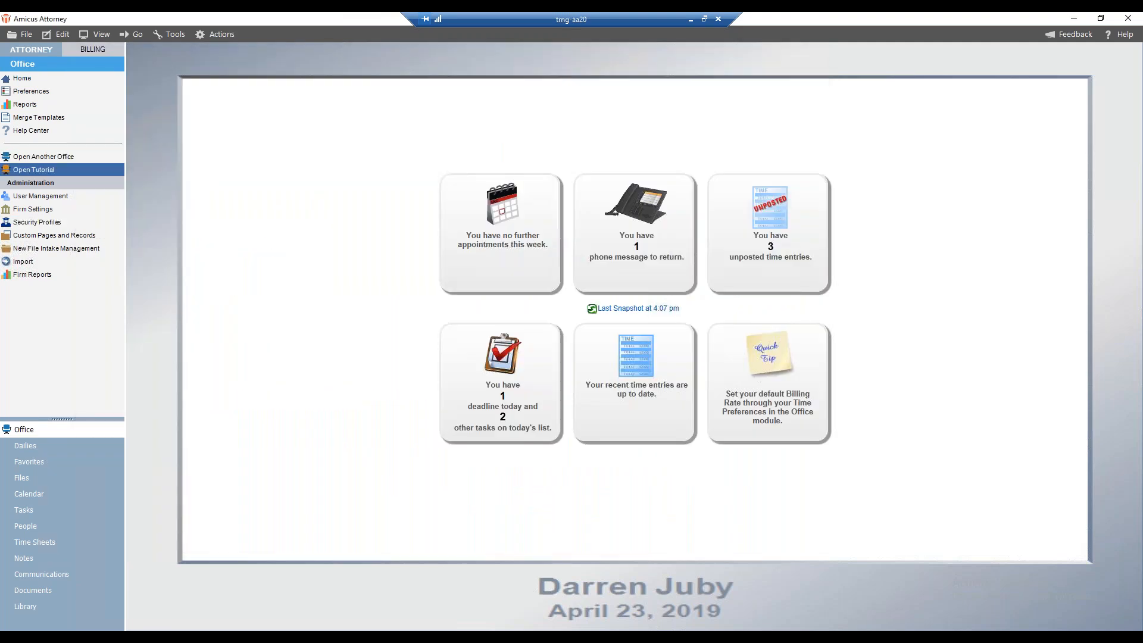
# Open the tutorial office, switch from Attorney to Billing, and go to the Reports module.
pyautogui.click(34, 170)
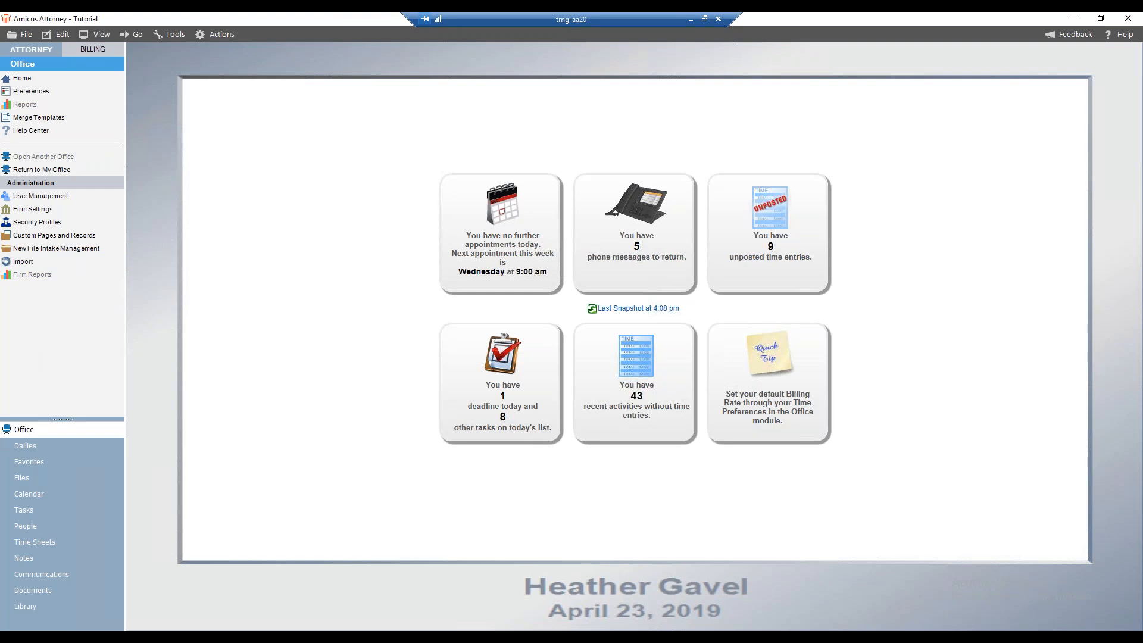
pyautogui.click(93, 49)
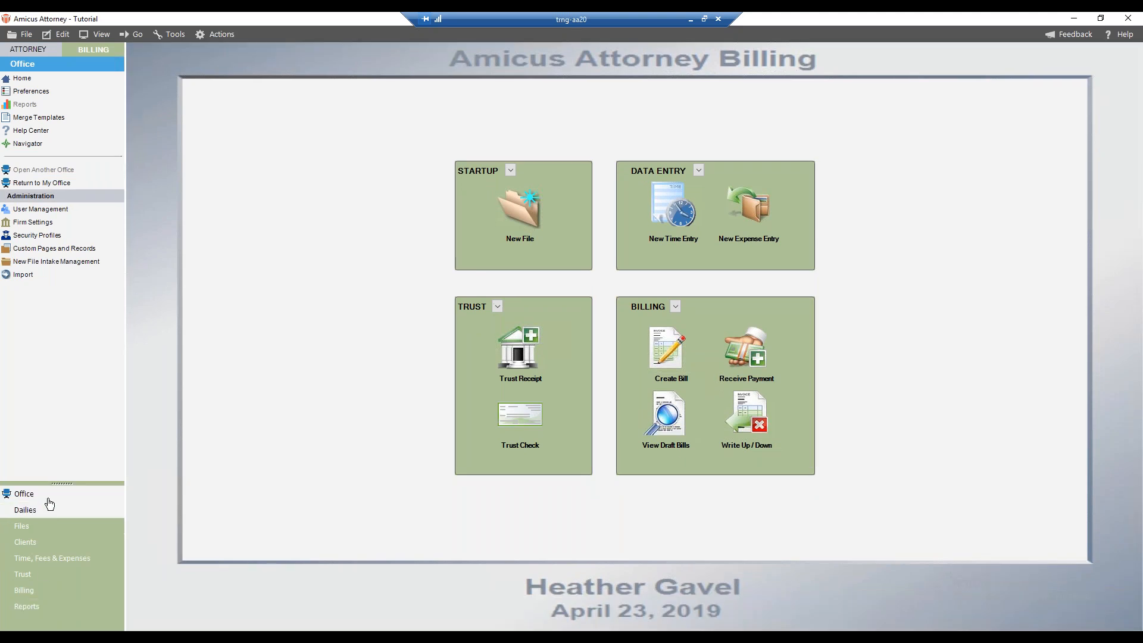
pyautogui.click(27, 607)
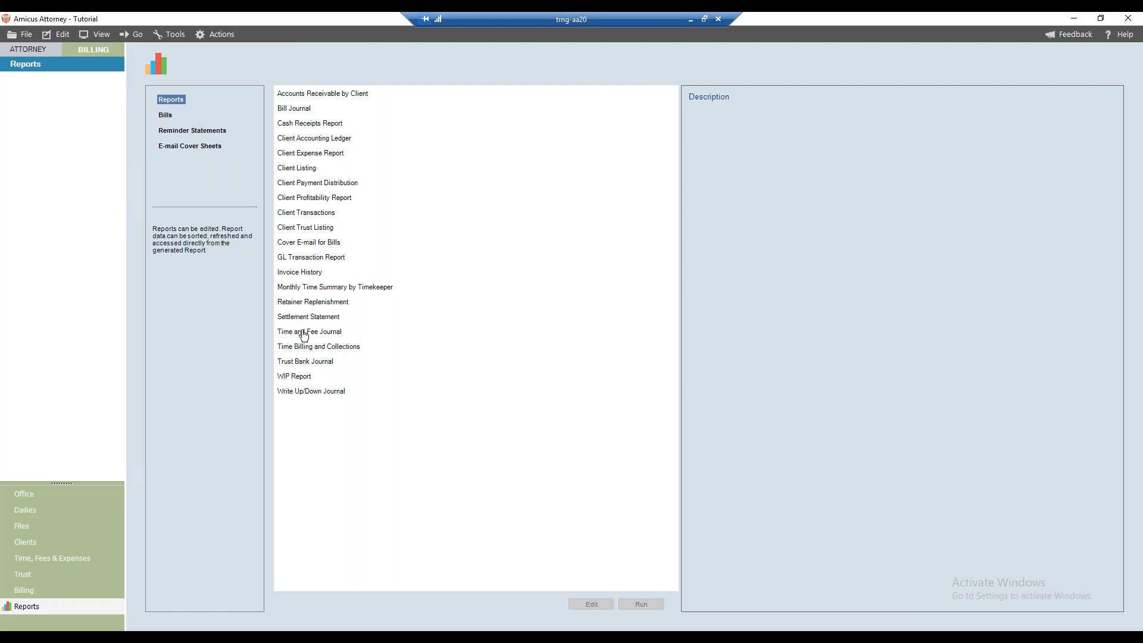
# Read the descriptions of the Accounts Receivable by Client, Bill Journal, Client Listing and GL Transaction Report billing reports.
pyautogui.click(332, 99)
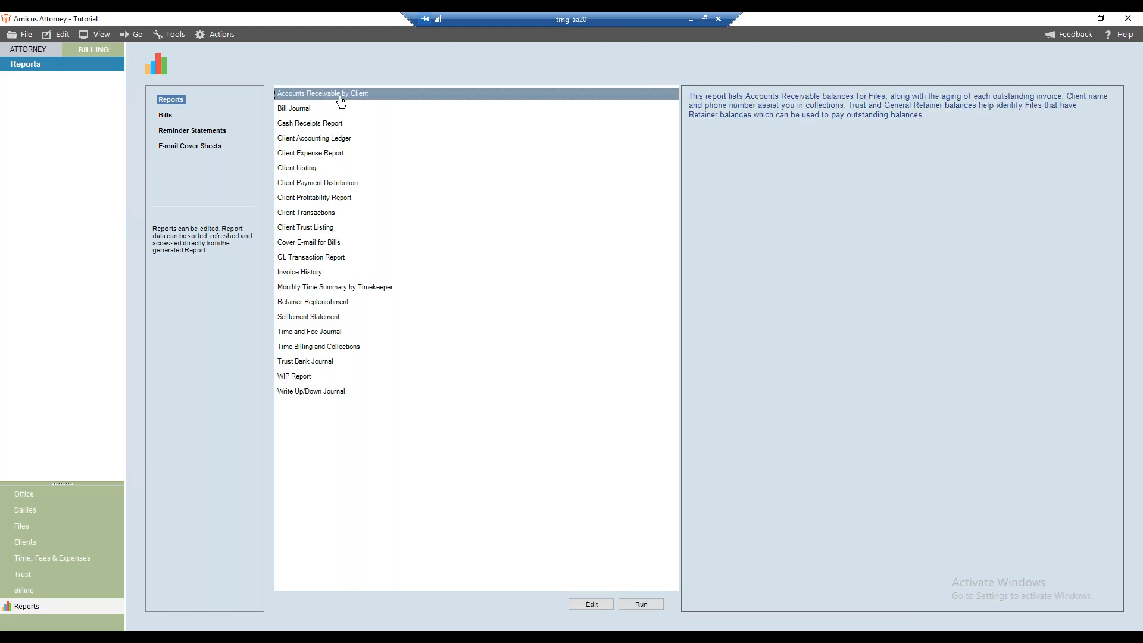
pyautogui.click(307, 110)
pyautogui.click(306, 171)
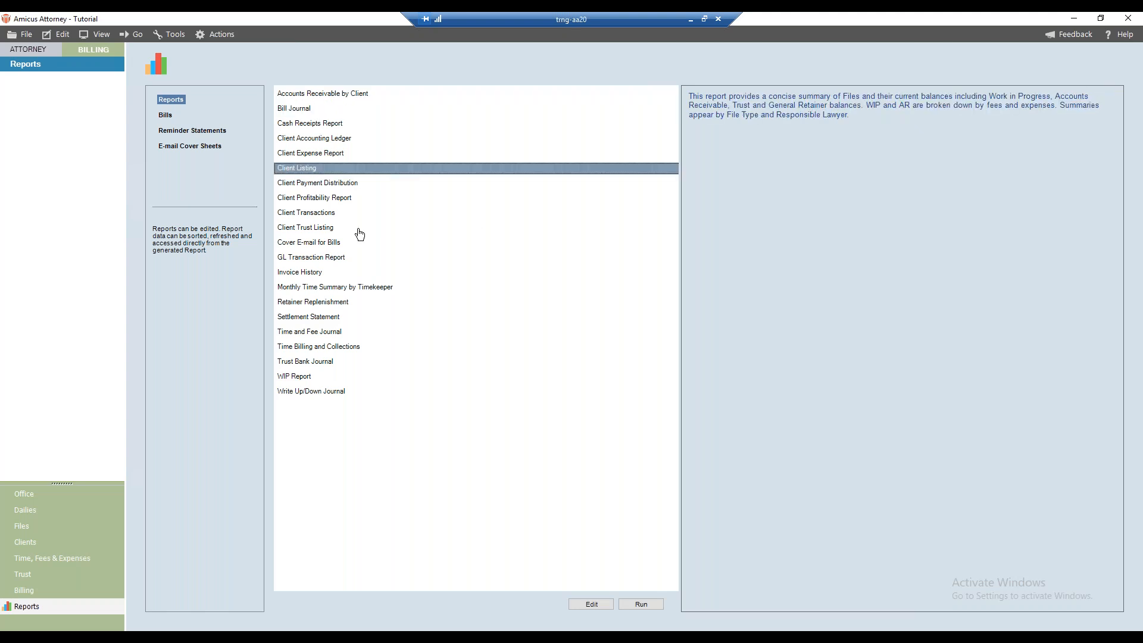
pyautogui.click(399, 260)
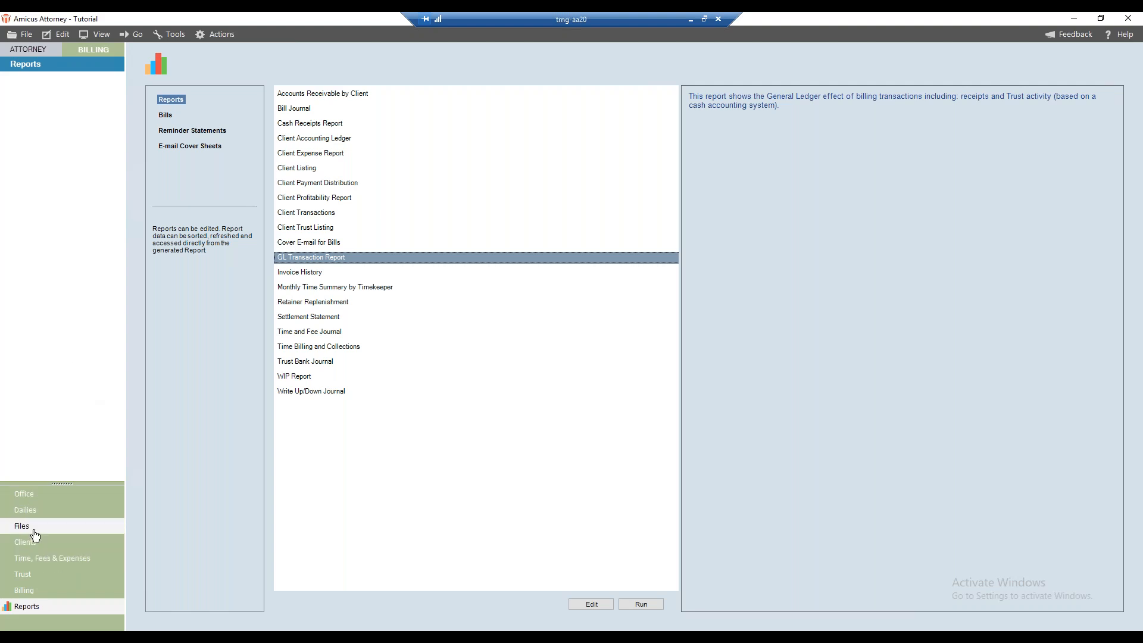
# Start creating a bill from the Billing module, switch to Mass Bill, and check for unposted time.
pyautogui.click(36, 593)
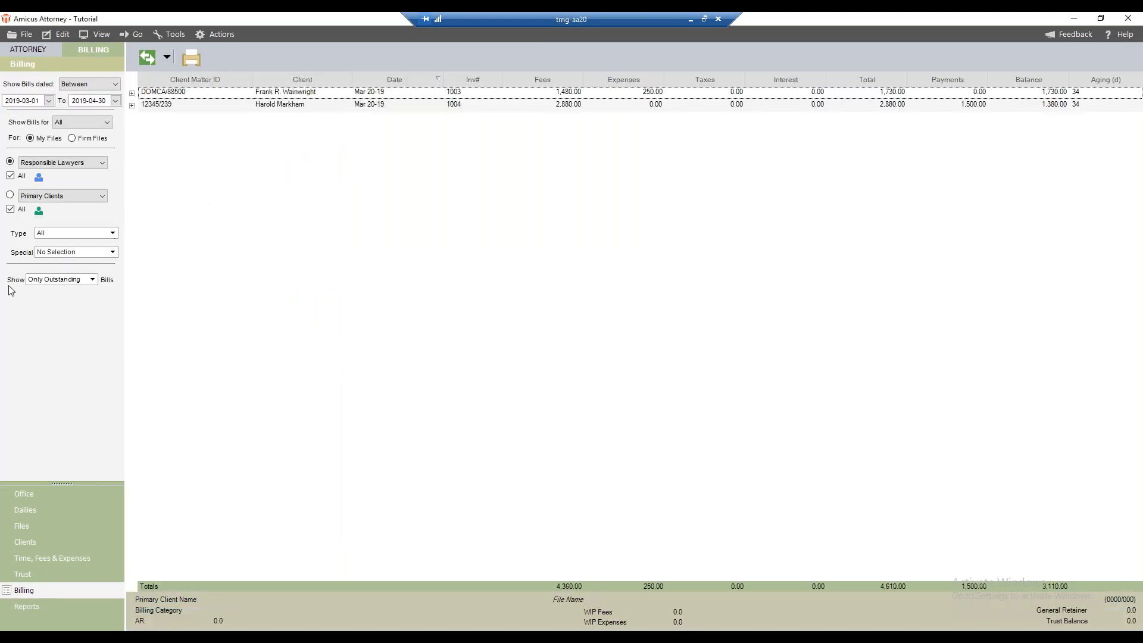
pyautogui.click(168, 58)
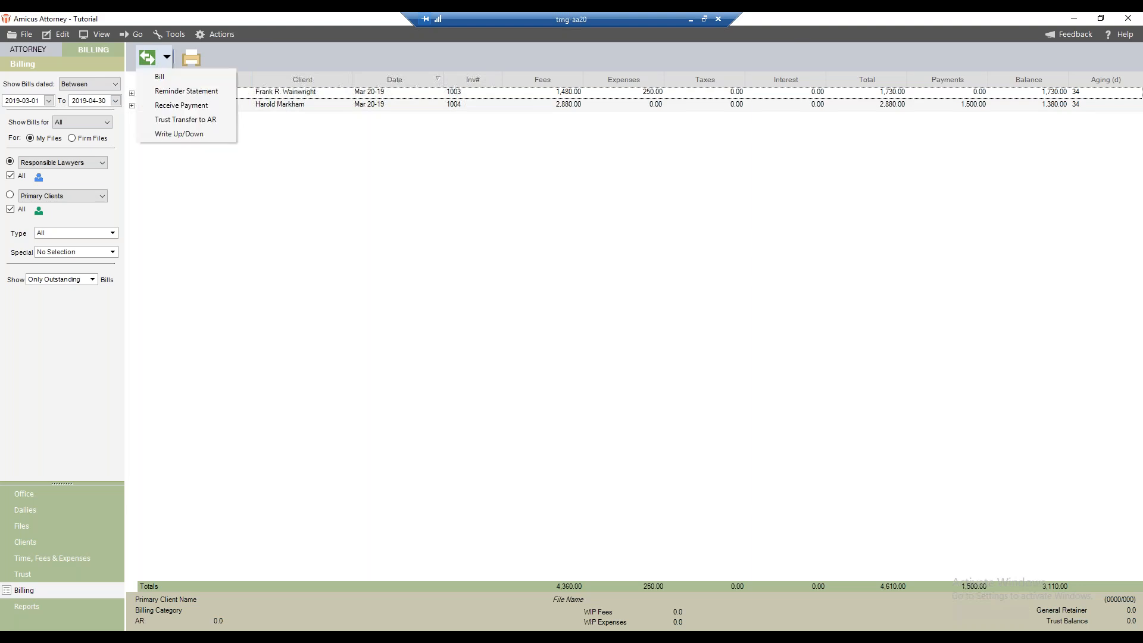
pyautogui.click(165, 84)
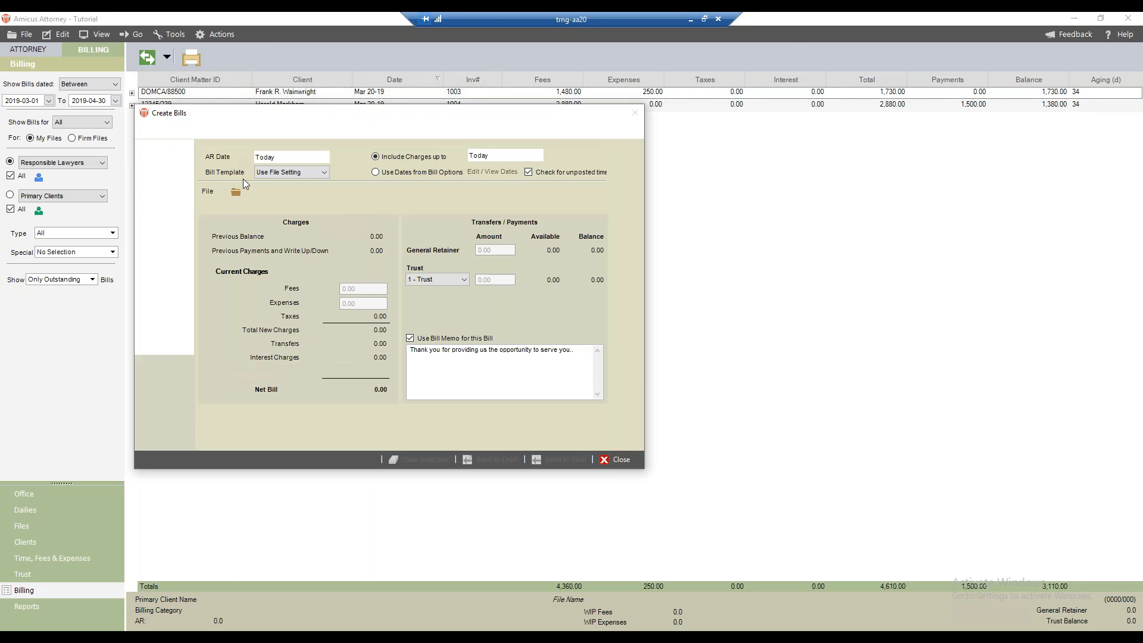
pyautogui.click(168, 181)
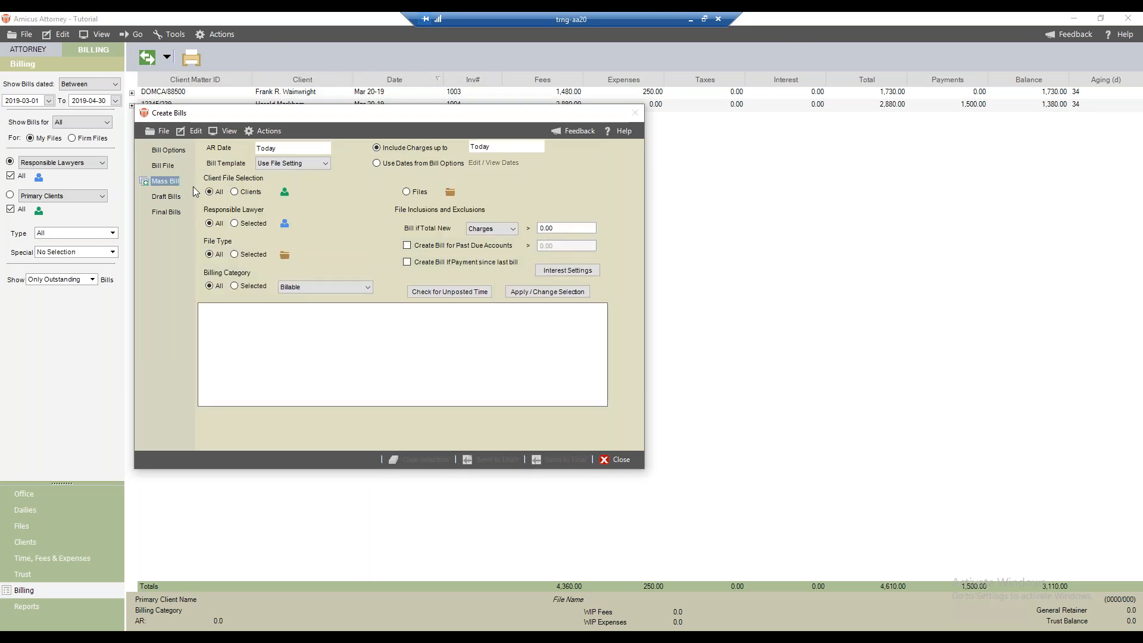
pyautogui.click(445, 295)
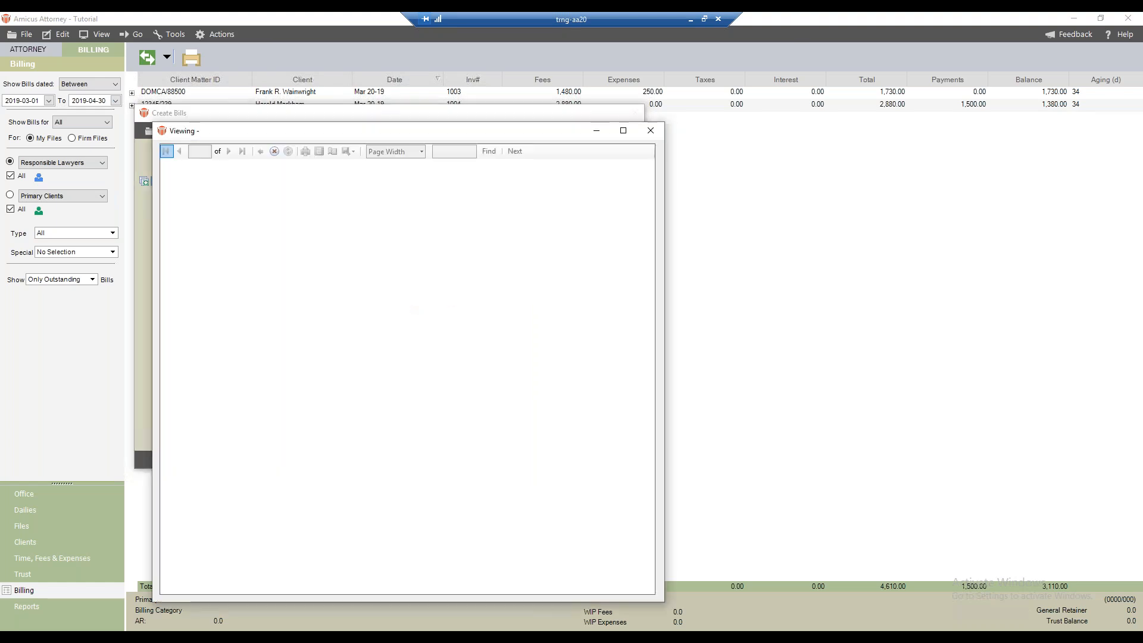
# Post the Widgetco Share Purchase time entry from the maximized Time and Fee Journal, refresh the report, and close it and Create Bills.
pyautogui.click(624, 130)
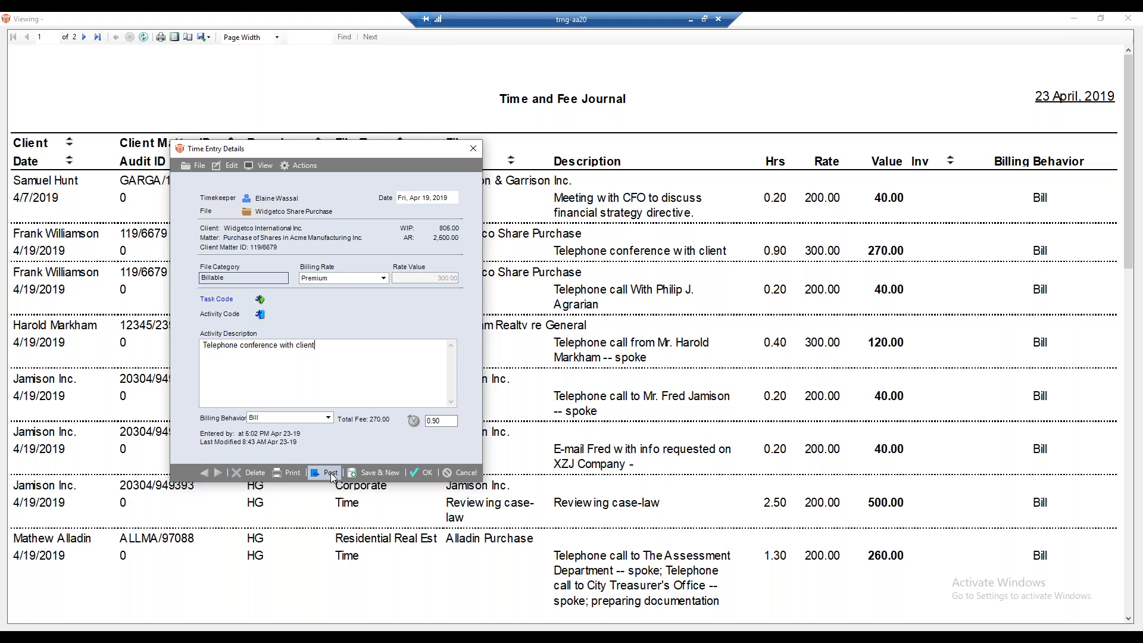
pyautogui.click(320, 457)
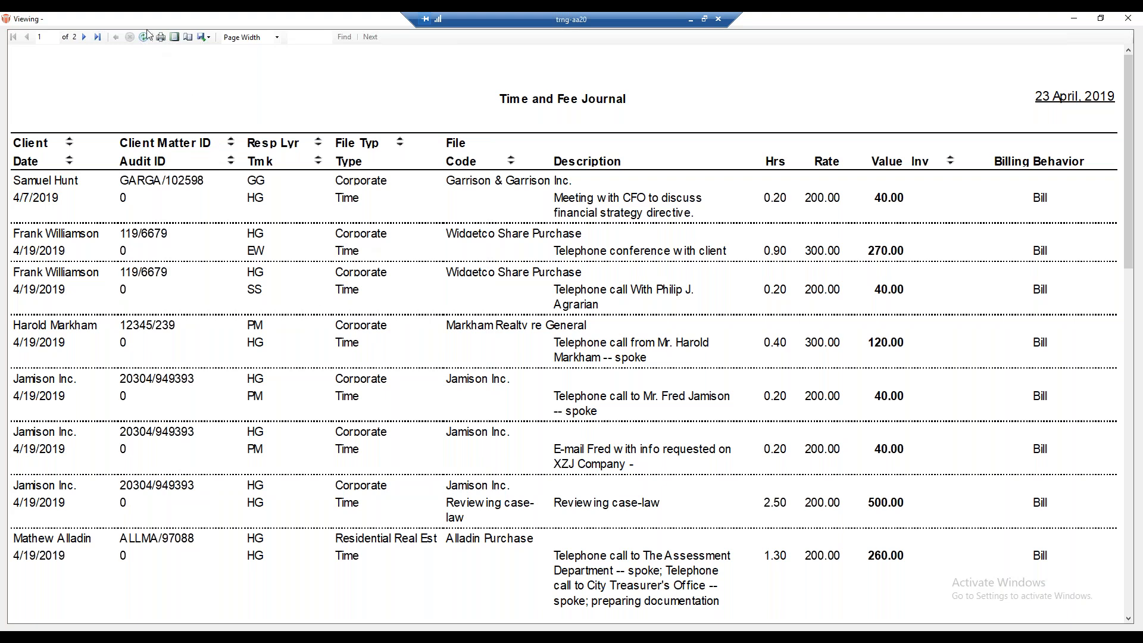
pyautogui.click(144, 38)
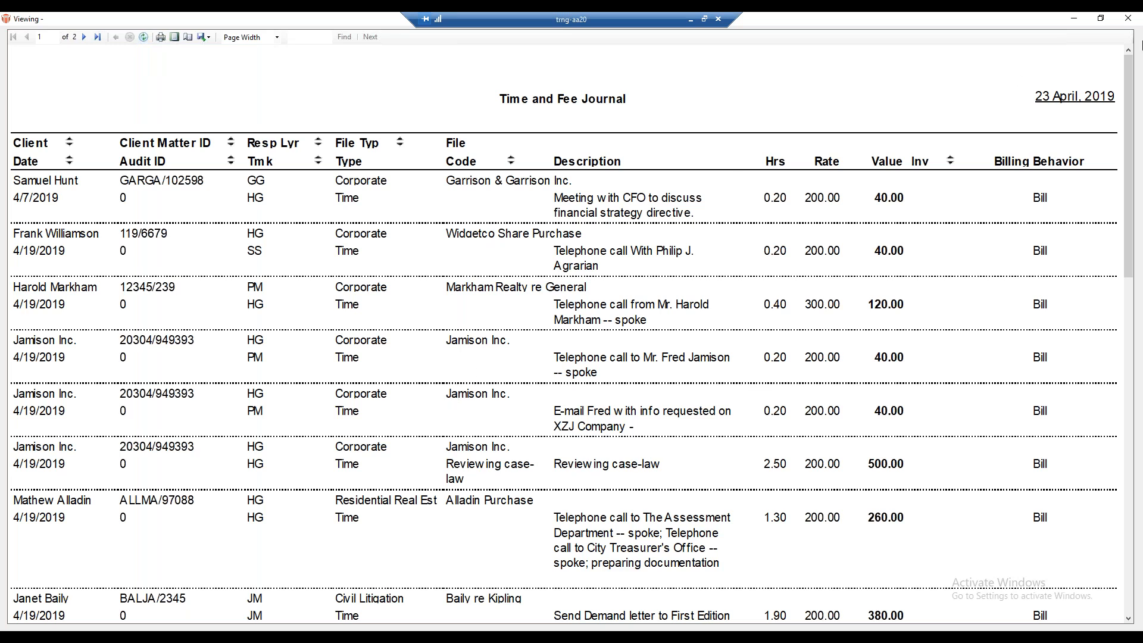
pyautogui.click(1129, 21)
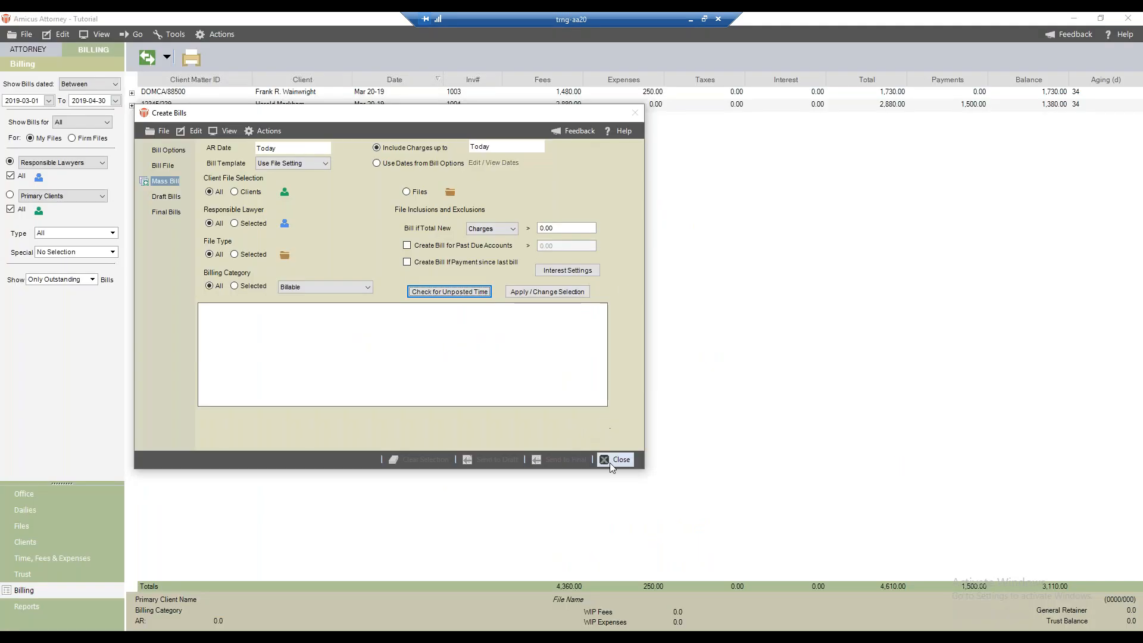
pyautogui.click(611, 462)
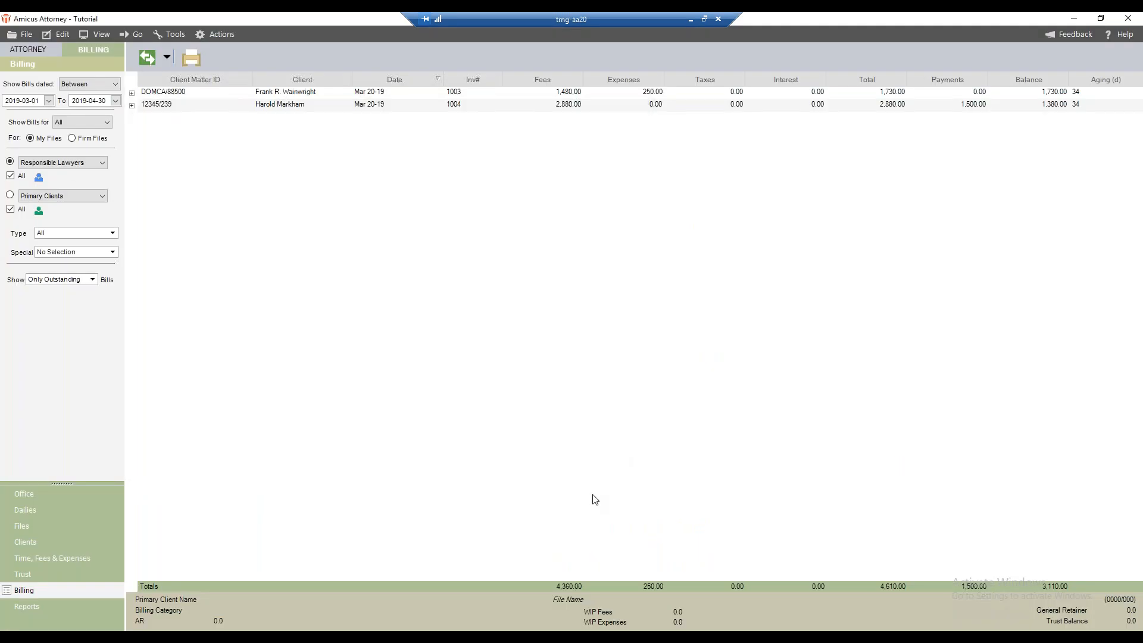
# Return from the tutorial to your own office and show the Time category of the Office module's reports.
pyautogui.click(17, 495)
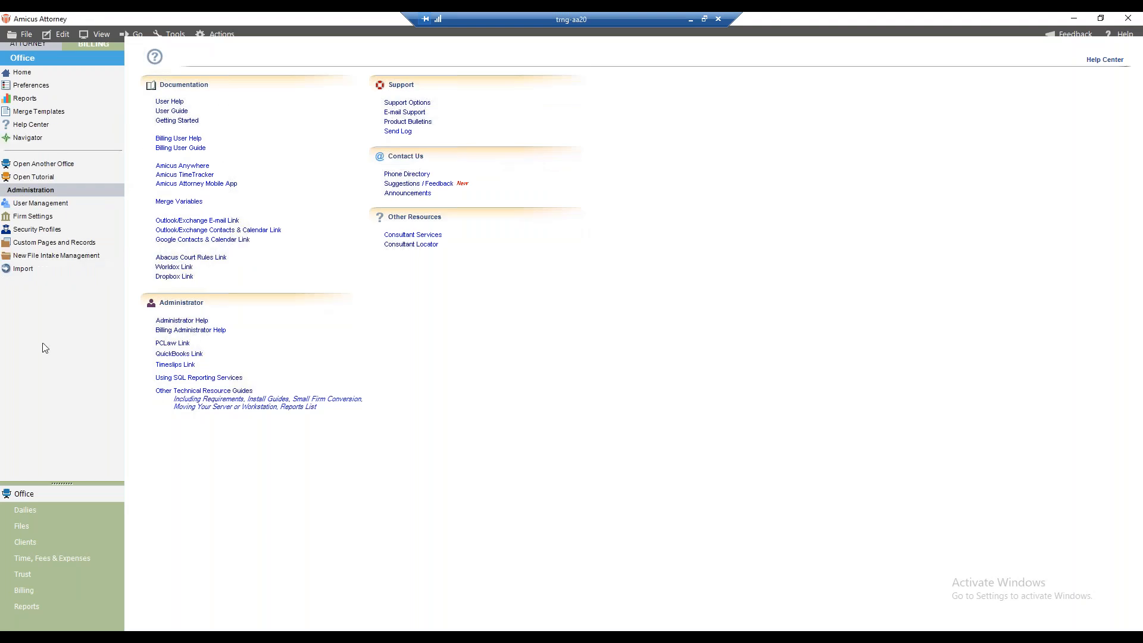
pyautogui.click(50, 106)
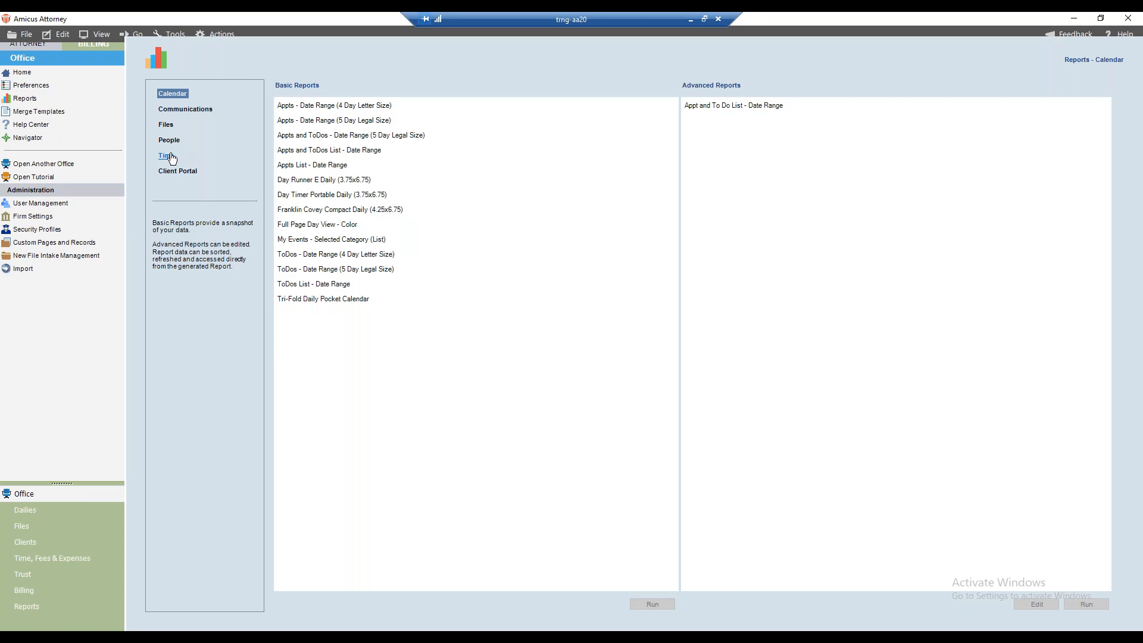
pyautogui.click(167, 156)
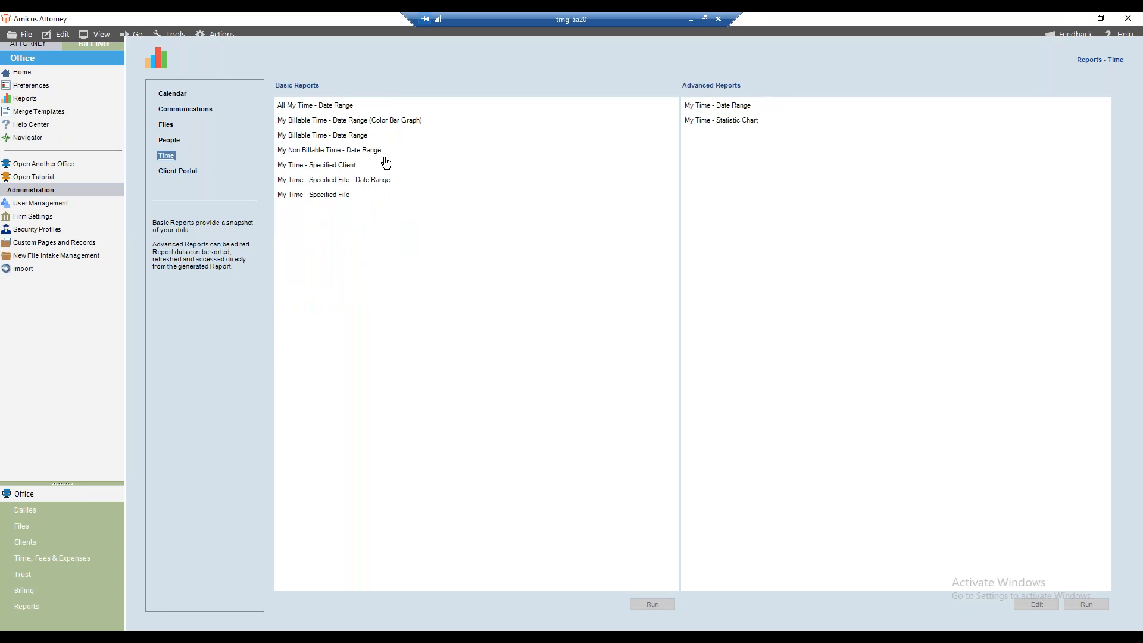
# Run the basic report My Time - Specified File and choose the VanDelay Industries case as its file.
pyautogui.click(321, 197)
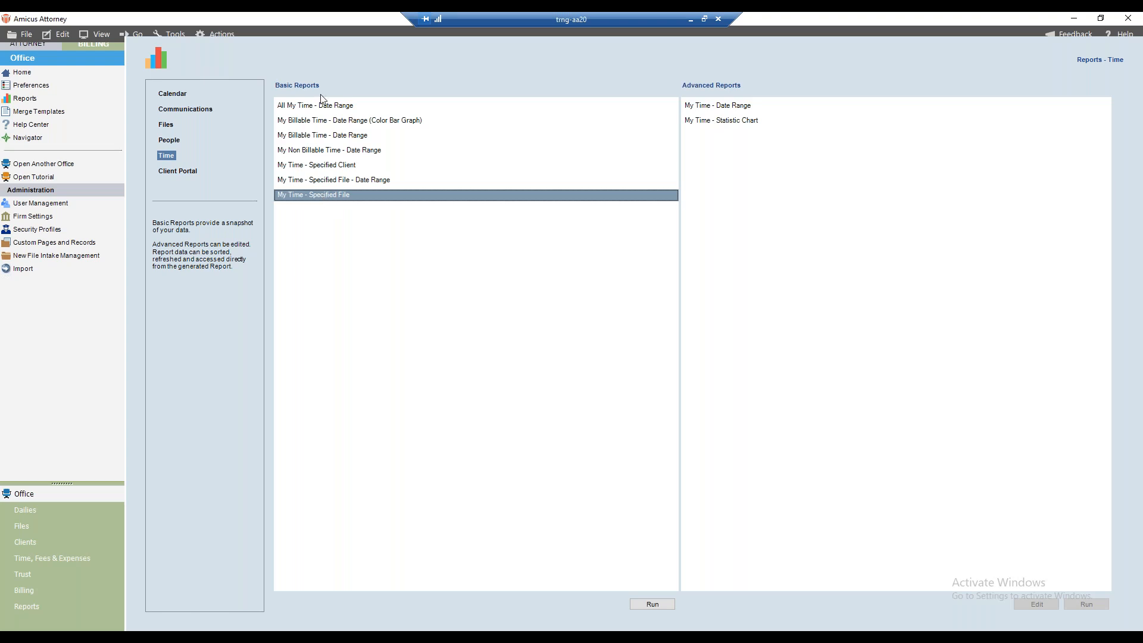
pyautogui.click(652, 603)
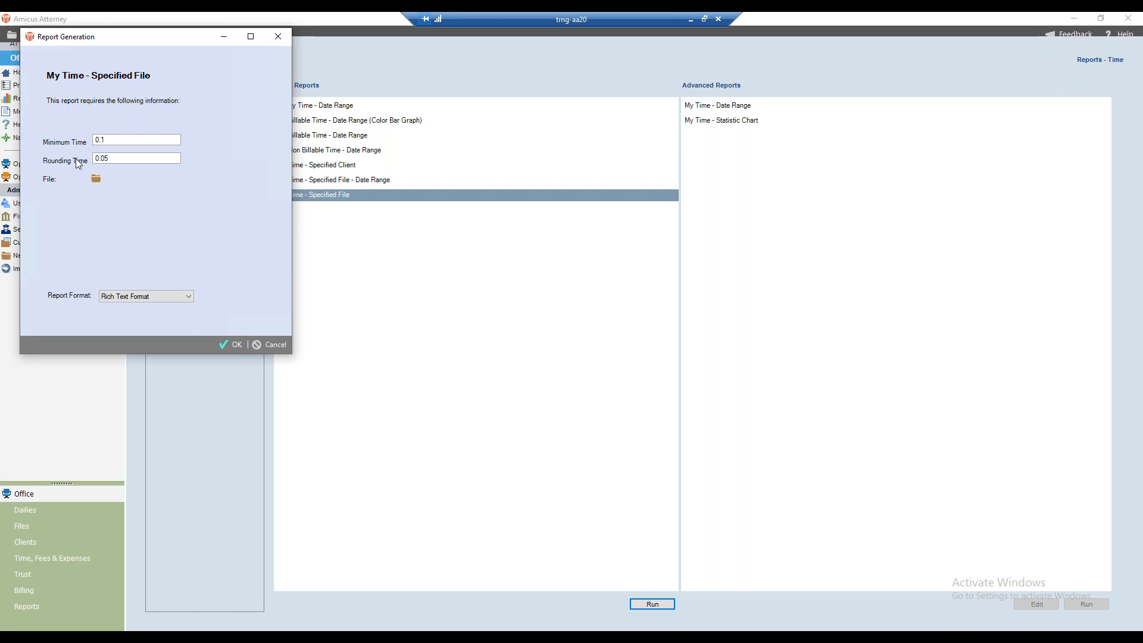
pyautogui.click(95, 180)
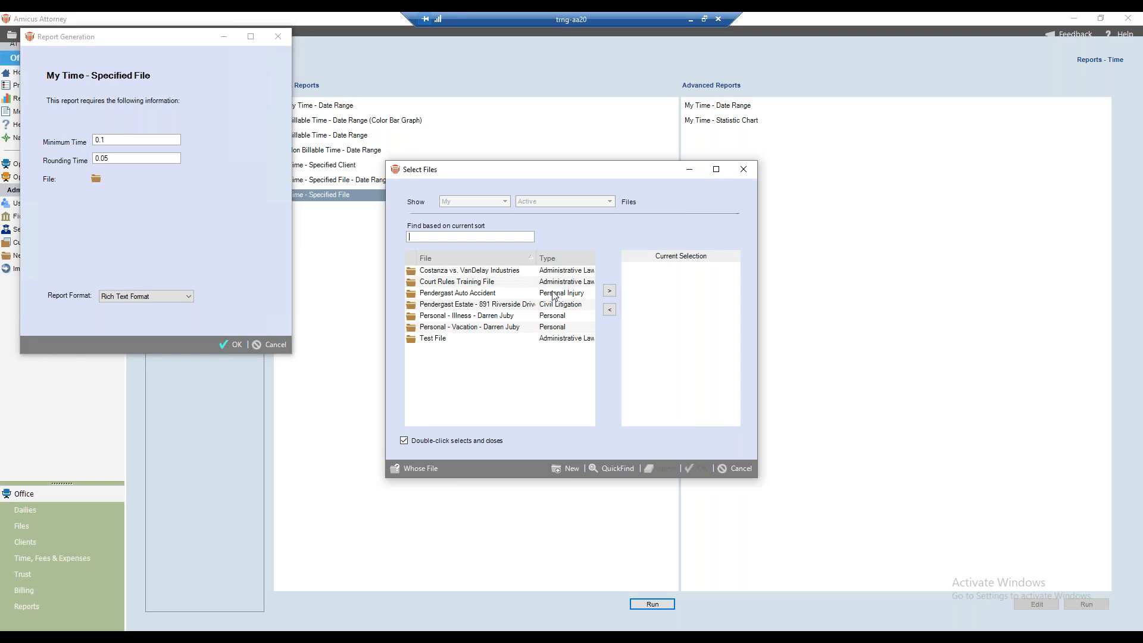
pyautogui.click(469, 273)
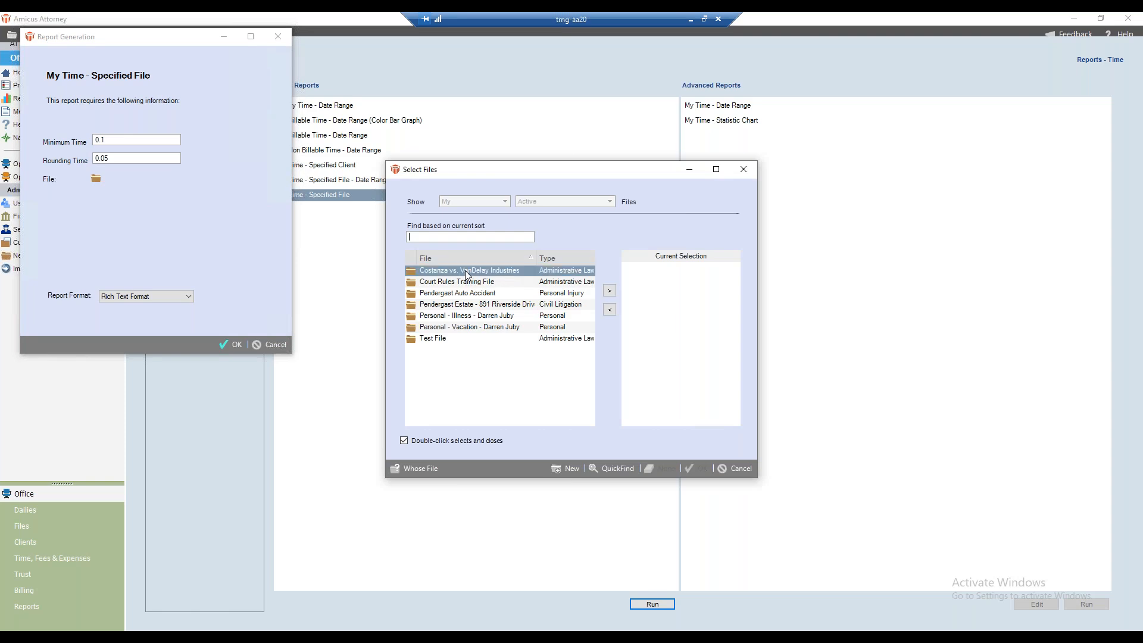
pyautogui.click(609, 290)
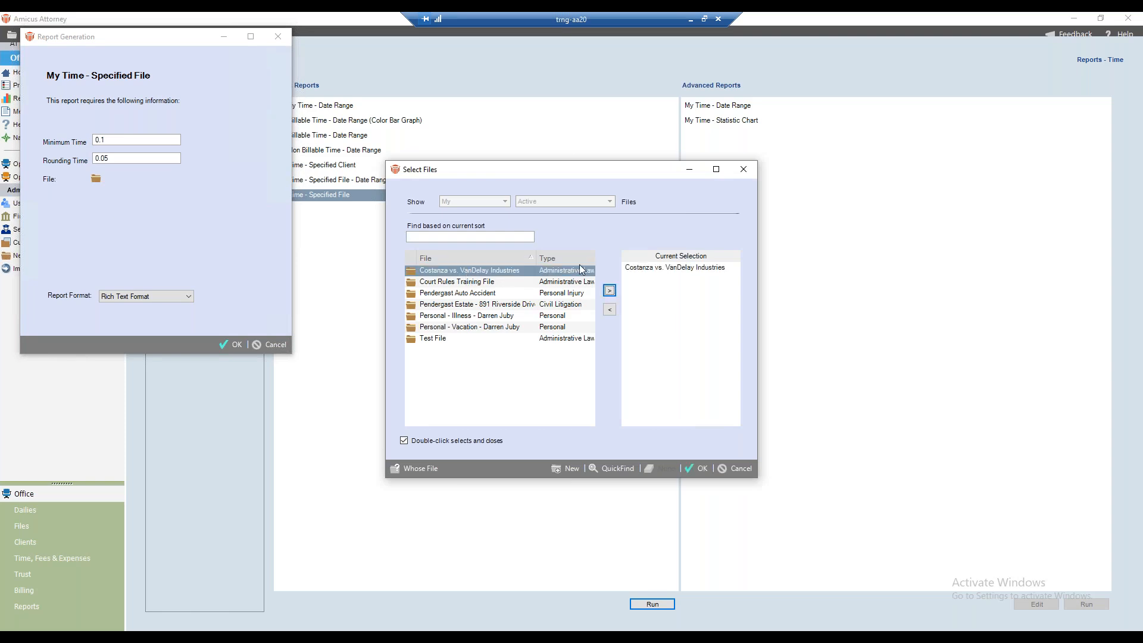
pyautogui.click(701, 469)
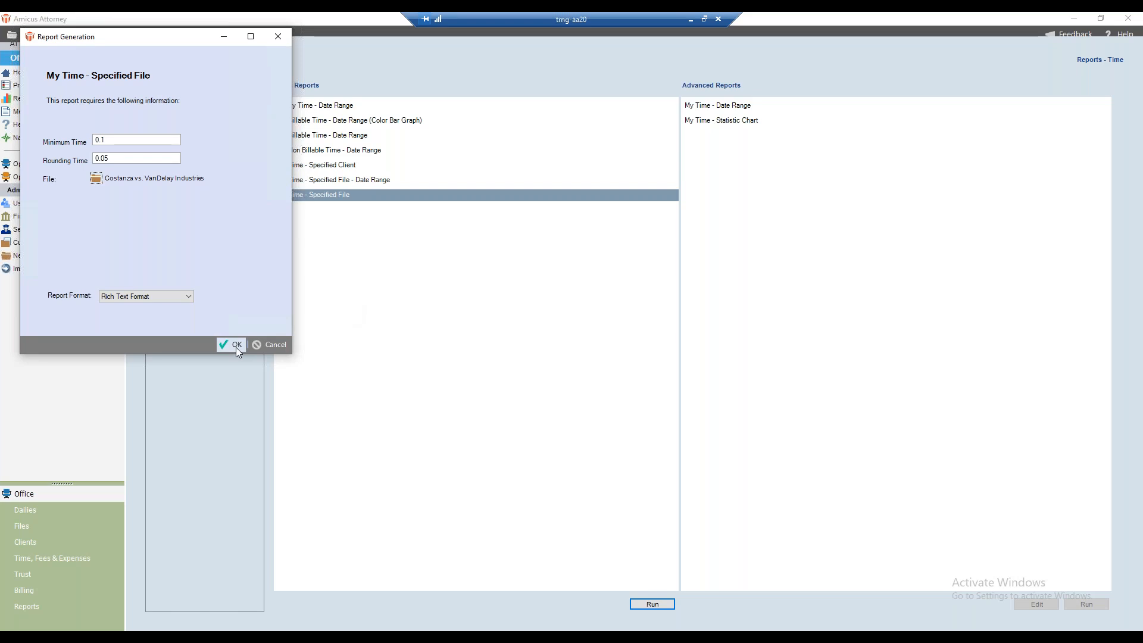
# Generate the time report in Rich Text Format, review it in Word, and close the document.
pyautogui.click(171, 297)
pyautogui.click(173, 297)
pyautogui.click(236, 345)
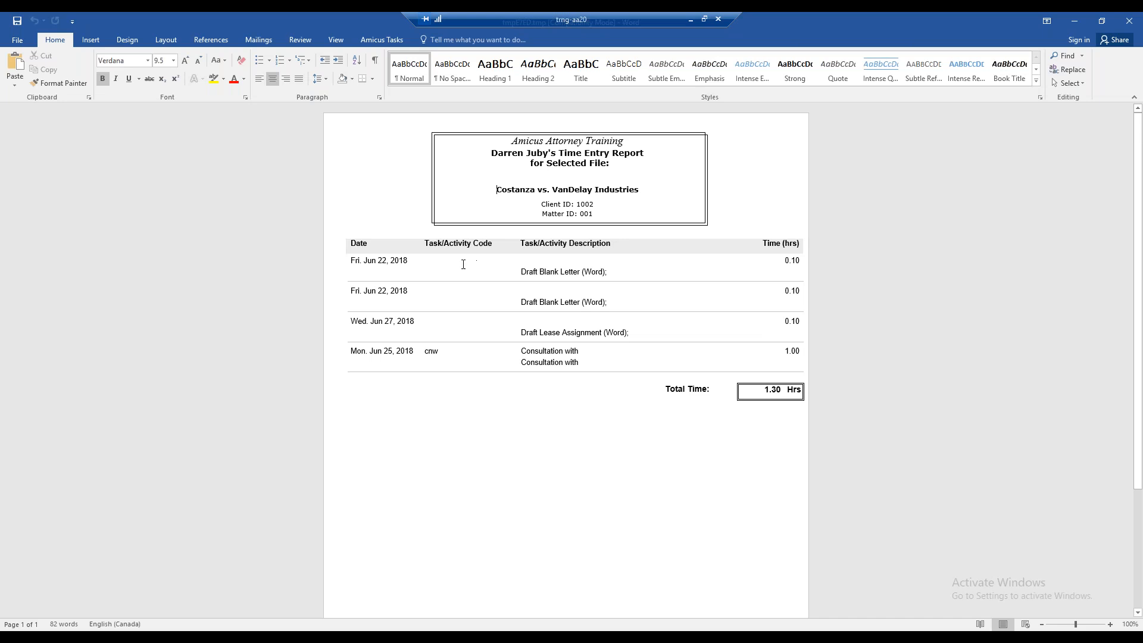
pyautogui.click(1129, 21)
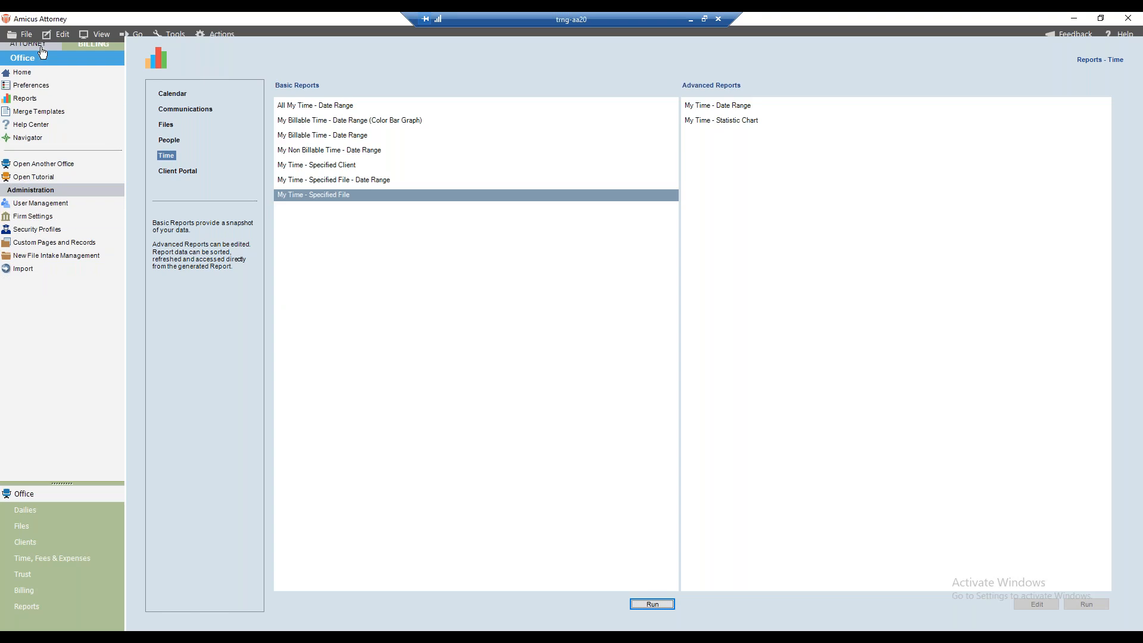
# Switch back to the Attorney side's Office module and open Firm Reports.
pyautogui.click(45, 125)
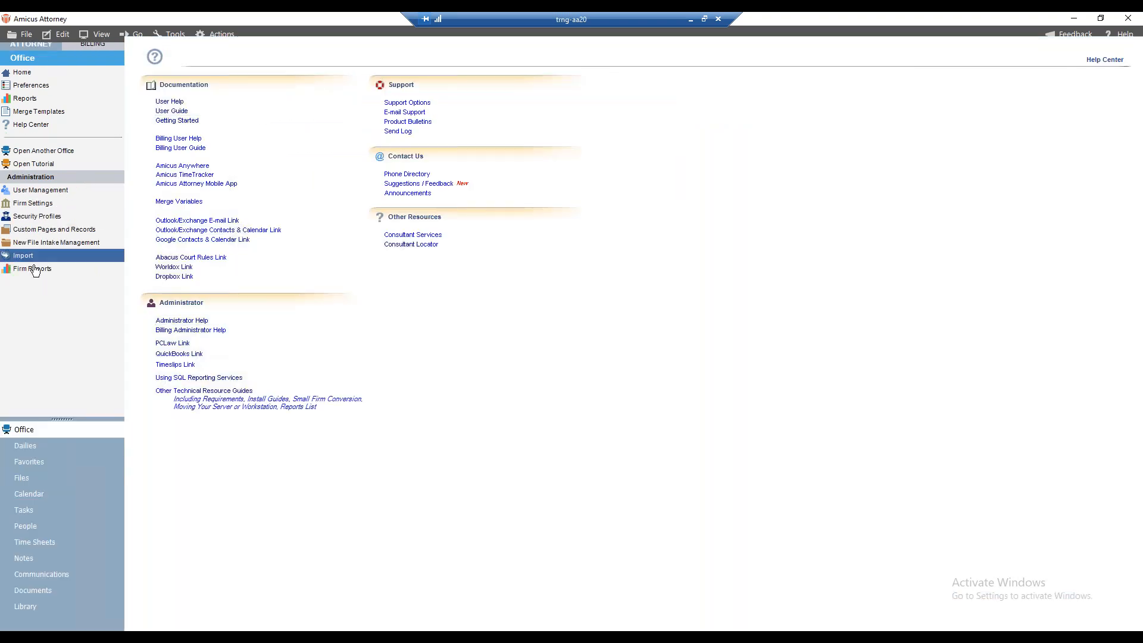
pyautogui.click(34, 269)
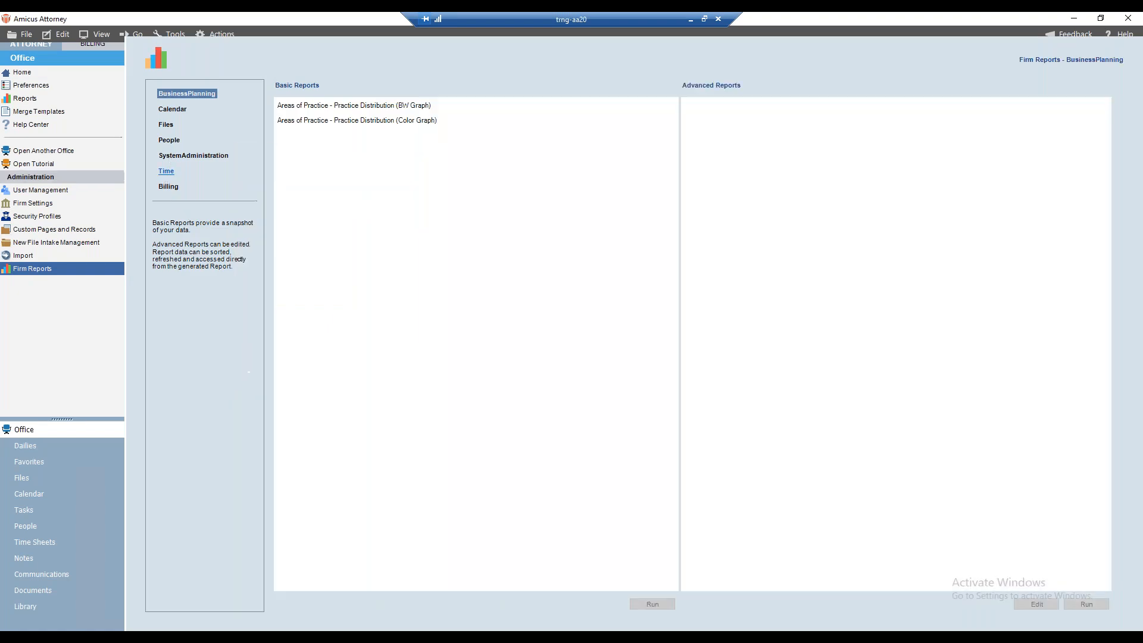
# Run the firm's basic Time report Time Entries - Selected File and Date Range and choose the VanDelay Industries case as its file.
pyautogui.click(166, 172)
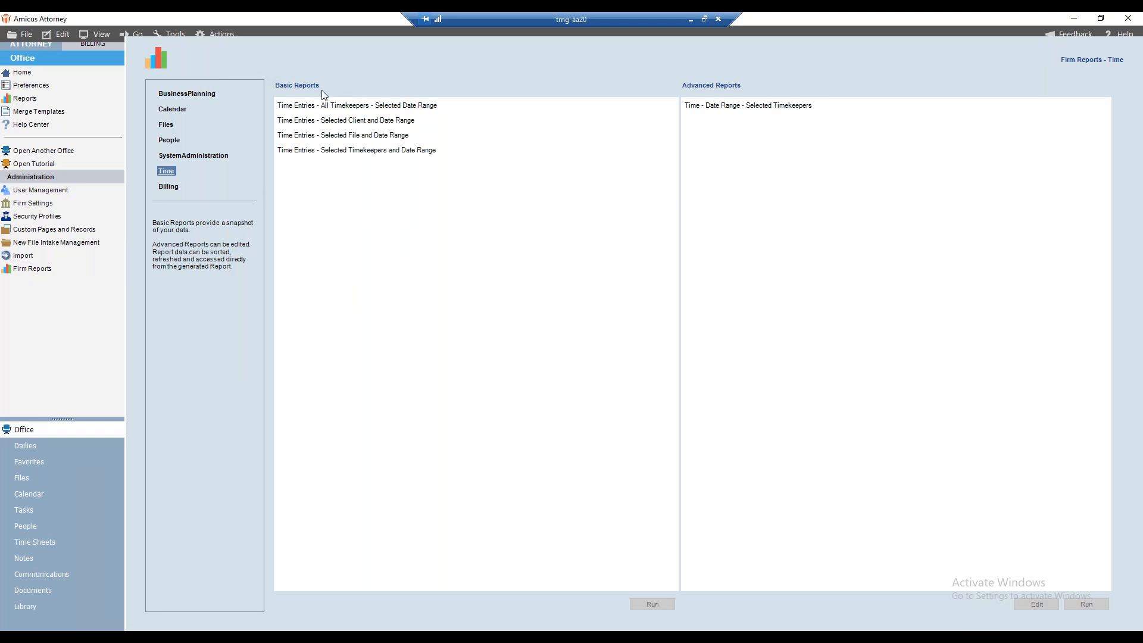
pyautogui.click(344, 141)
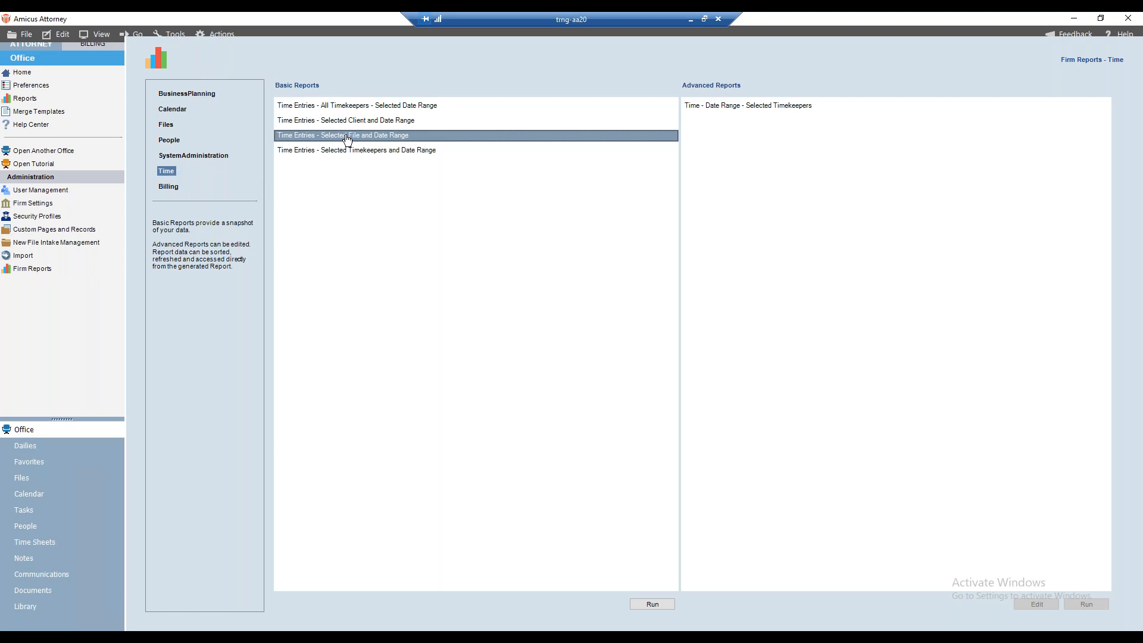
pyautogui.click(654, 605)
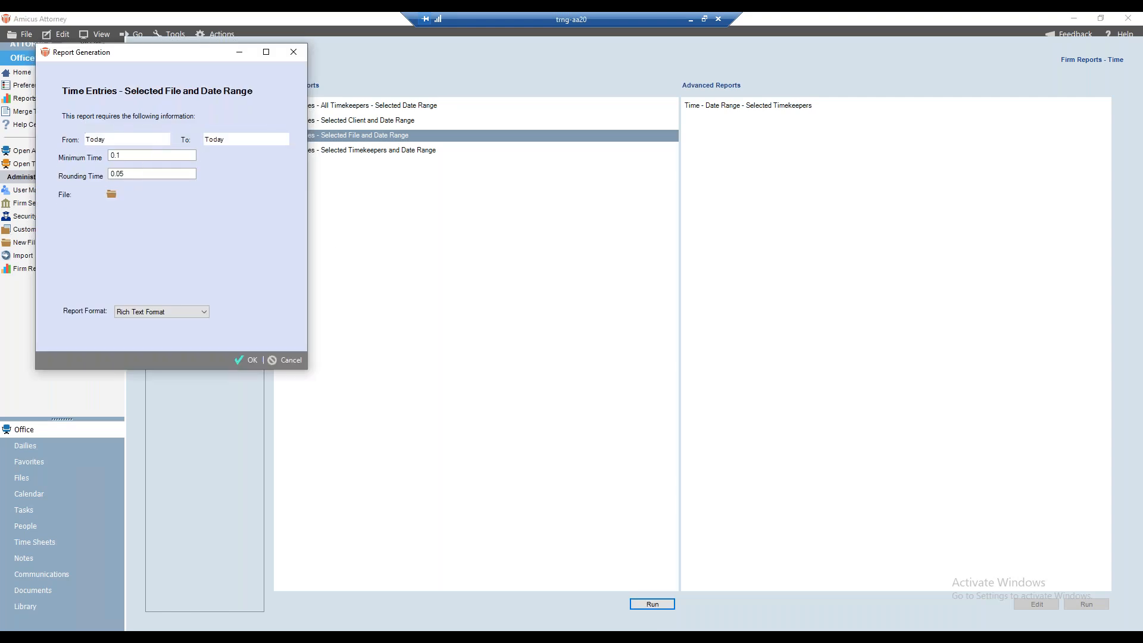
pyautogui.click(111, 194)
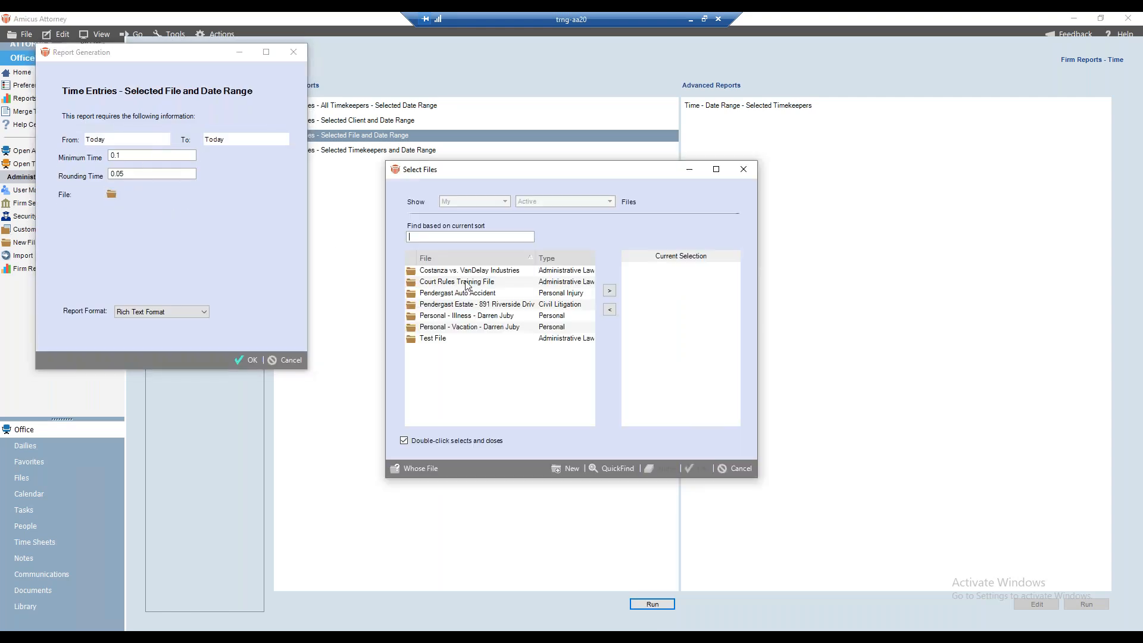
pyautogui.click(468, 273)
pyautogui.click(610, 290)
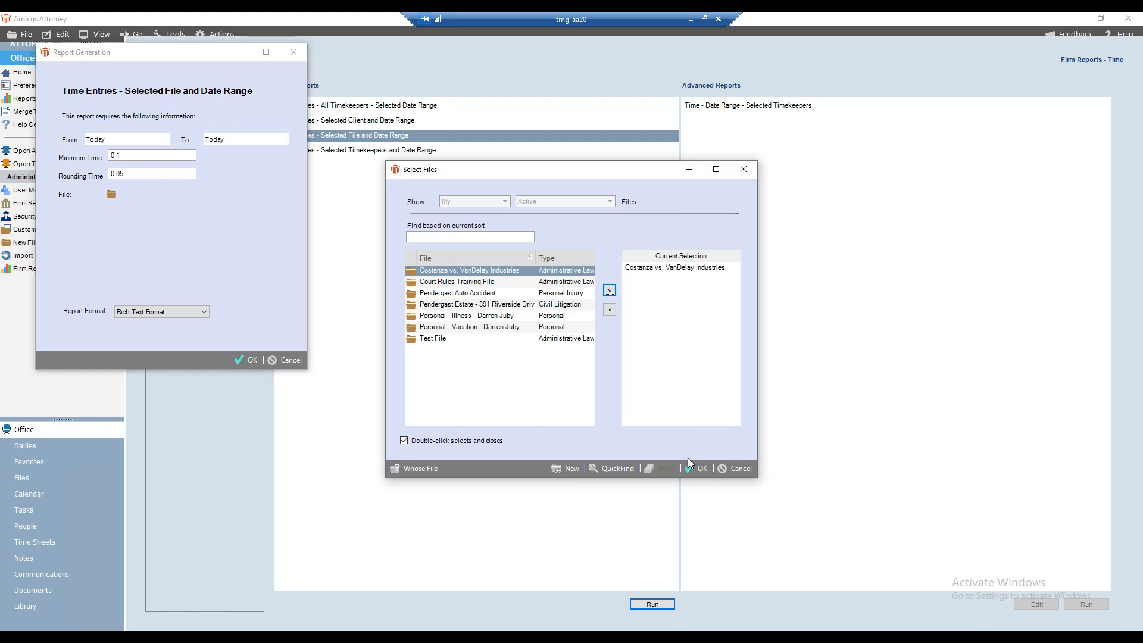
pyautogui.click(691, 465)
# Generate the time entry report in Rich Text Format from November 1, 2018 to today, and close the resulting Word document.
pyautogui.click(164, 140)
pyautogui.click(166, 140)
pyautogui.click(43, 159)
pyautogui.click(43, 160)
pyautogui.click(43, 160)
pyautogui.click(43, 160)
pyautogui.click(43, 159)
pyautogui.click(121, 182)
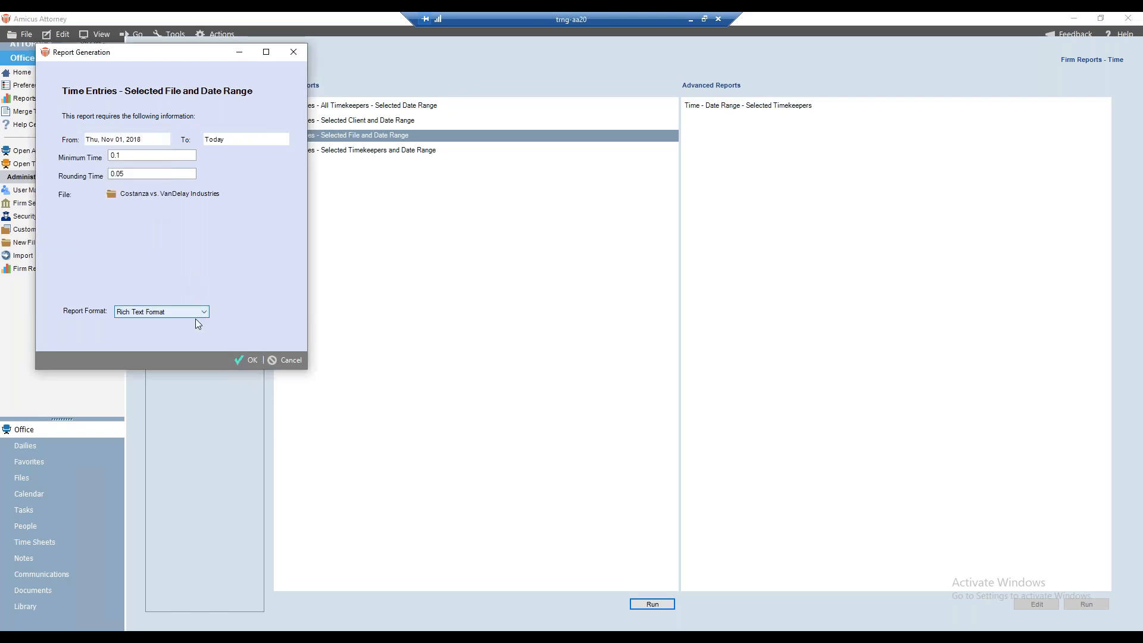
pyautogui.click(248, 361)
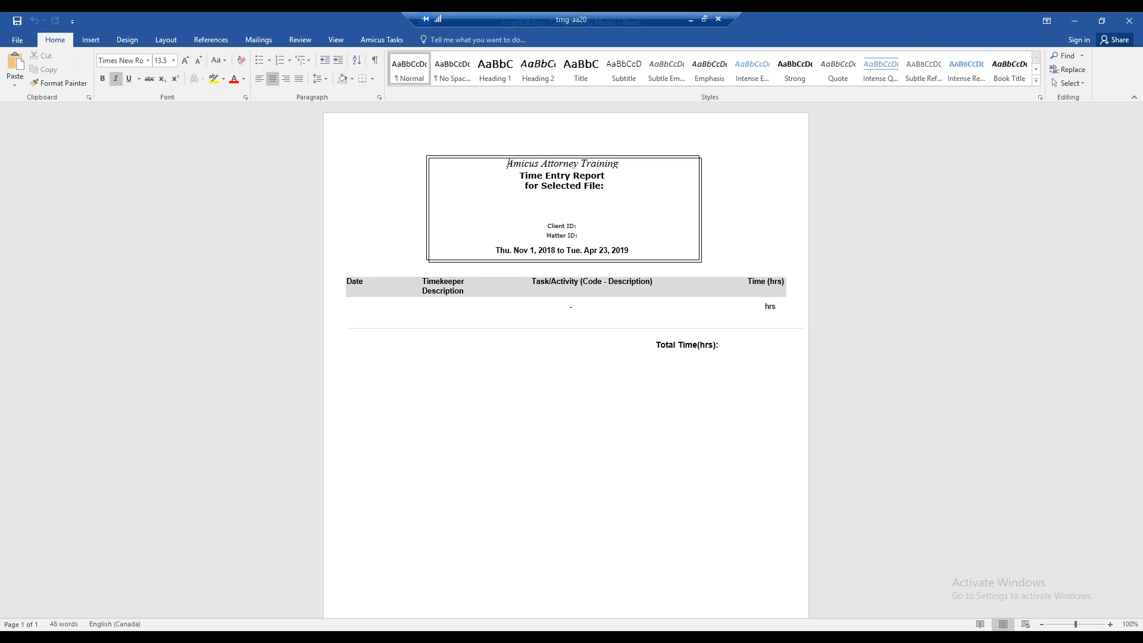
pyautogui.click(1129, 21)
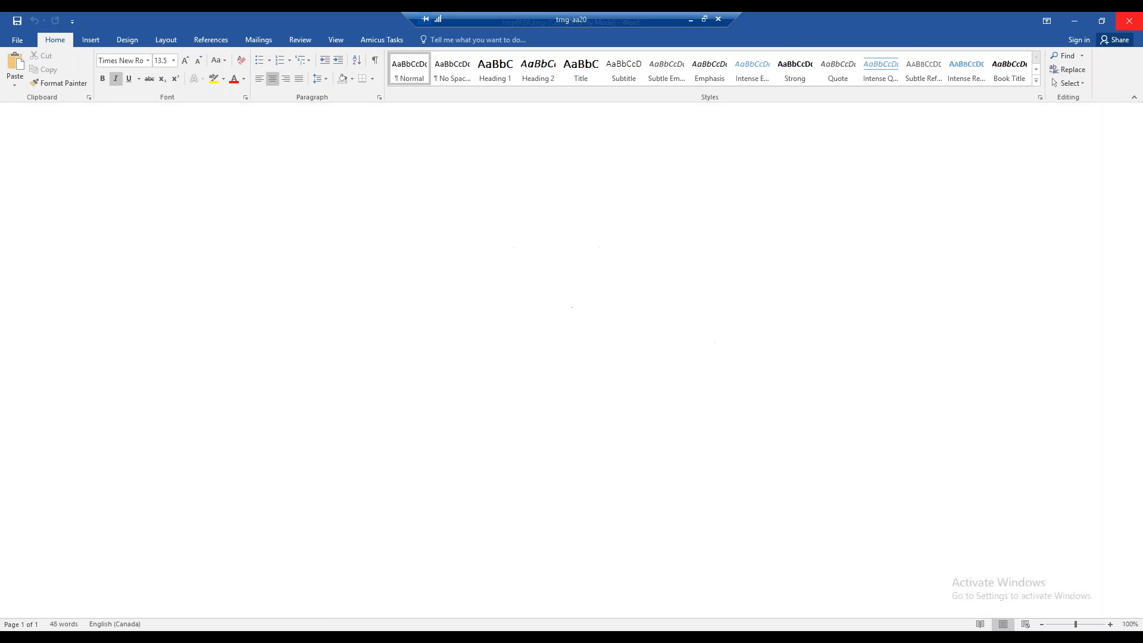